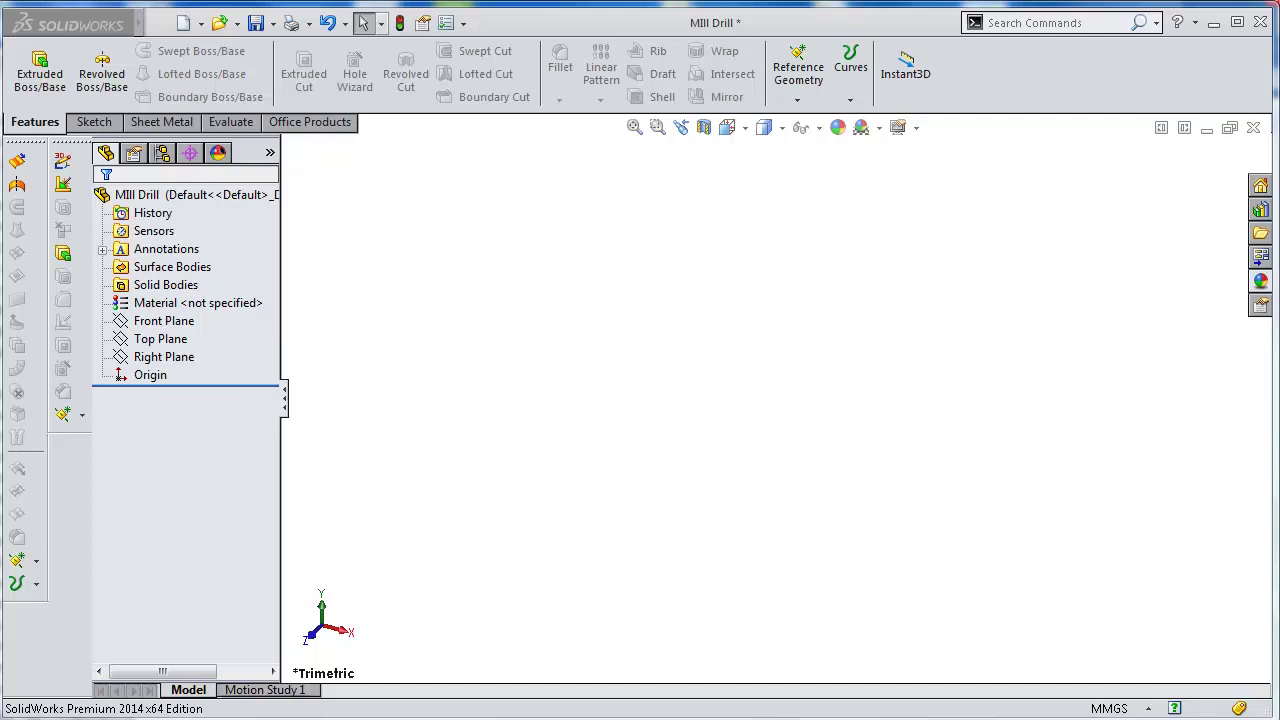
Start a sketch on the Top Plane and draw a circle centred on the origin
left_click(172, 341)
left_click(182, 316)
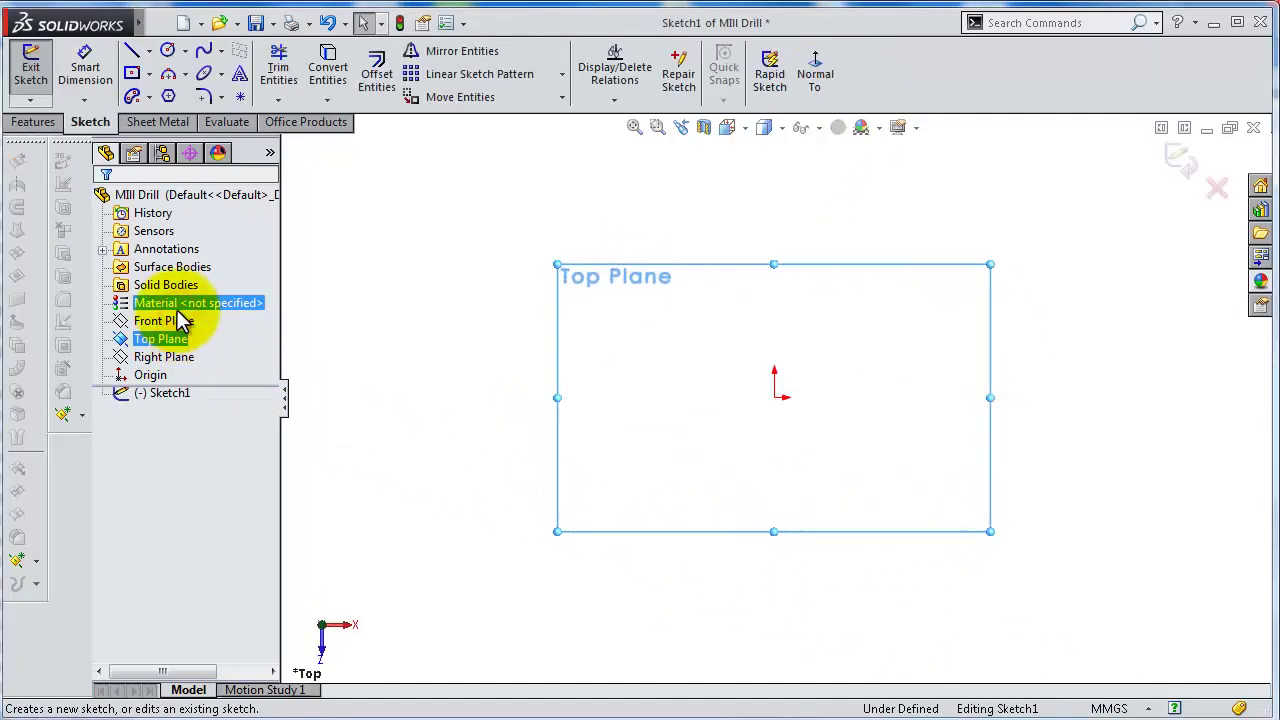
key("s")
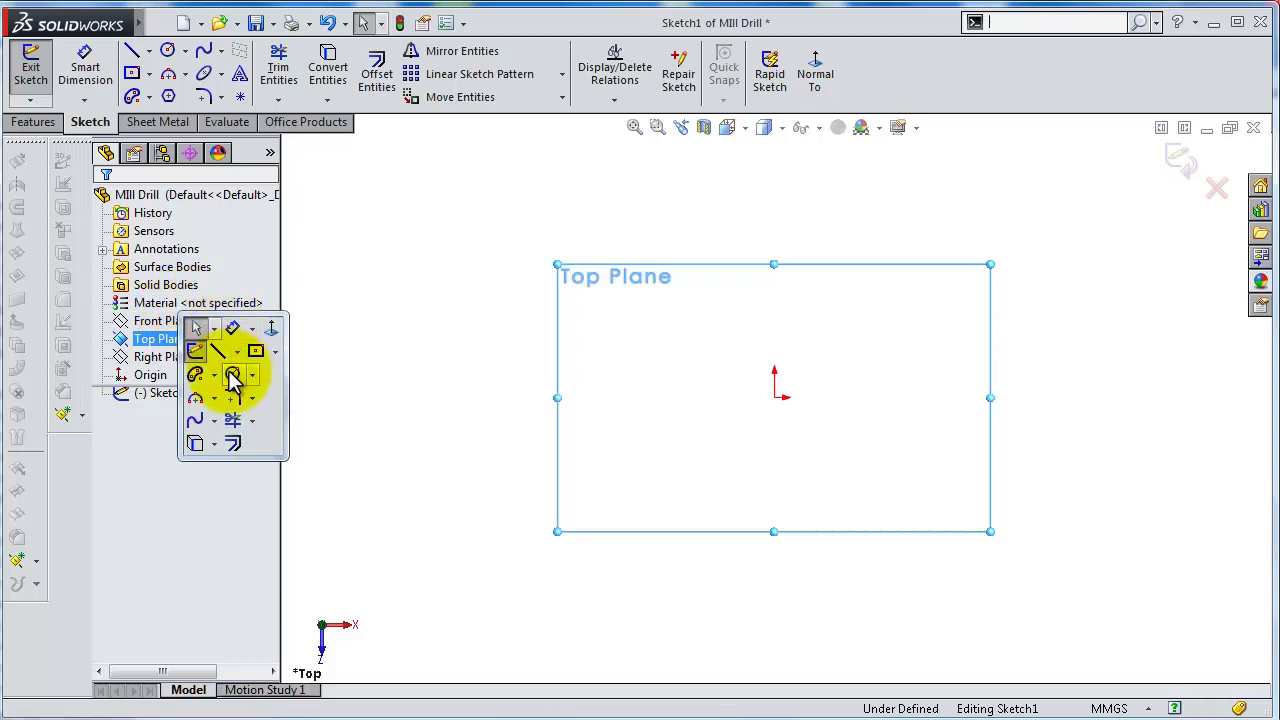
left_click(229, 372)
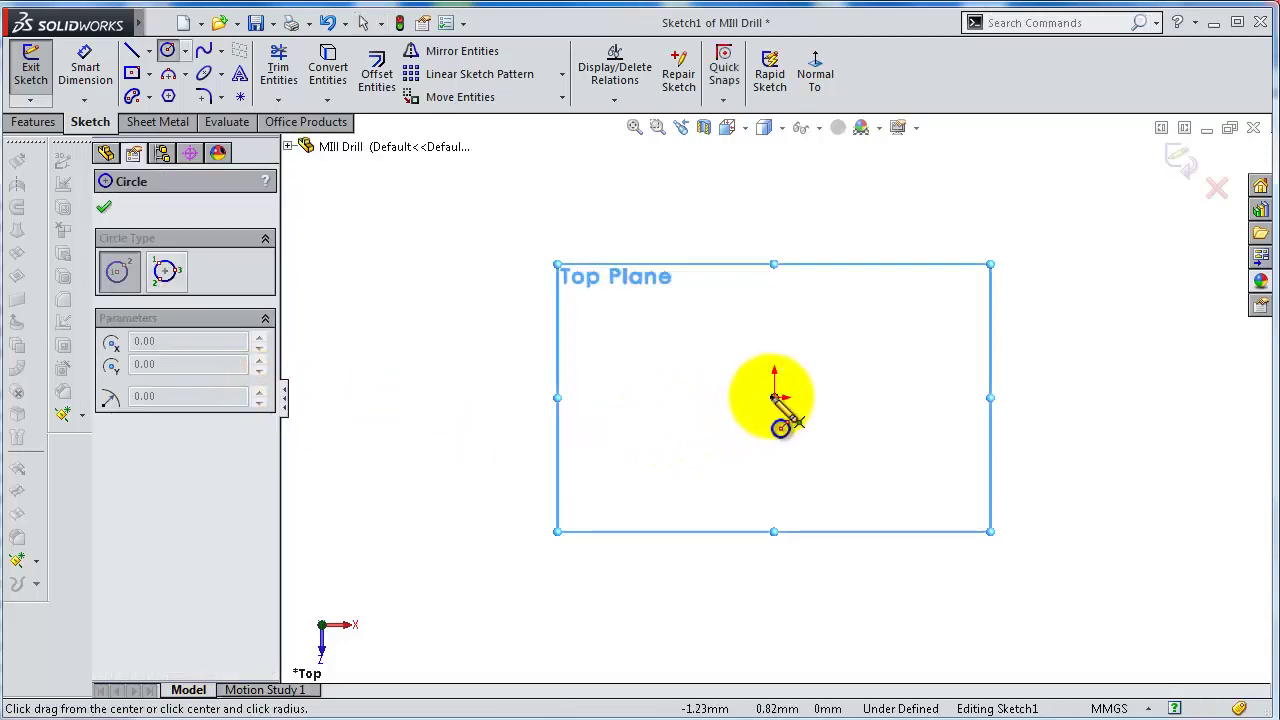
left_click(775, 398)
left_click(712, 348)
Dimension the circle's diameter to 10 mm
key("s")
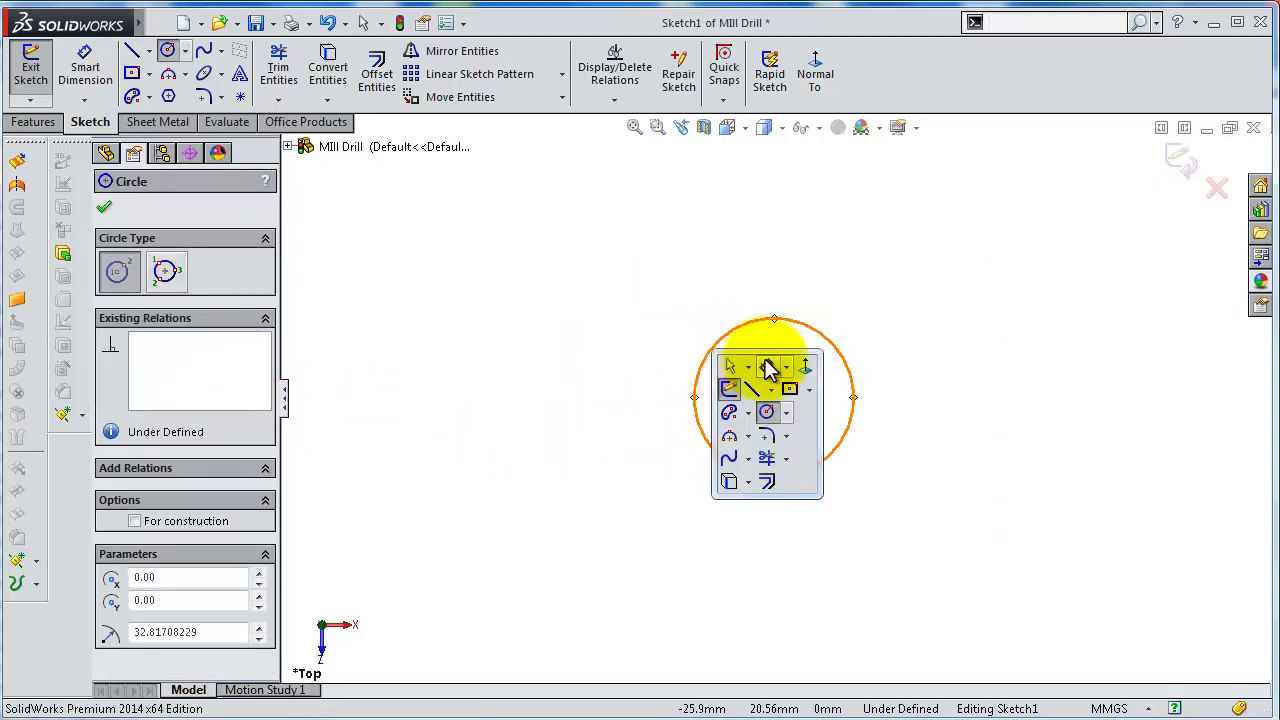
left_click(767, 368)
left_click(748, 326)
left_click(706, 322)
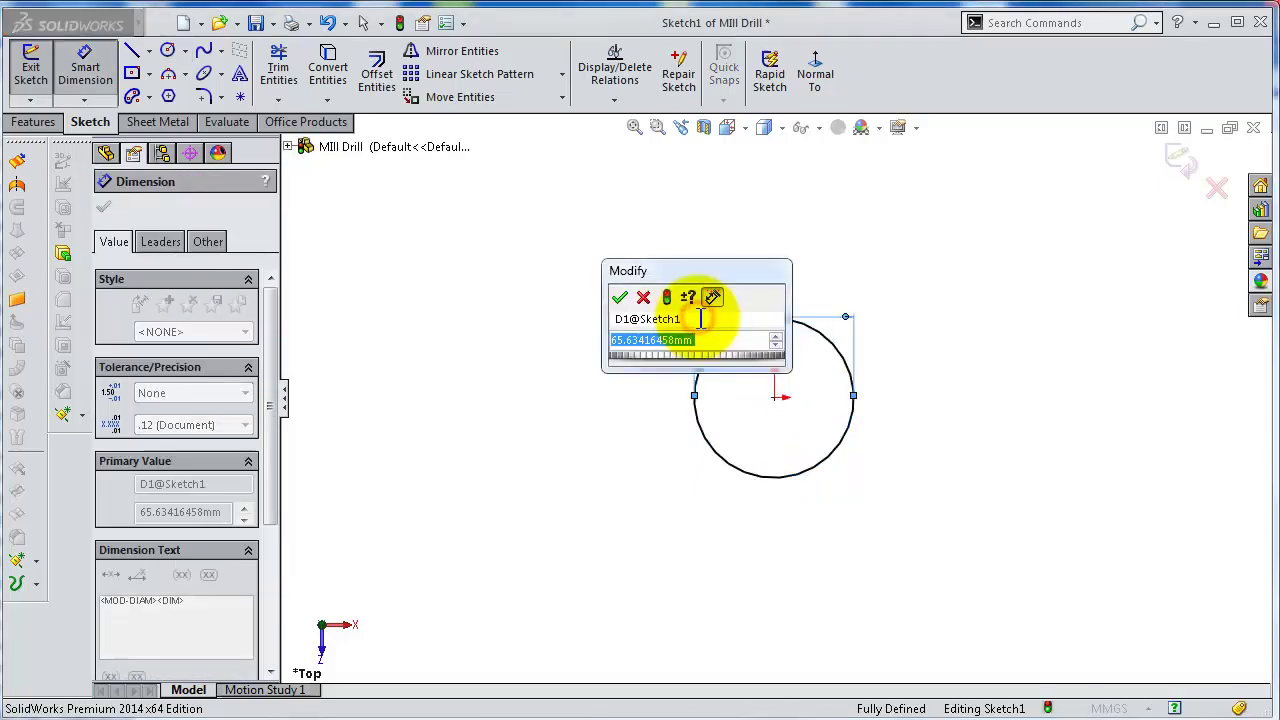
type("10")
key("Return")
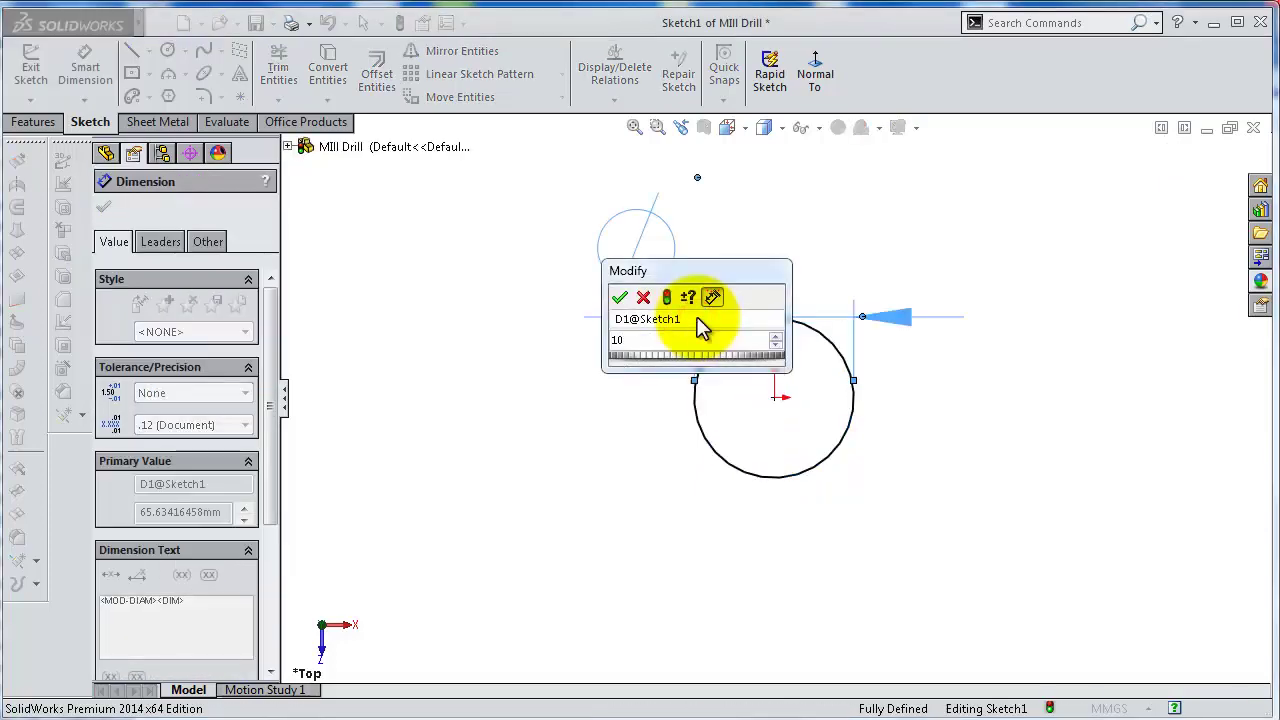
left_click(42, 124)
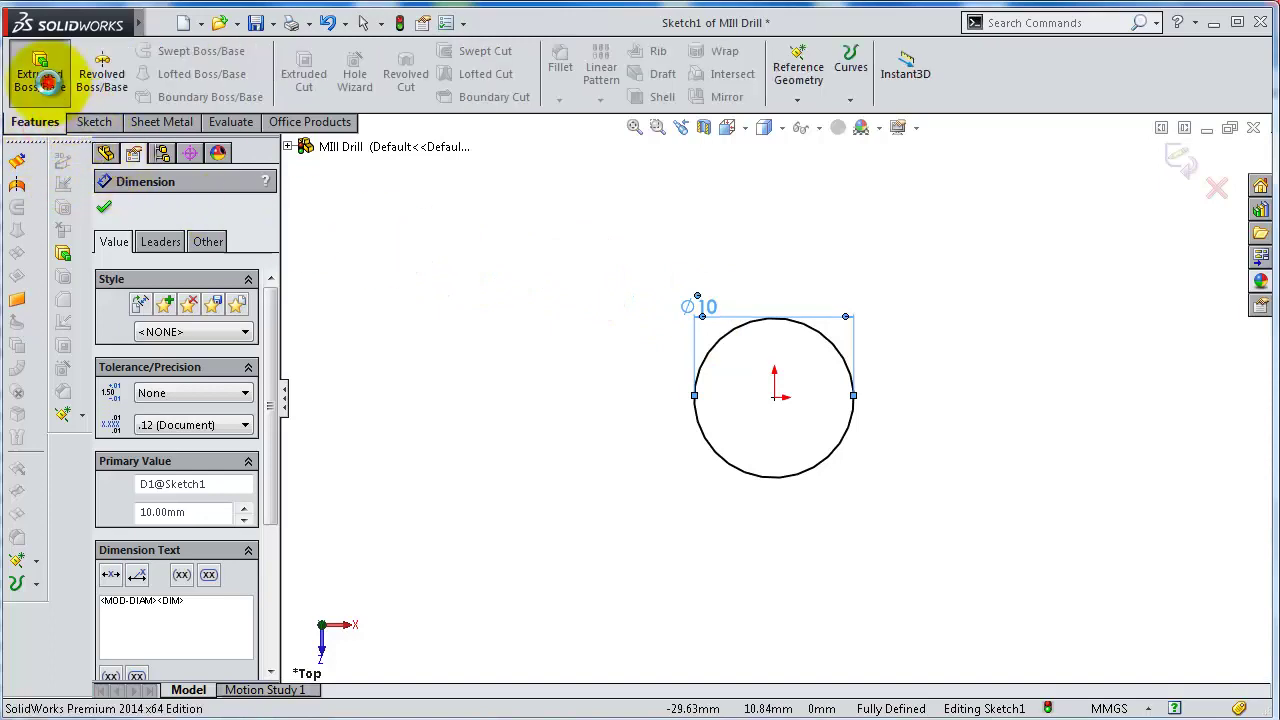
Extrude the 10 mm circle 100 mm Blind into a solid rod, Boss-Extrude1
left_click(40, 80)
left_click(148, 391)
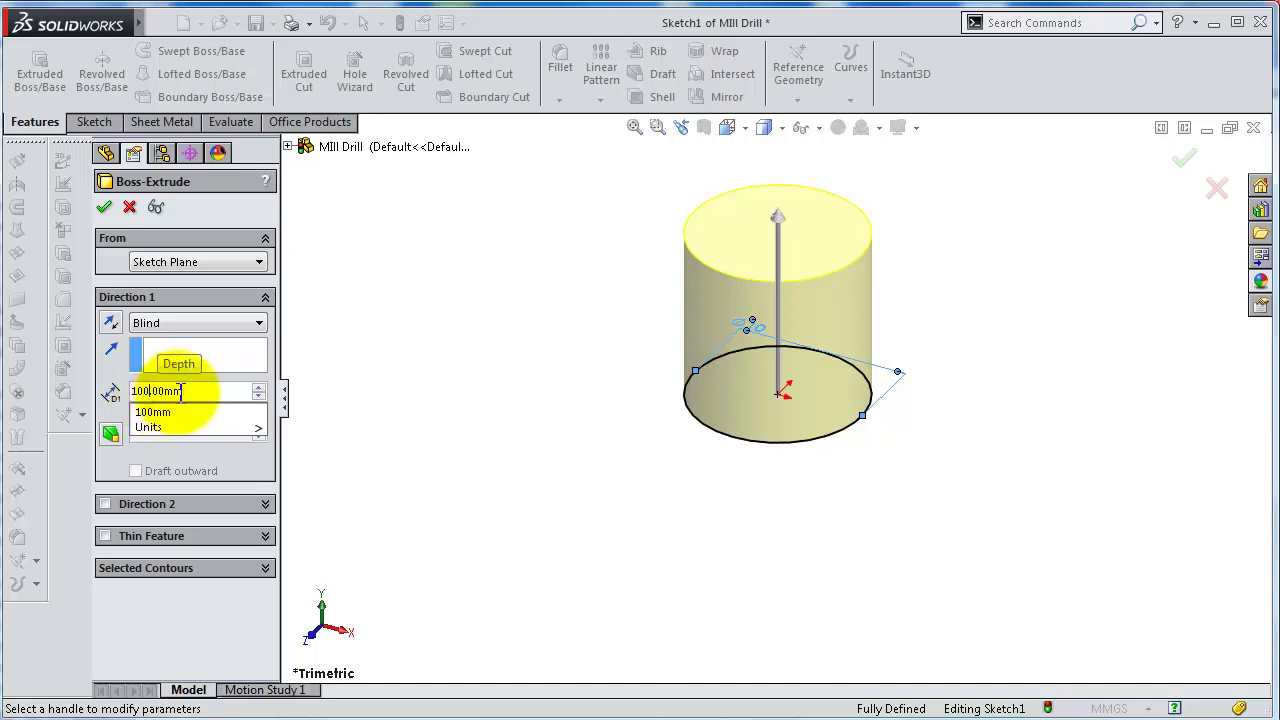
key("Return")
scroll(930, 325, "up", 3)
scroll(960, 295, "up", 2)
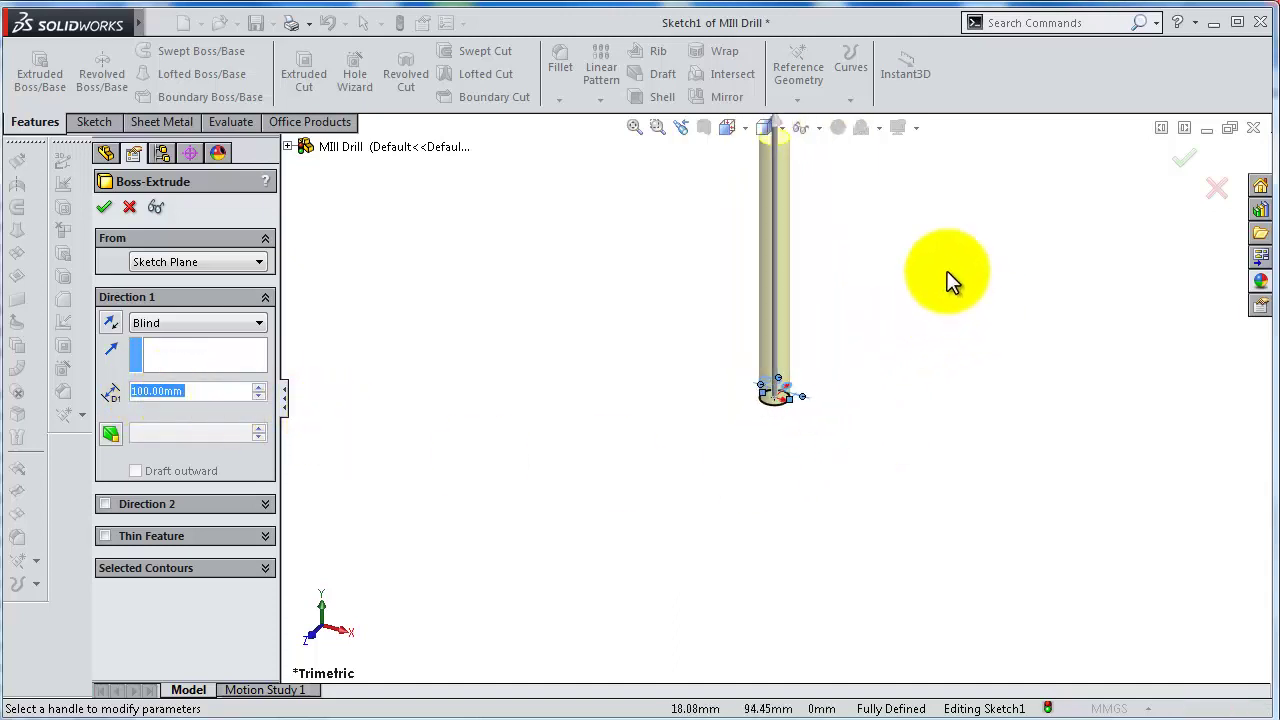
scroll(808, 229, "down", 3)
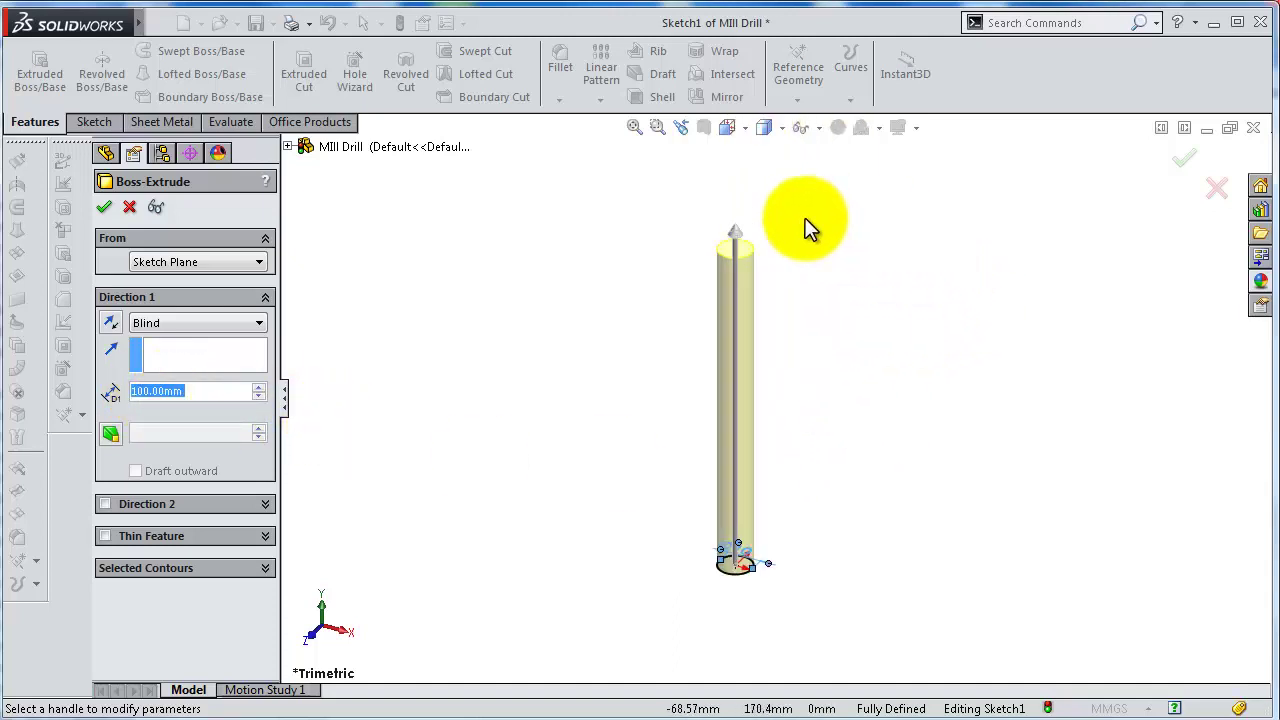
left_click(1182, 163)
scroll(723, 377, "down", 2)
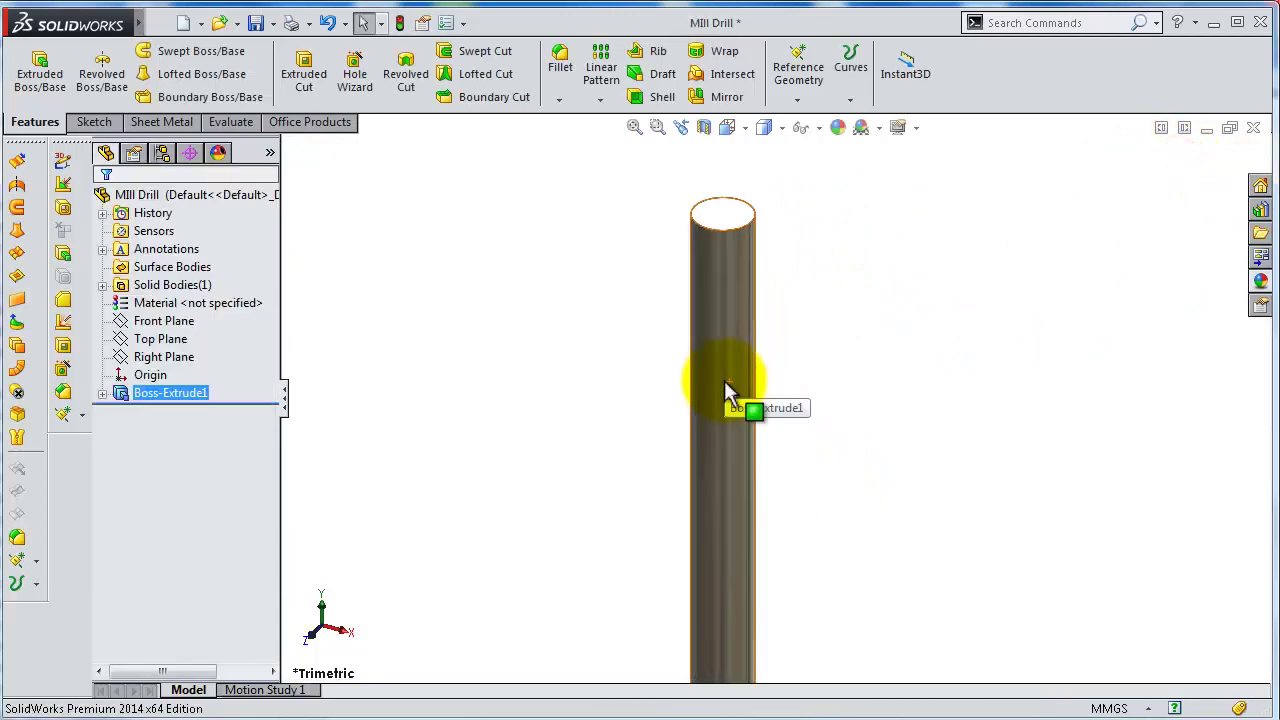
scroll(726, 390, "down", 2)
Sketch on the rod's top face, convert its edge into a circle, and close Sketch2
left_click(815, 375)
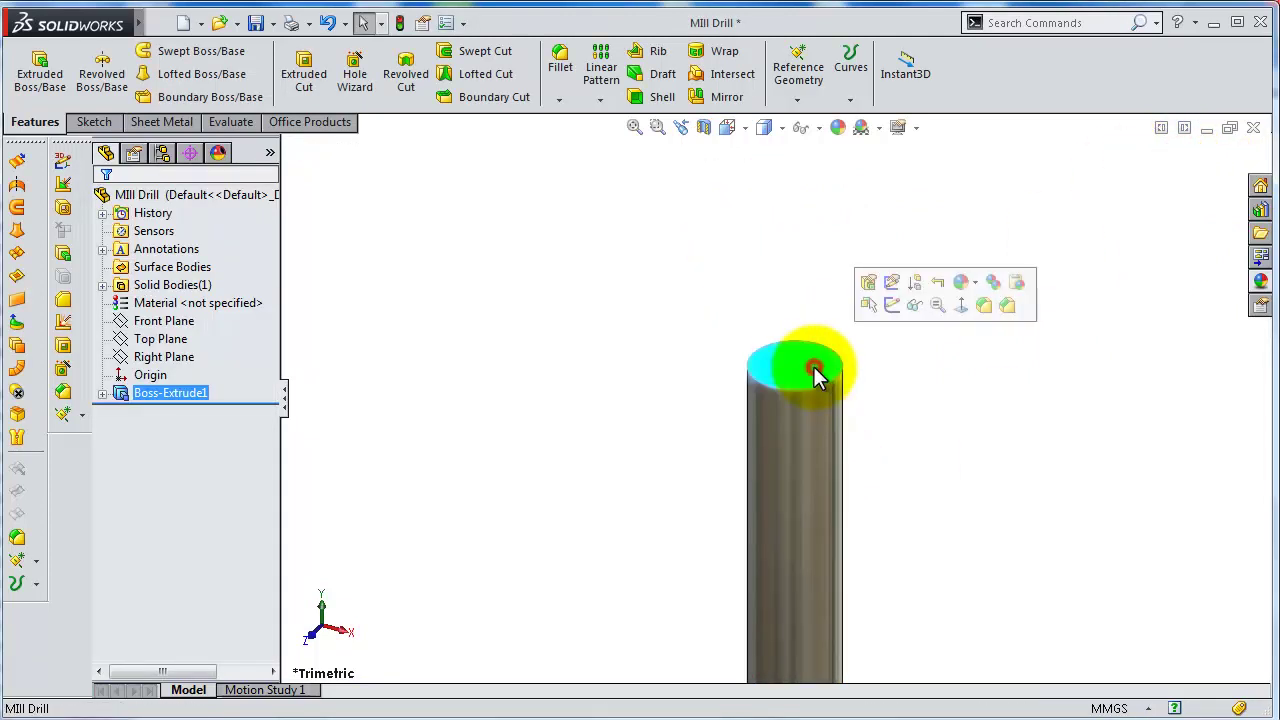
left_click(891, 305)
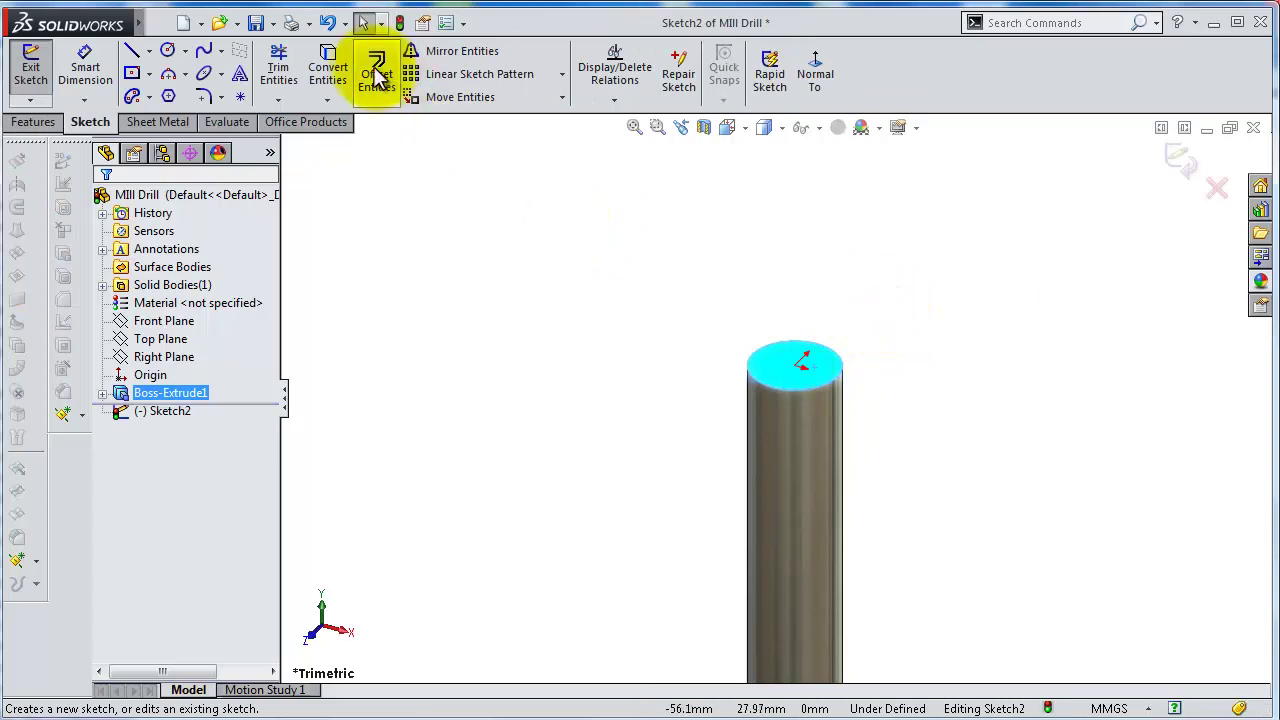
left_click(328, 68)
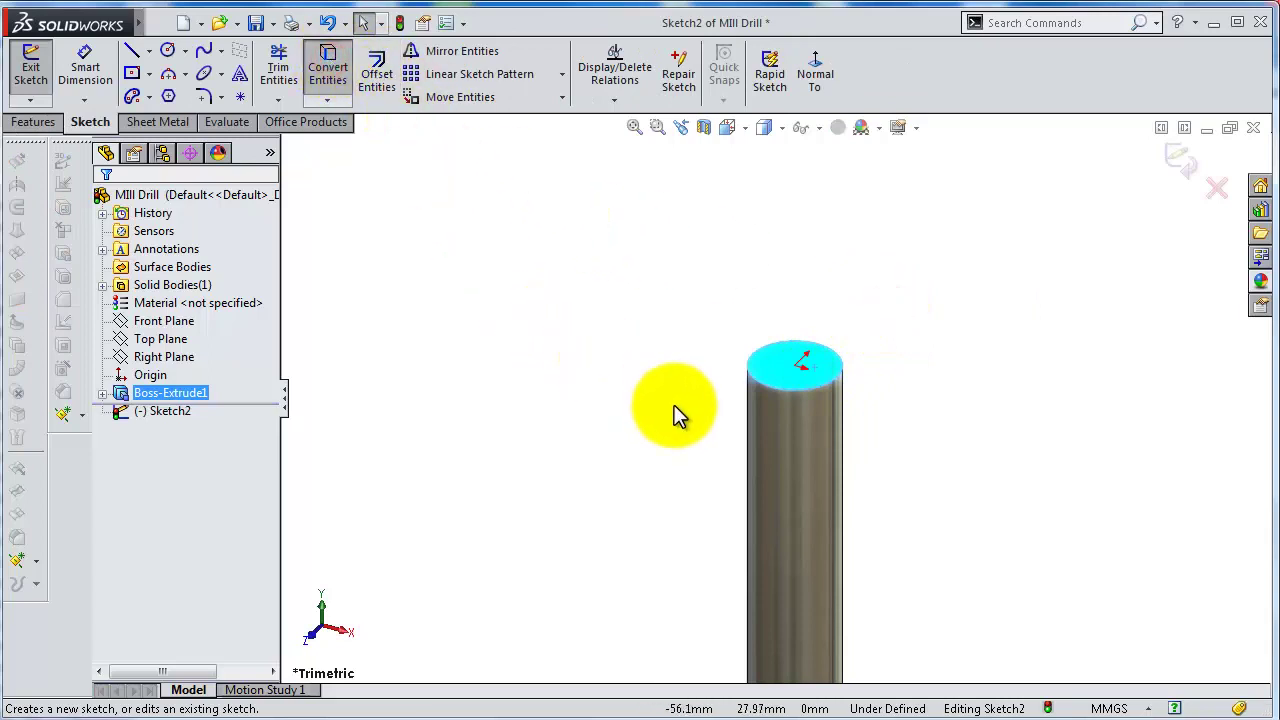
left_click(1125, 197)
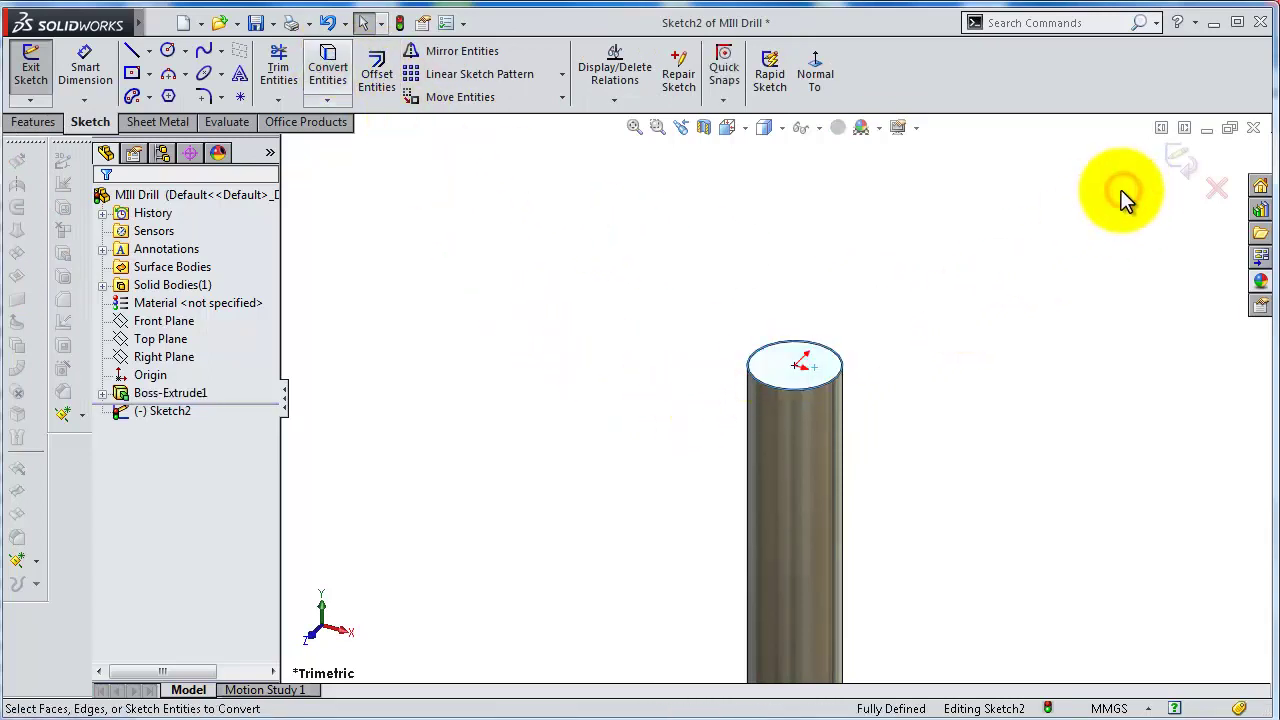
left_click(1179, 163)
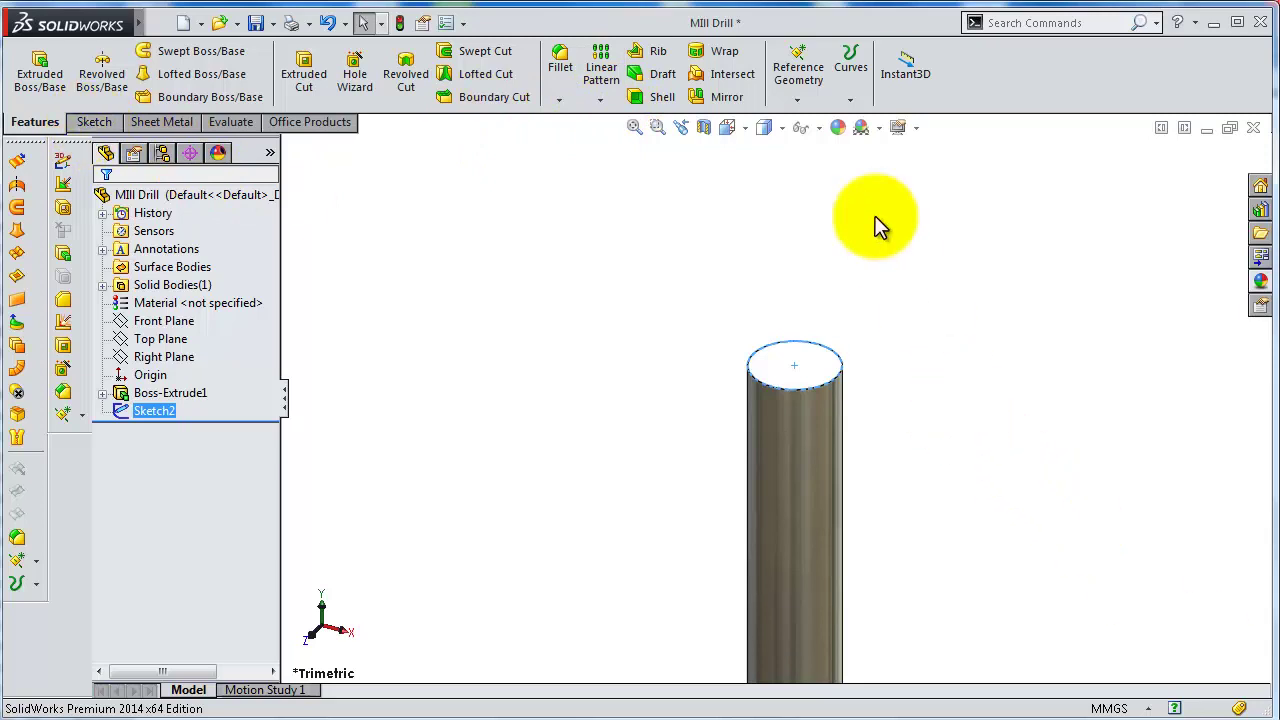
Start a helix on the top circle with 40 mm height and 30 mm pitch
left_click(852, 97)
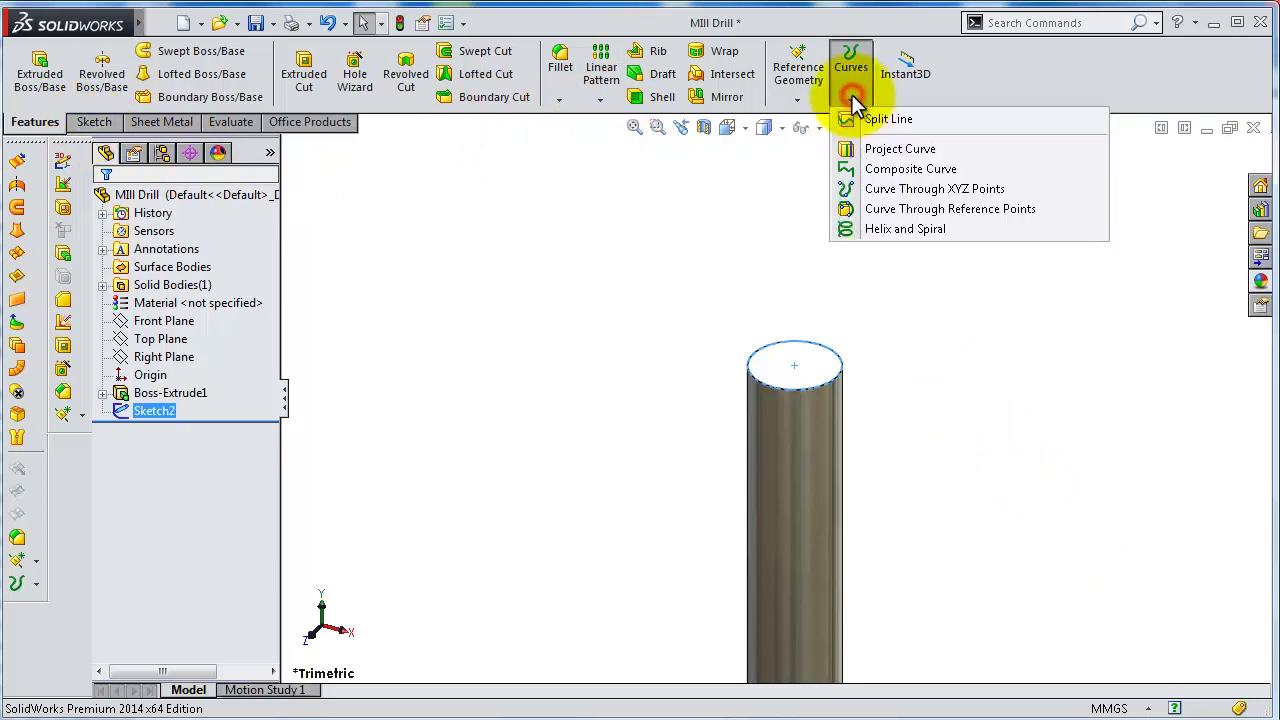
left_click(890, 229)
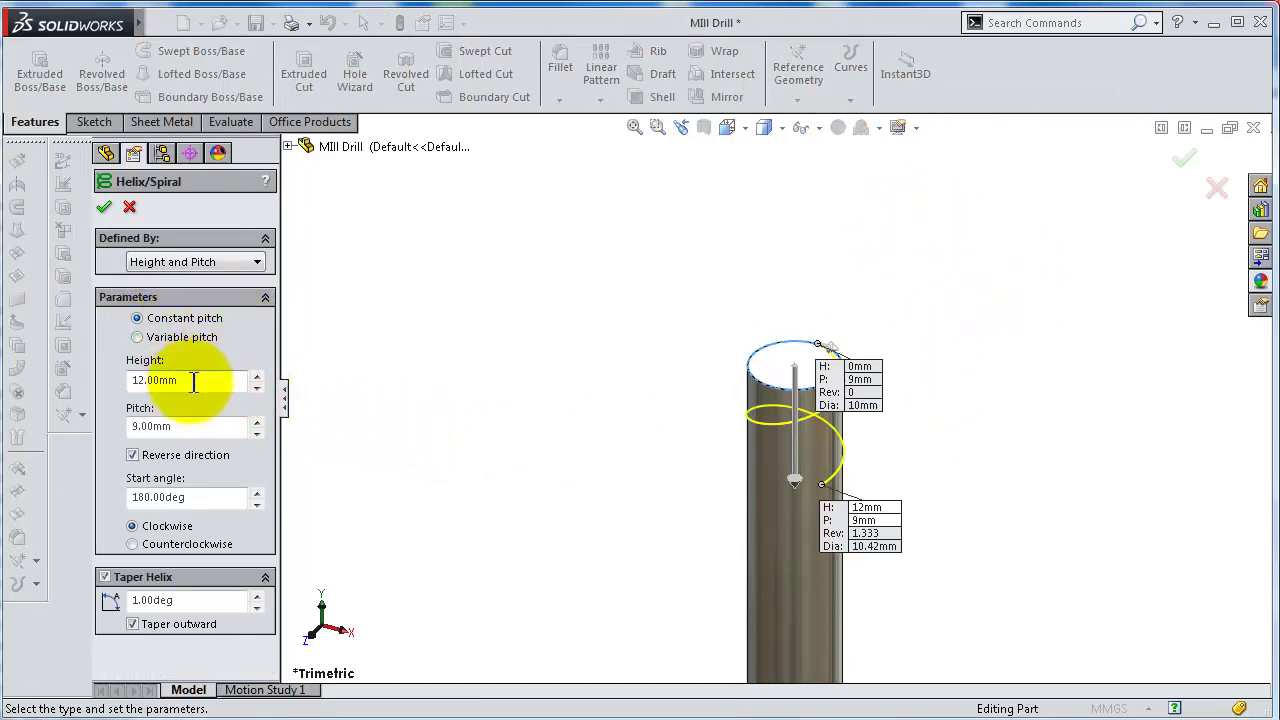
left_click_drag(194, 380, 118, 378)
type("40")
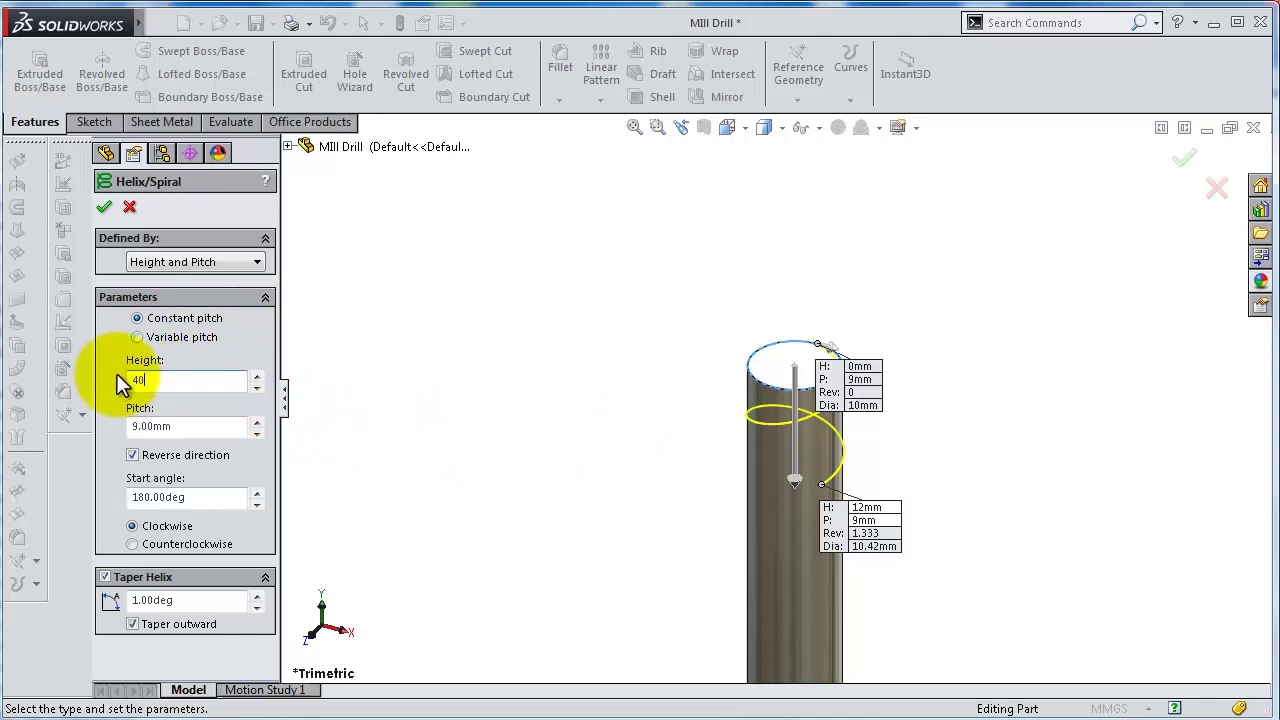
left_click(110, 420)
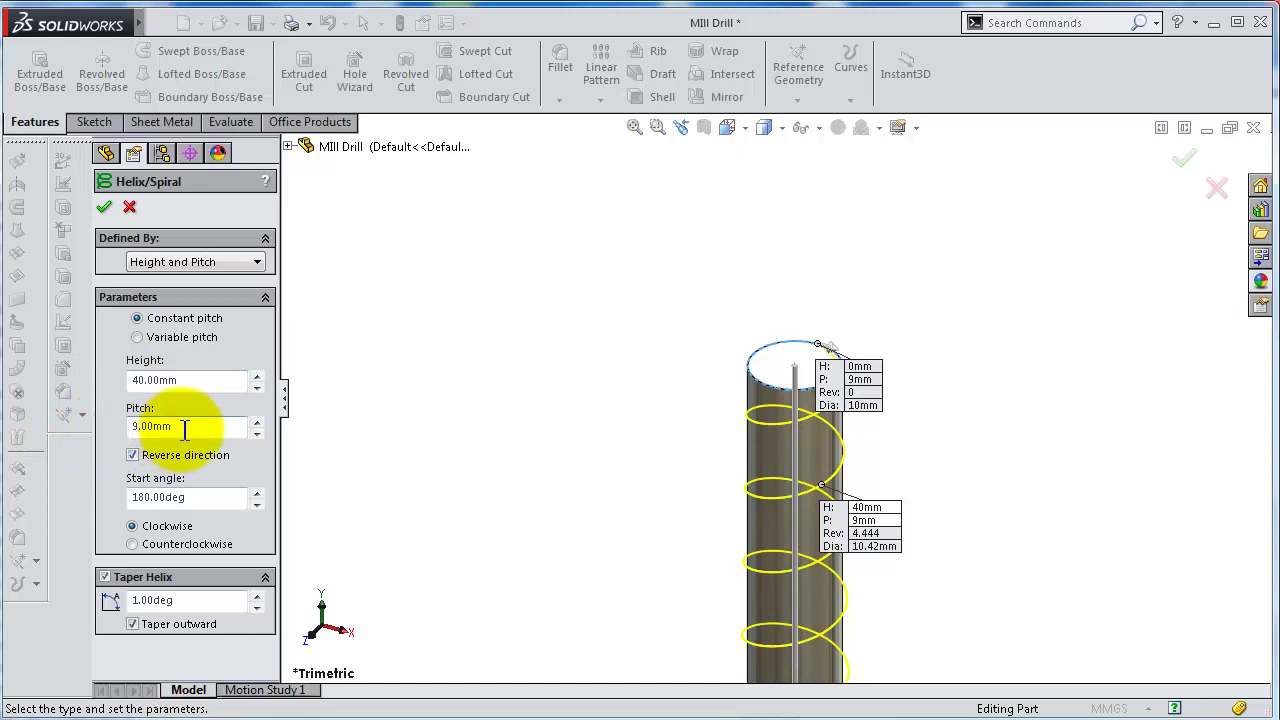
left_click_drag(180, 428, 137, 428)
type("30")
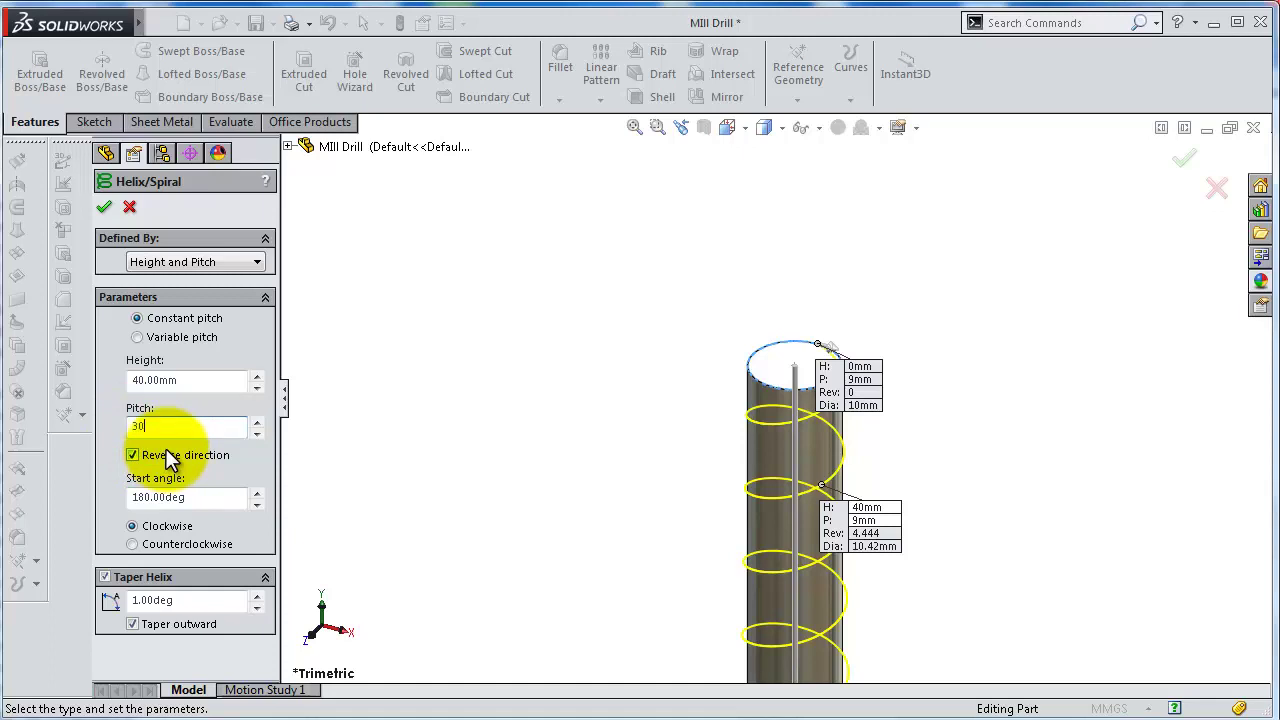
key("Return")
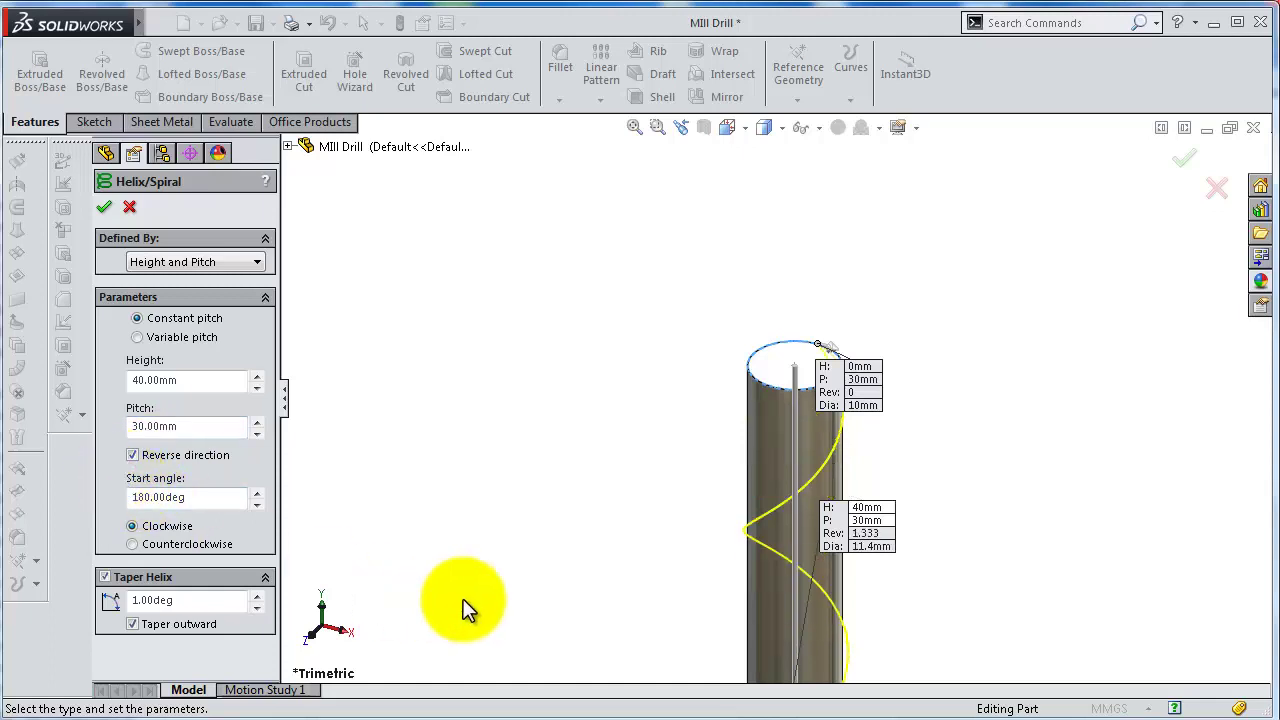
Taper the helix 1° outward and confirm Helix/Spiral1
left_click(105, 578)
left_click(105, 578)
type("1")
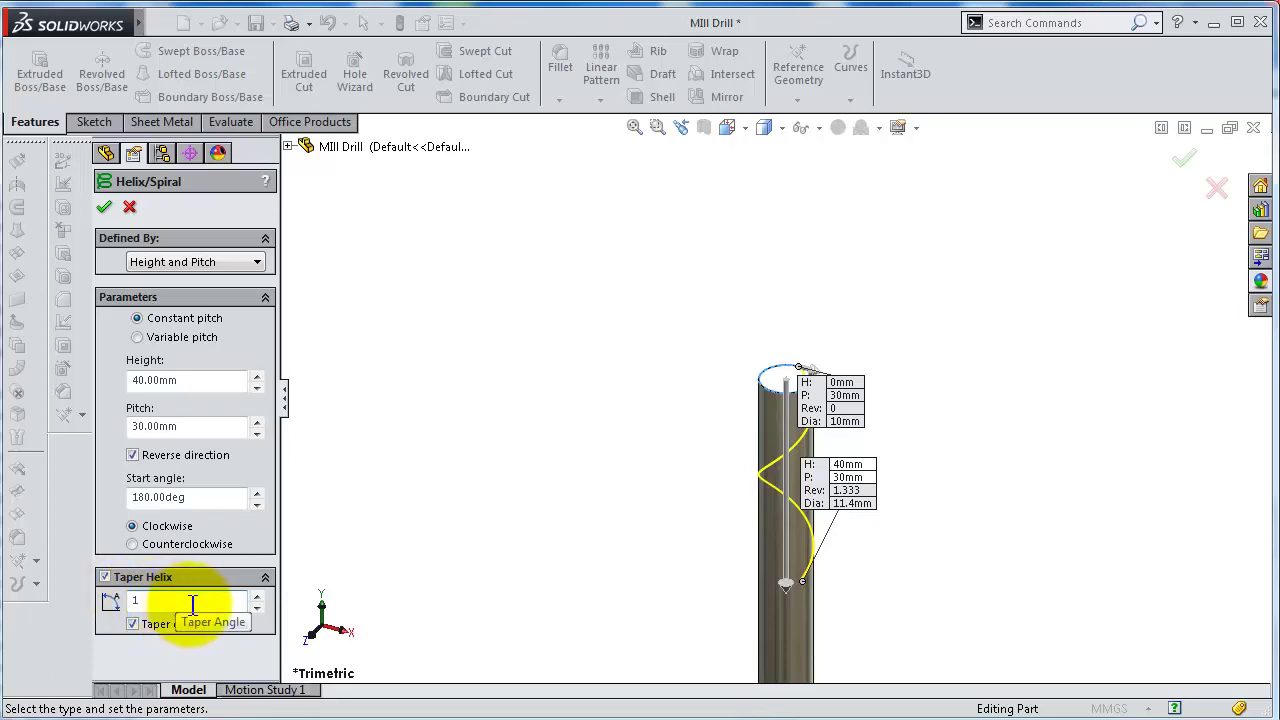
key("Return")
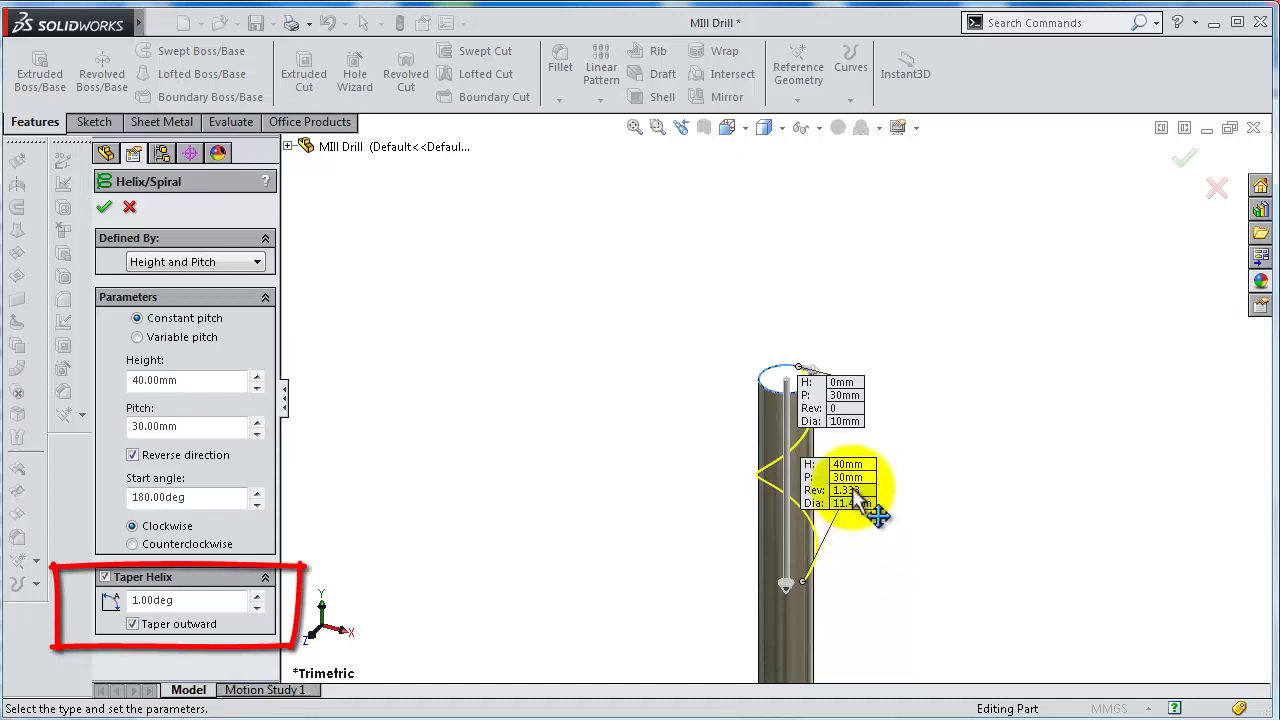
mouse_move(843, 465)
left_mouse_down()
mouse_move(877, 598)
mouse_move(860, 599)
left_mouse_up()
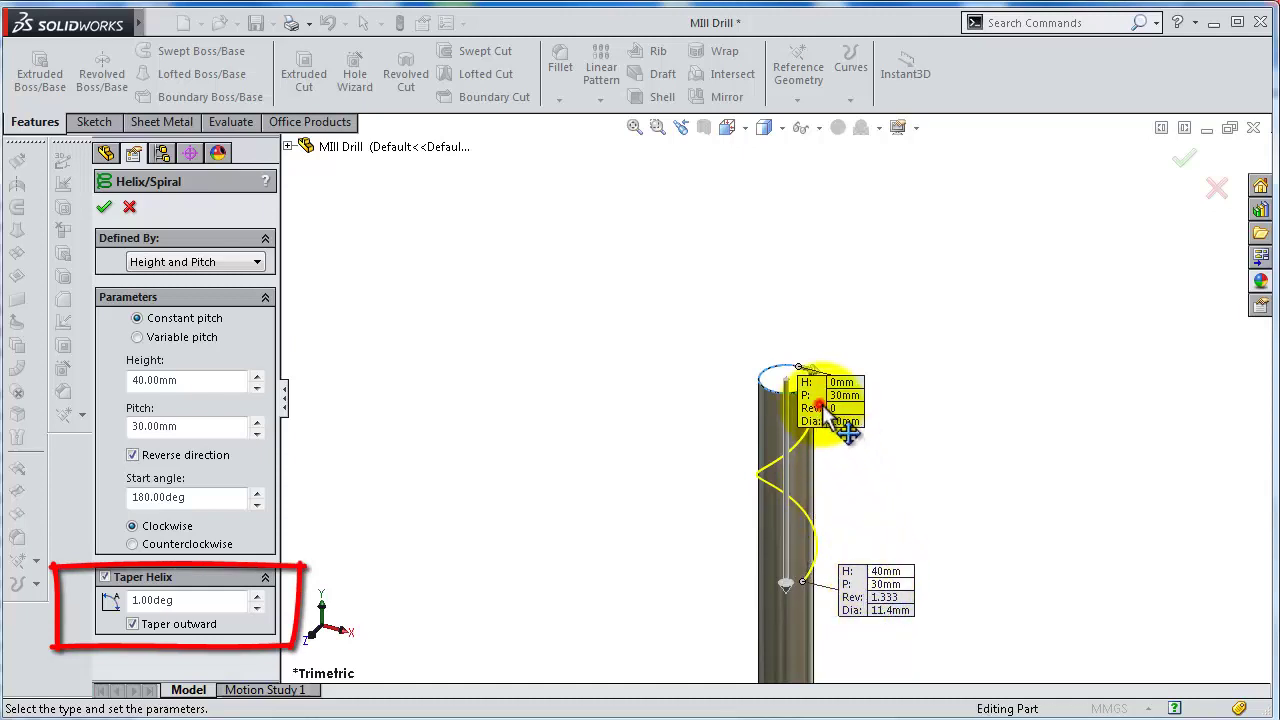
left_click_drag(824, 407, 896, 388)
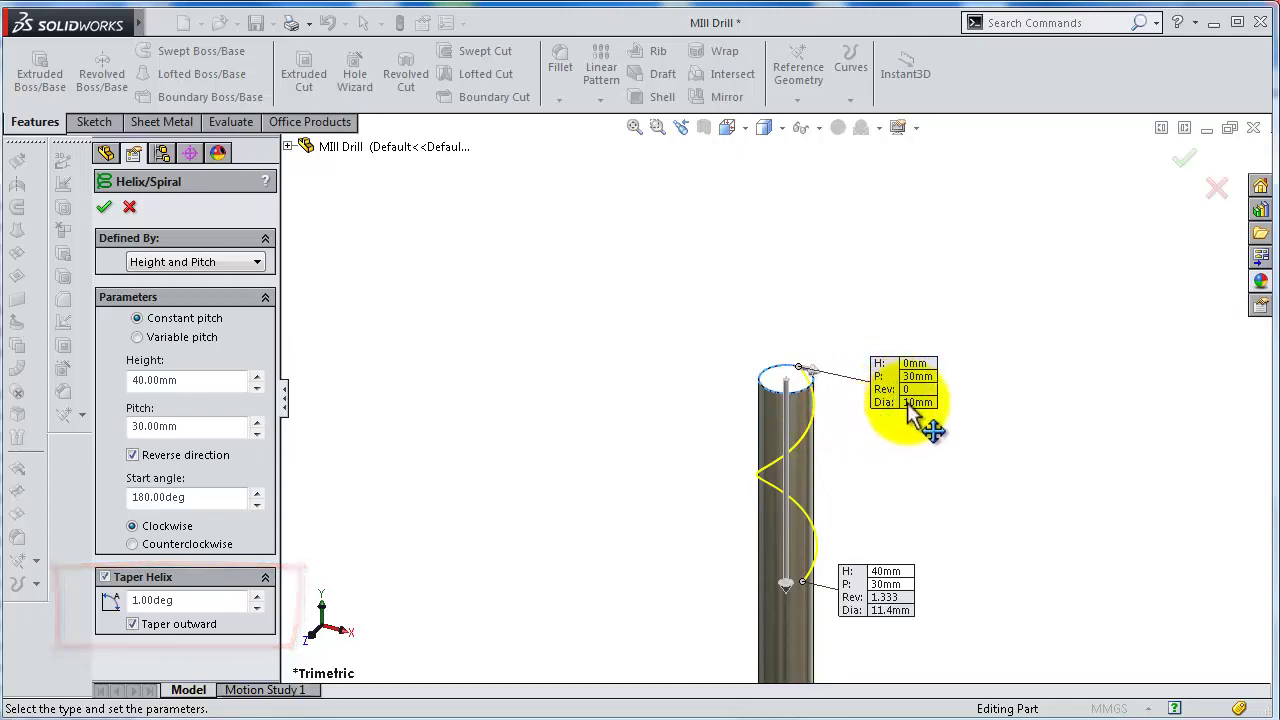
left_click(1185, 162)
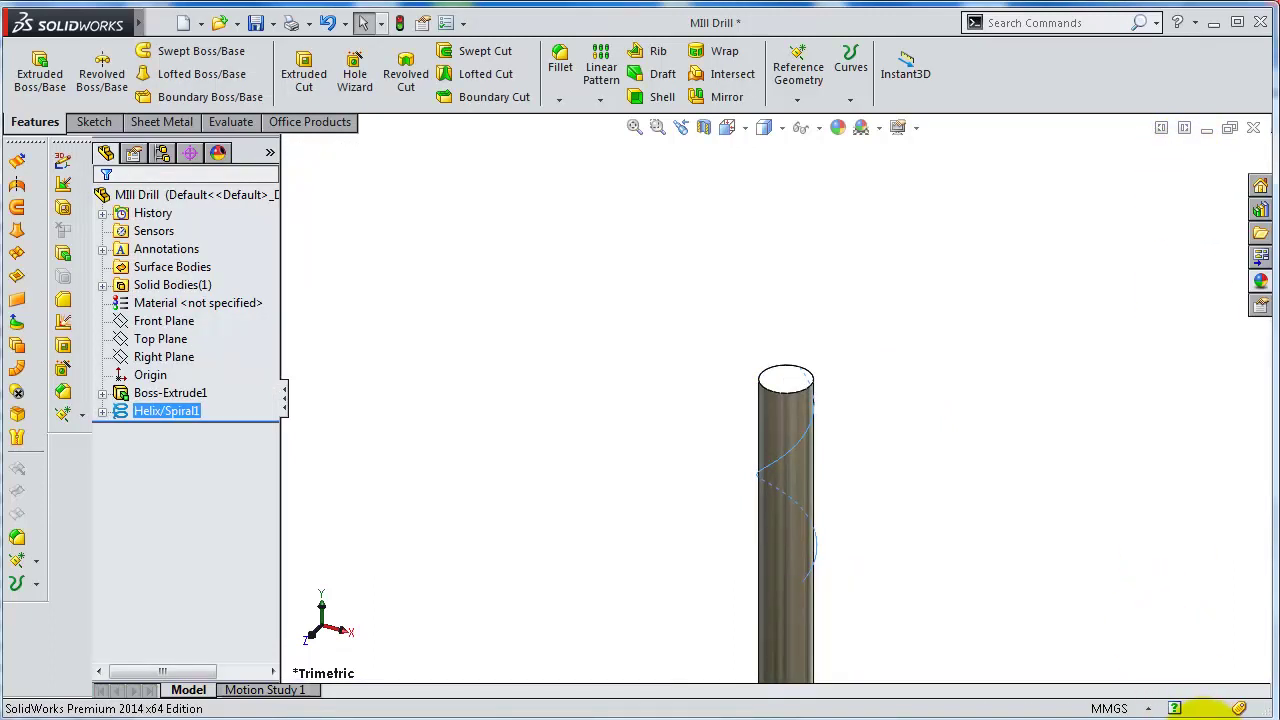
Start a new sketch on the Right Plane, viewed normal to it
middle_click_drag(1080, 663, 828, 527)
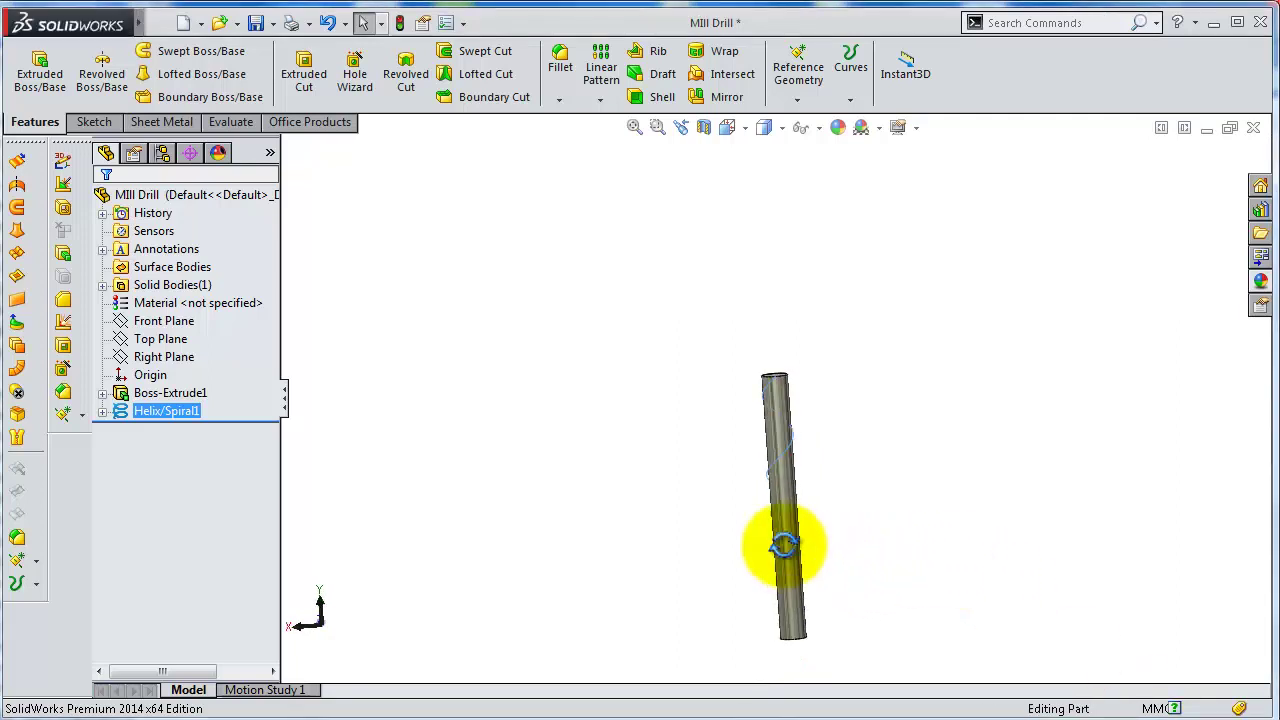
scroll(781, 450, "down", 3)
scroll(828, 496, "down", 2)
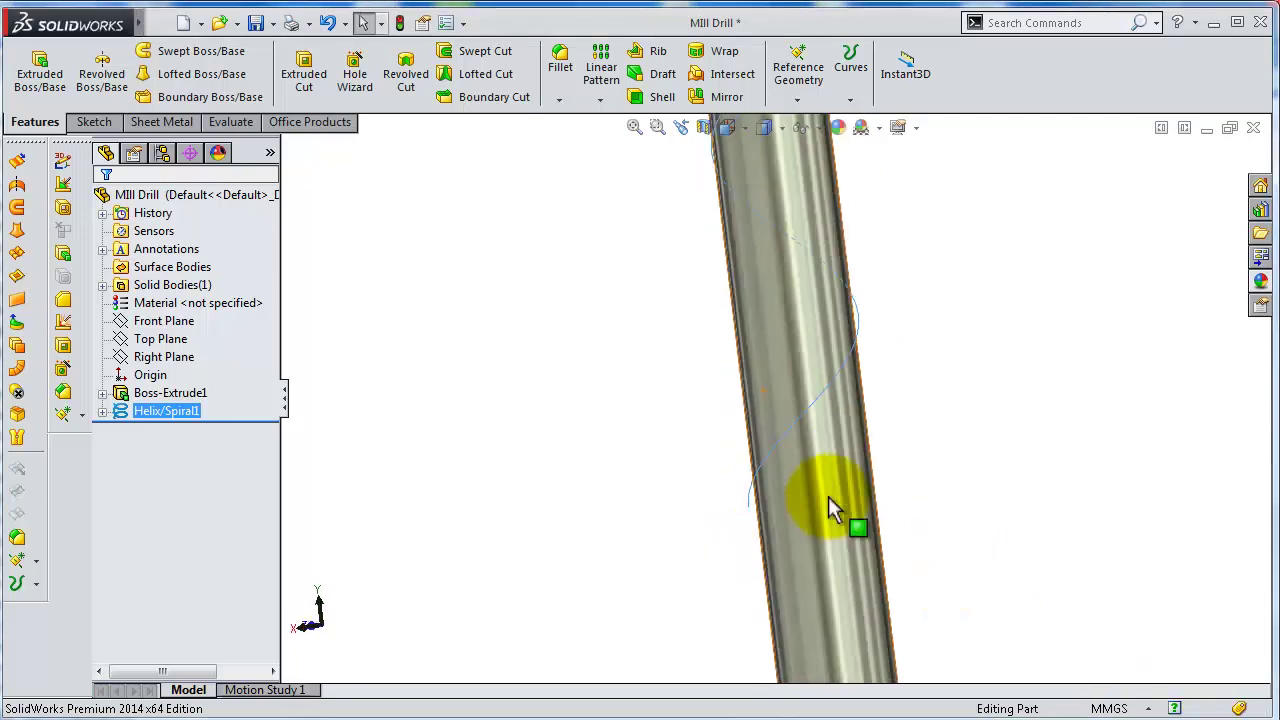
scroll(895, 463, "down", 2)
mouse_move(895, 463)
middle_mouse_down()
mouse_move(940, 606)
mouse_move(929, 623)
mouse_move(897, 474)
mouse_move(866, 434)
middle_mouse_up()
scroll(870, 460, "up", 2)
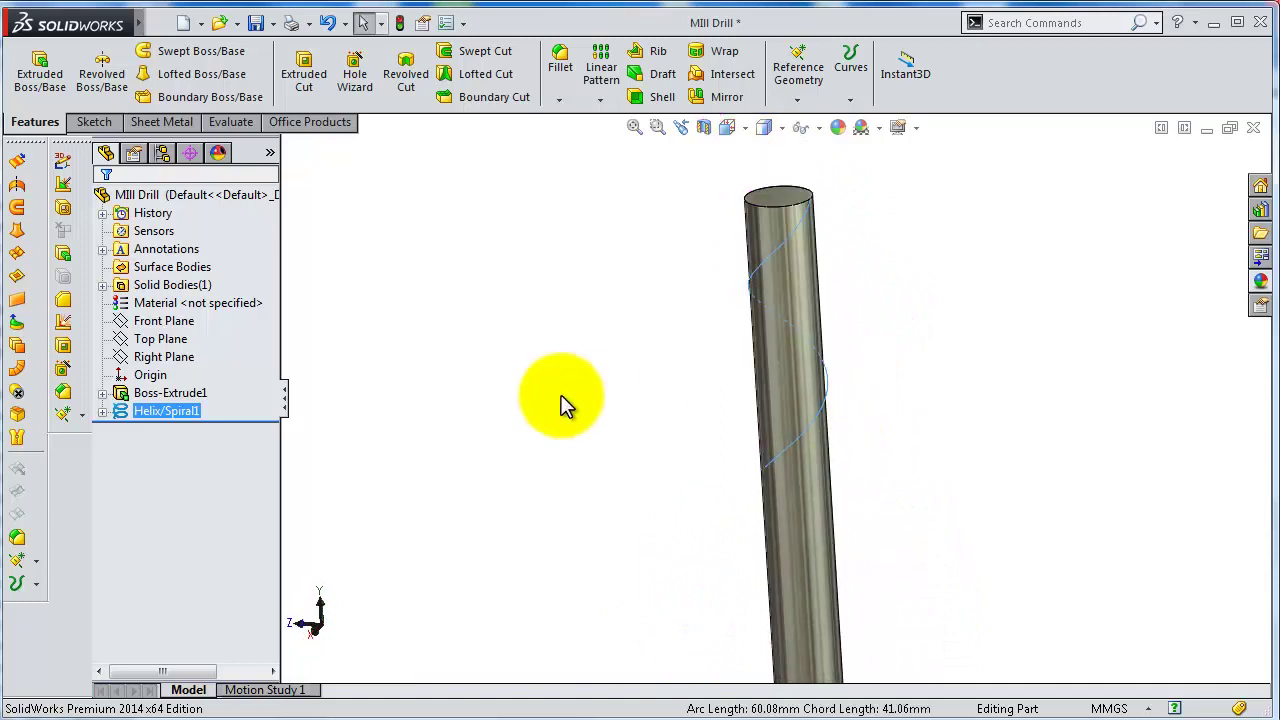
left_click(162, 356)
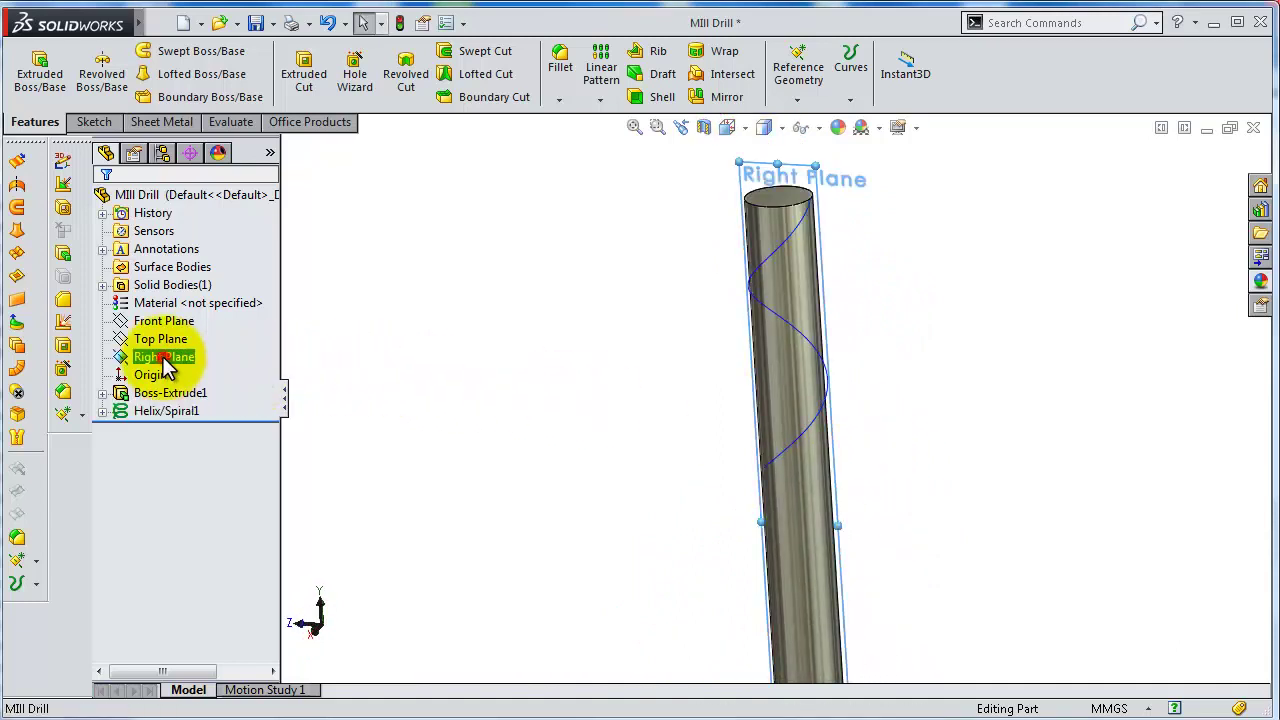
left_click(171, 332)
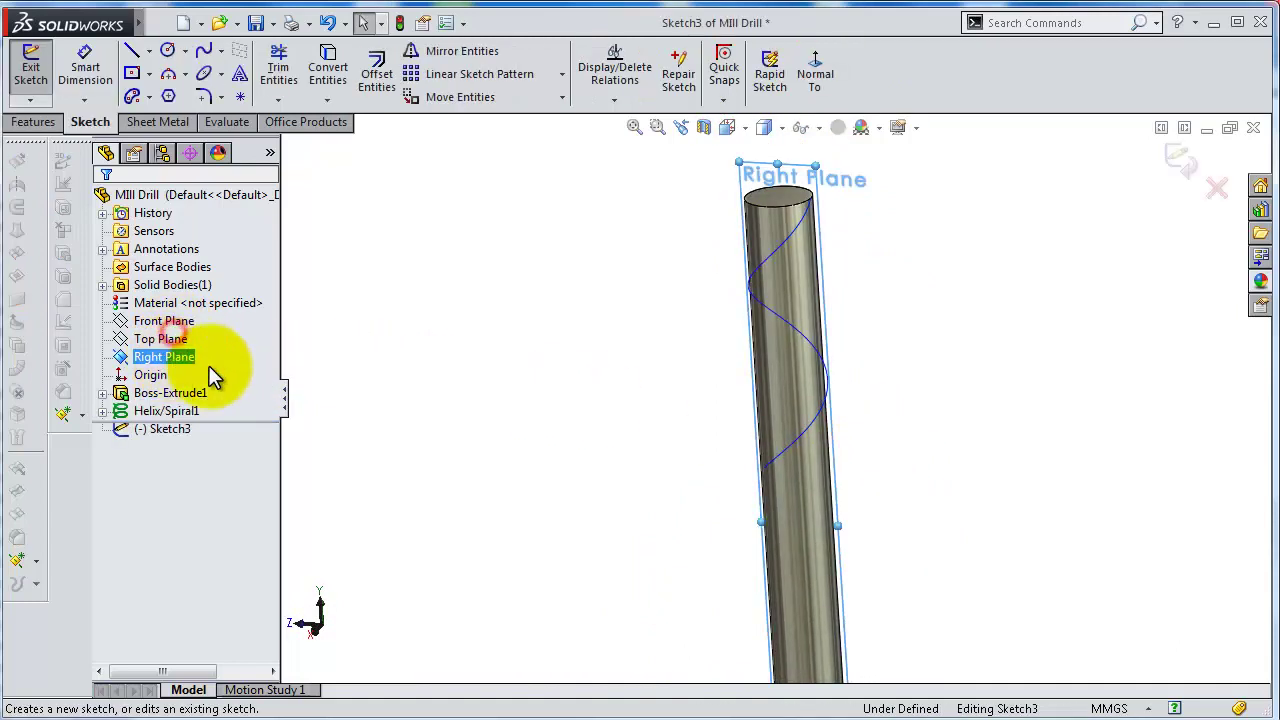
left_click(815, 88)
scroll(786, 271, "down", 3)
scroll(853, 395, "down", 2)
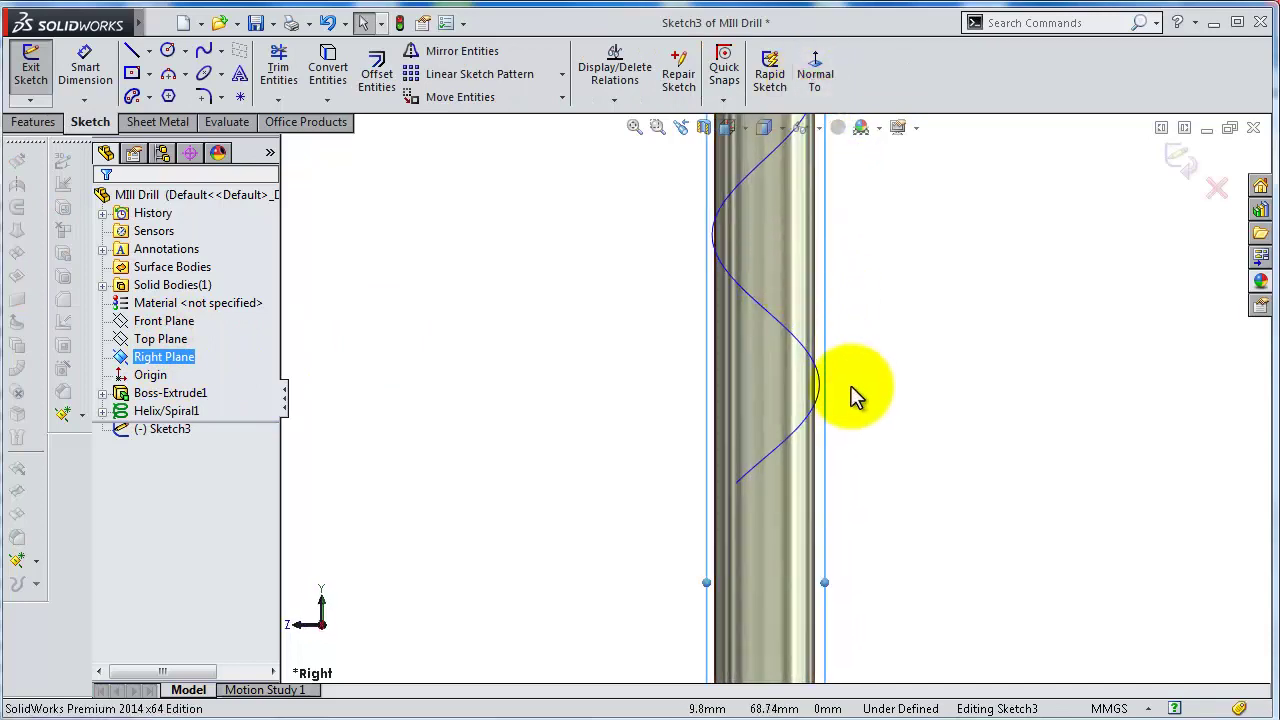
scroll(825, 385, "down", 2)
scroll(800, 368, "down", 1)
scroll(820, 370, "down", 1)
scroll(880, 390, "down", 1)
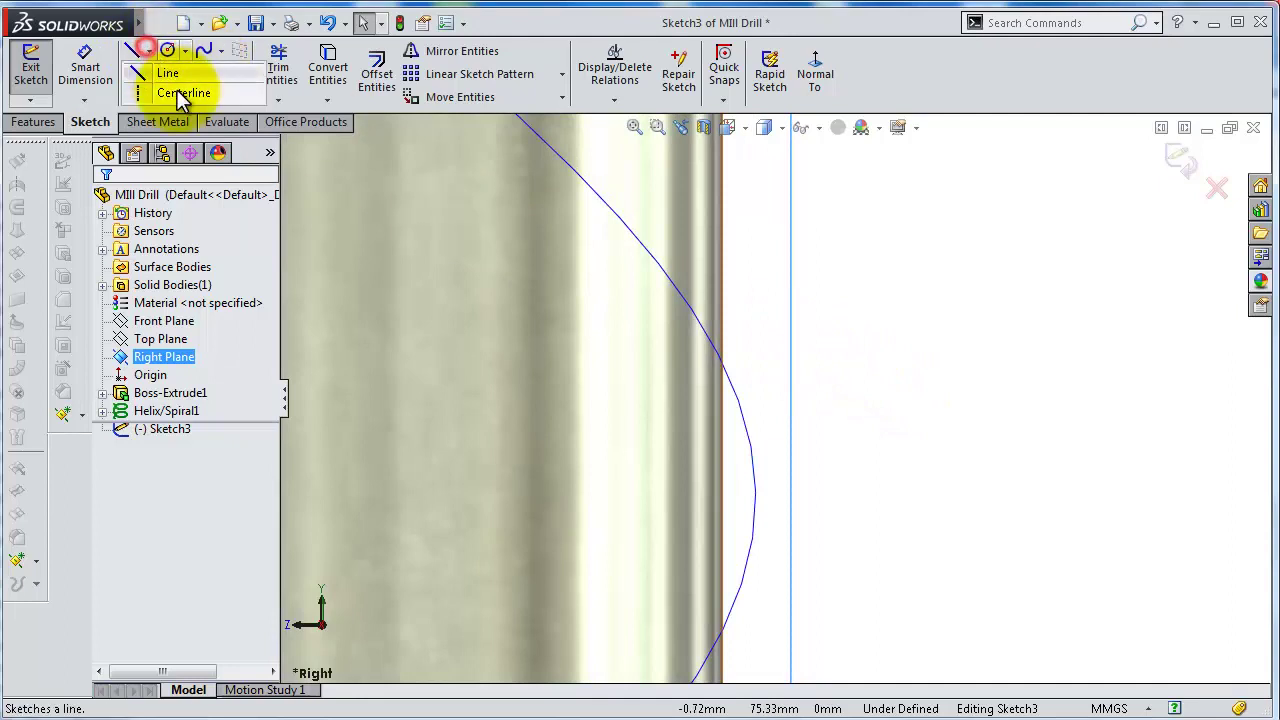
Draw a horizontal centreline from the helix inward, plus short and long vertical lines at its ends
left_click(176, 95)
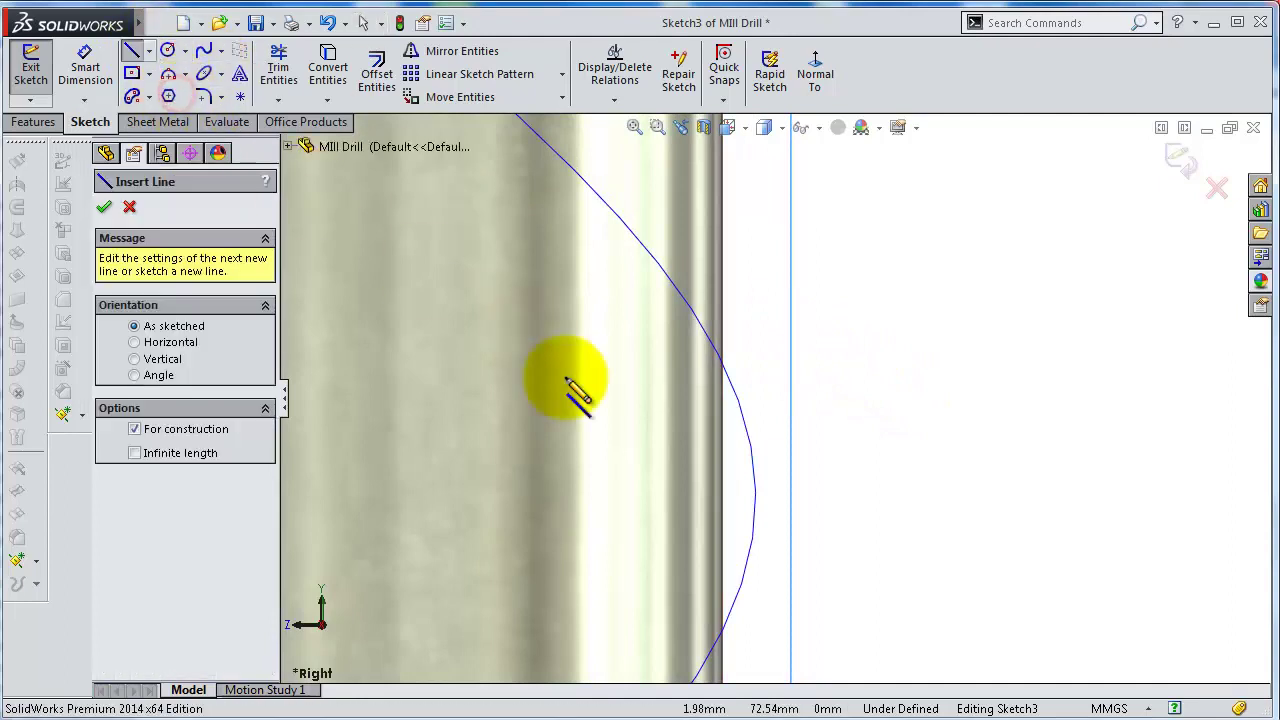
left_click(756, 489)
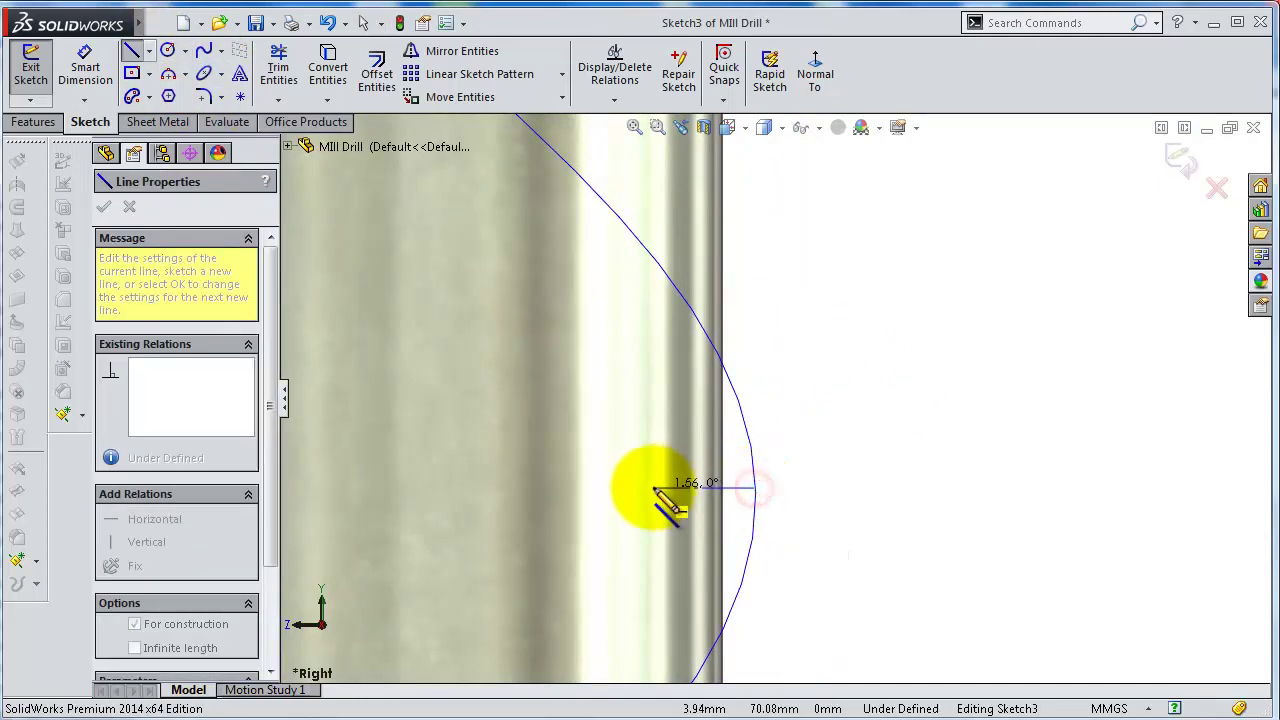
left_click(651, 489)
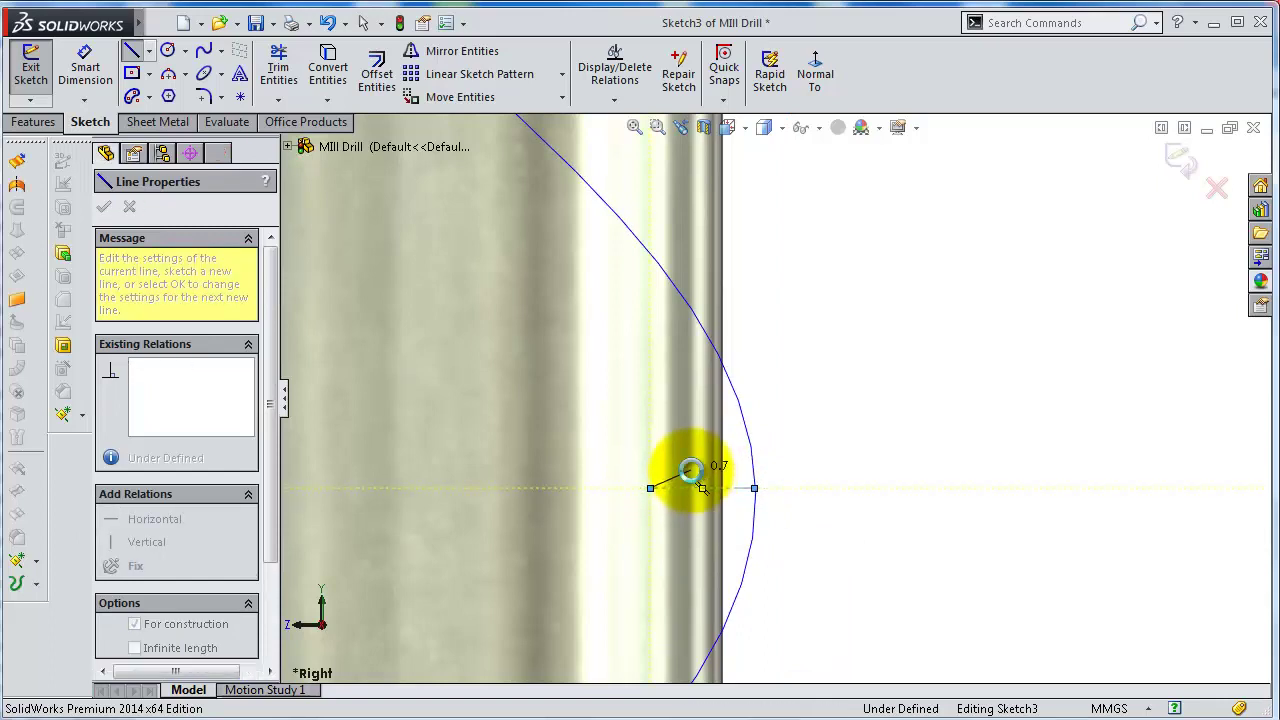
key("Escape")
key("s")
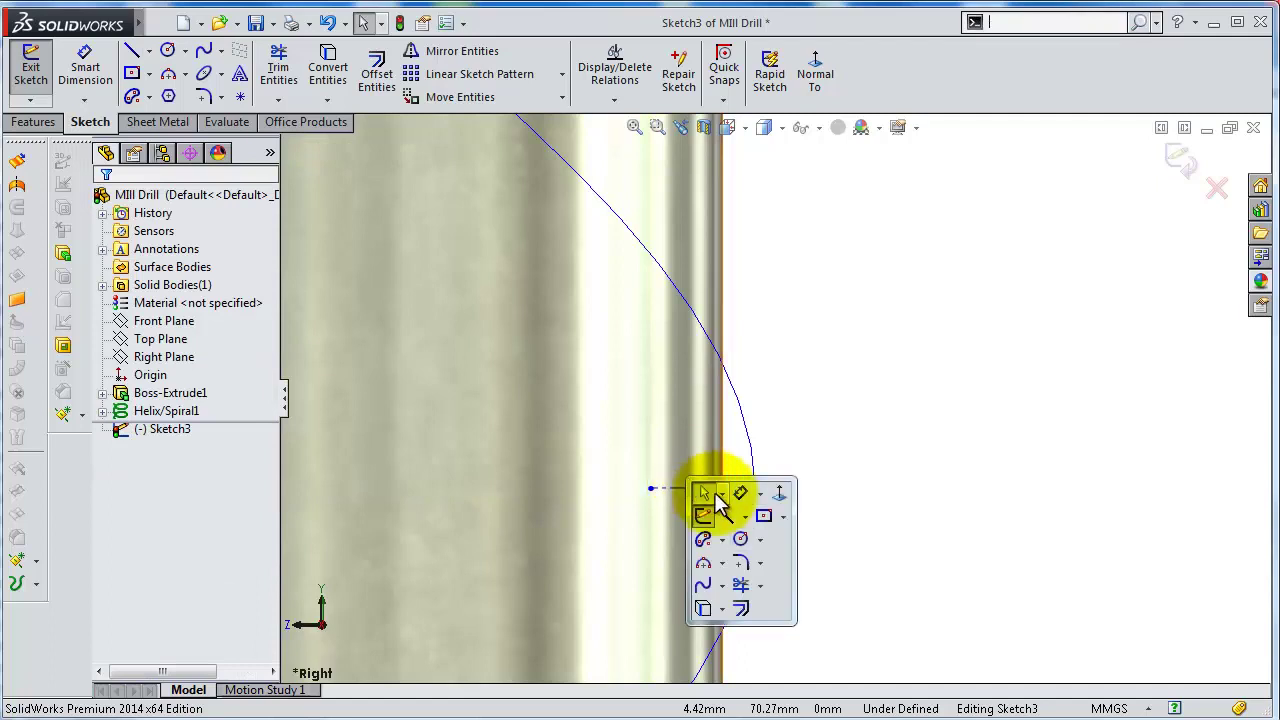
left_click(728, 516)
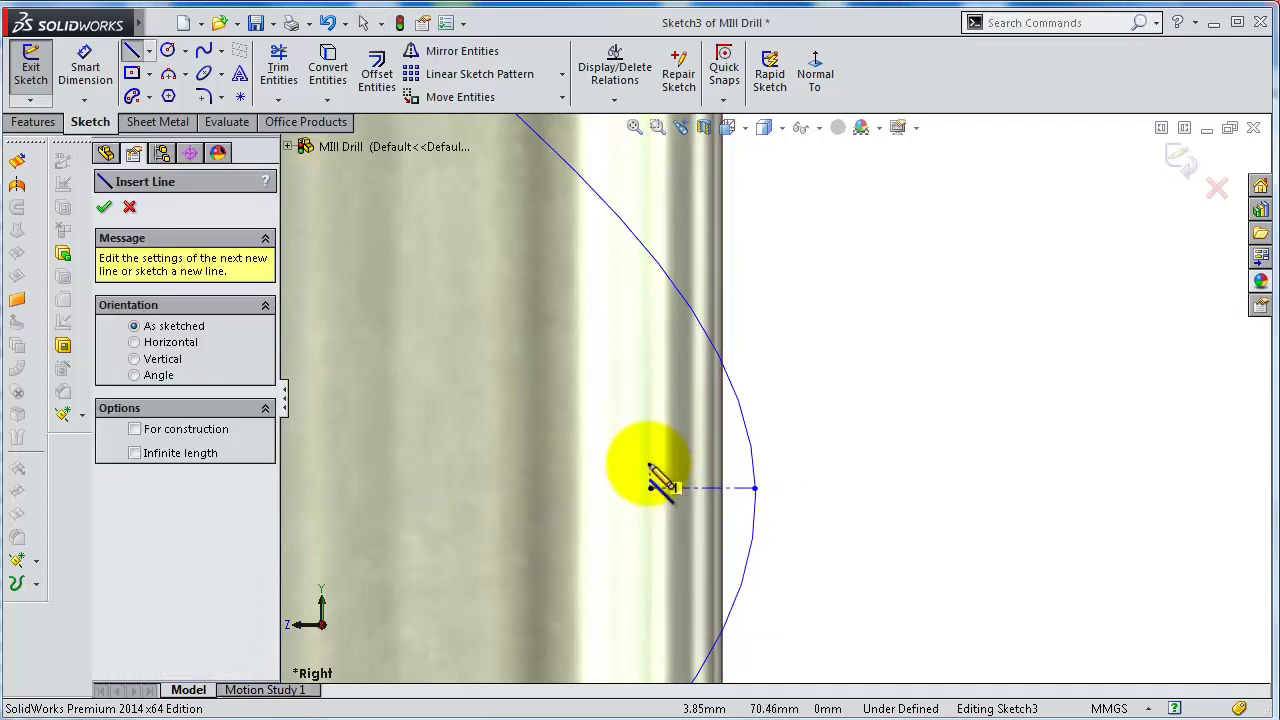
left_click(648, 463)
double_click(651, 508)
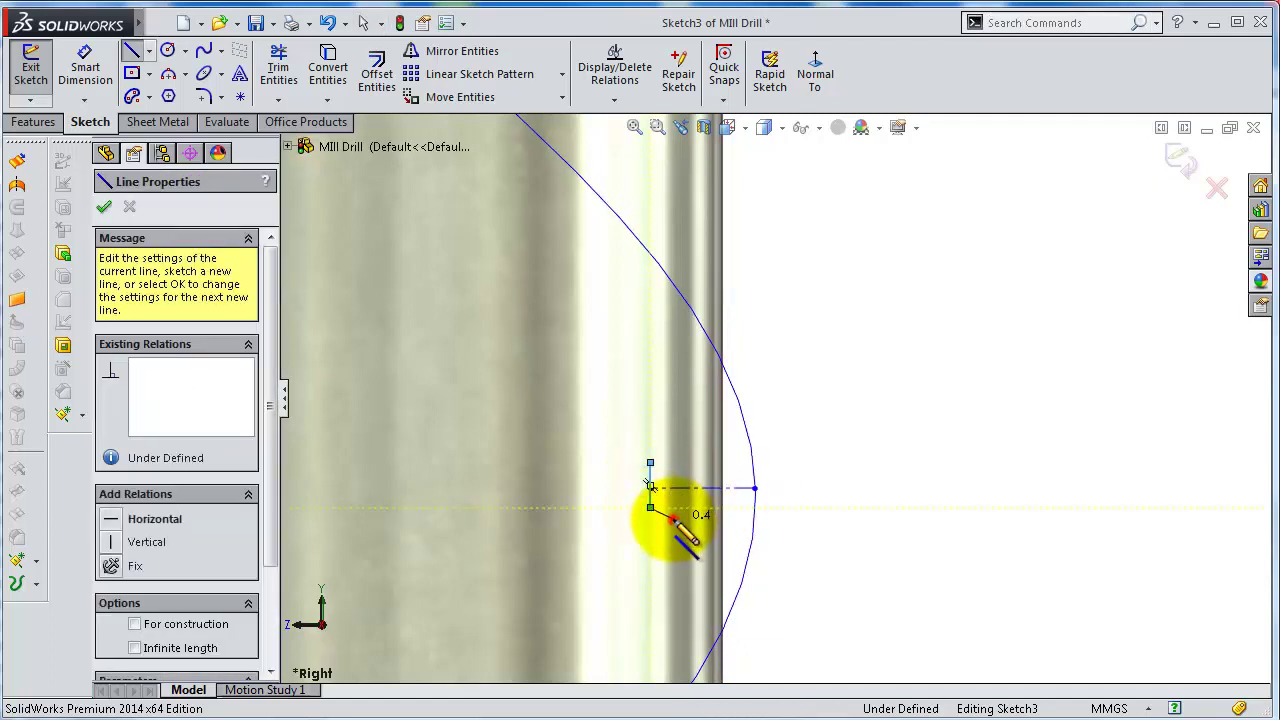
left_click(754, 326)
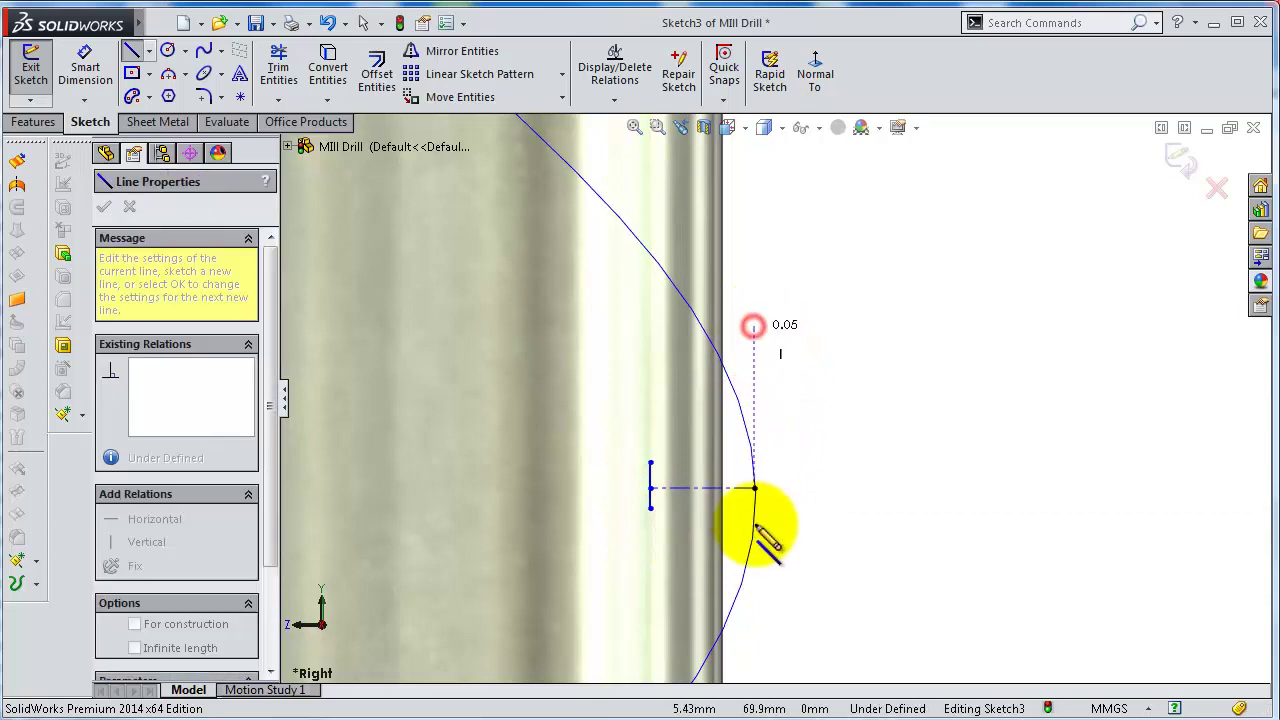
left_click(754, 636)
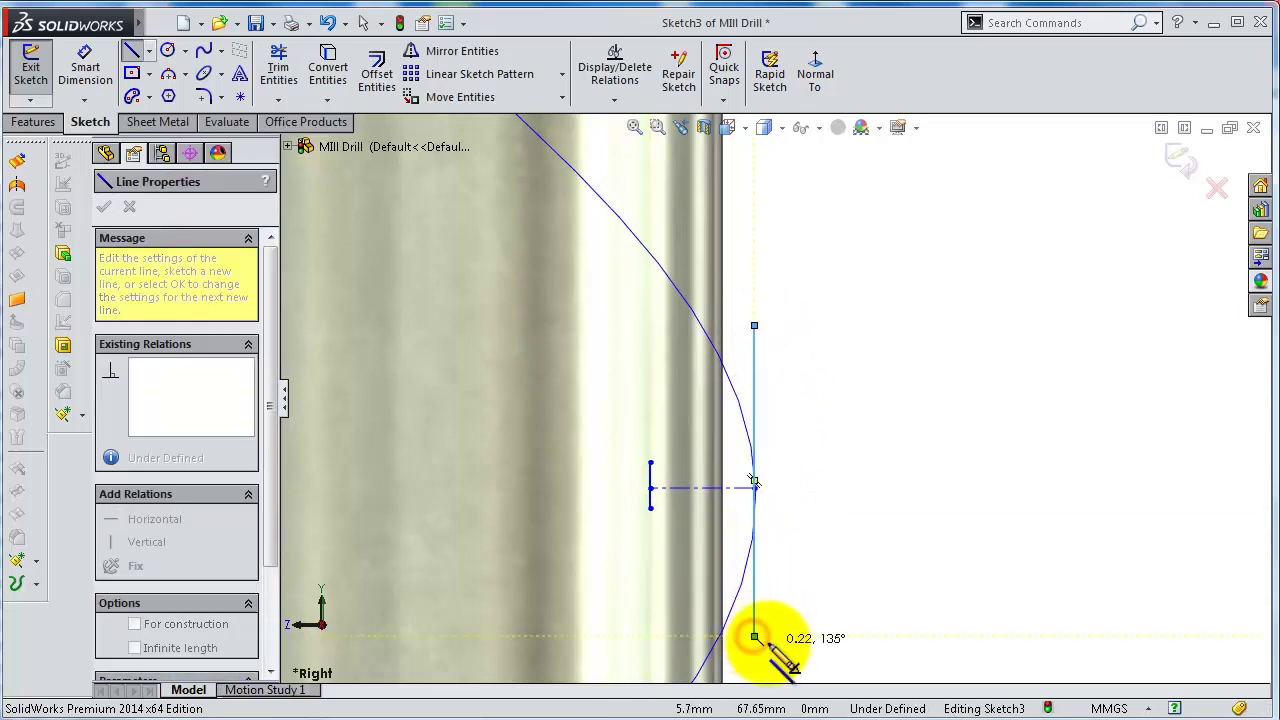
left_click(756, 636)
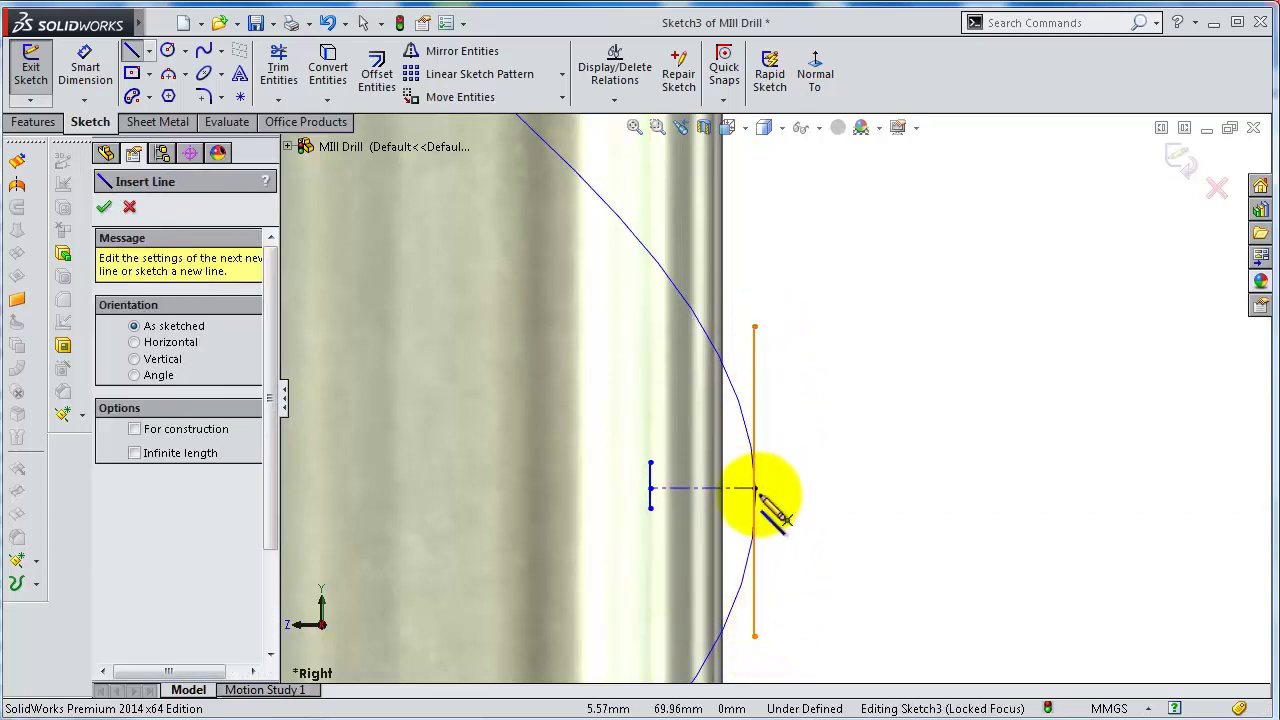
scroll(768, 500, "down", 3)
scroll(750, 530, "down", 1)
scroll(760, 540, "down", 2)
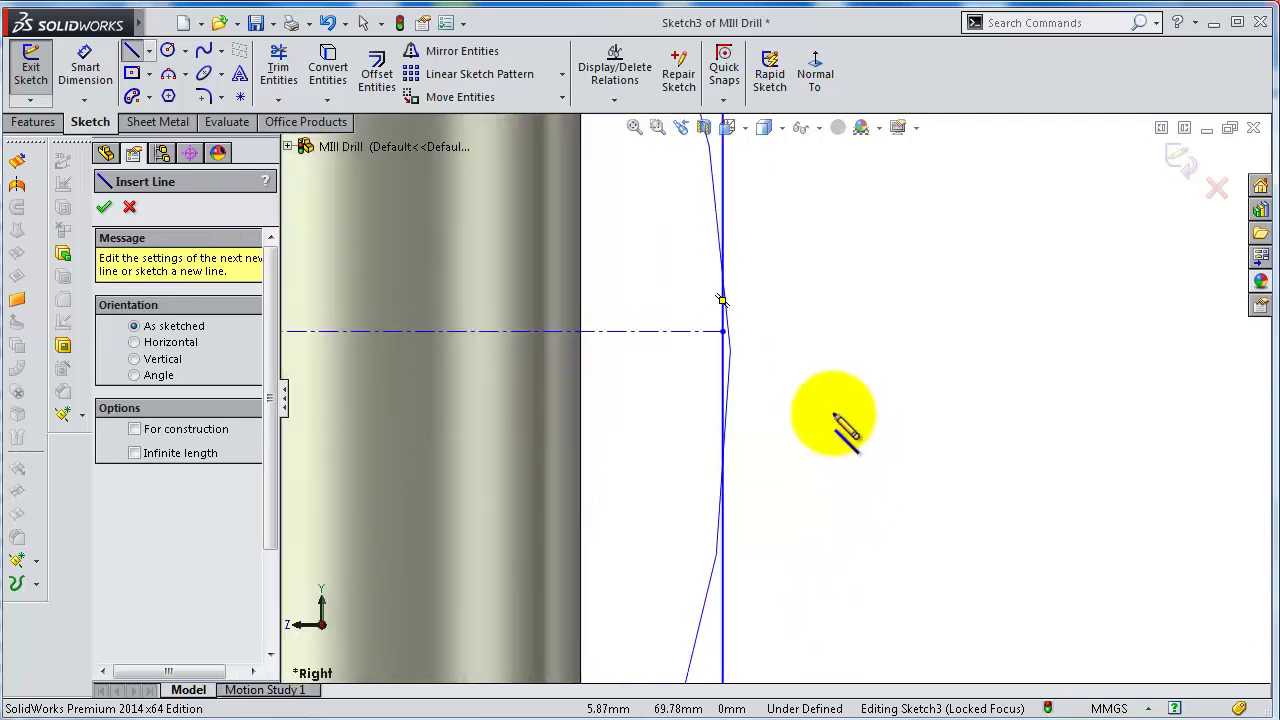
key("Escape")
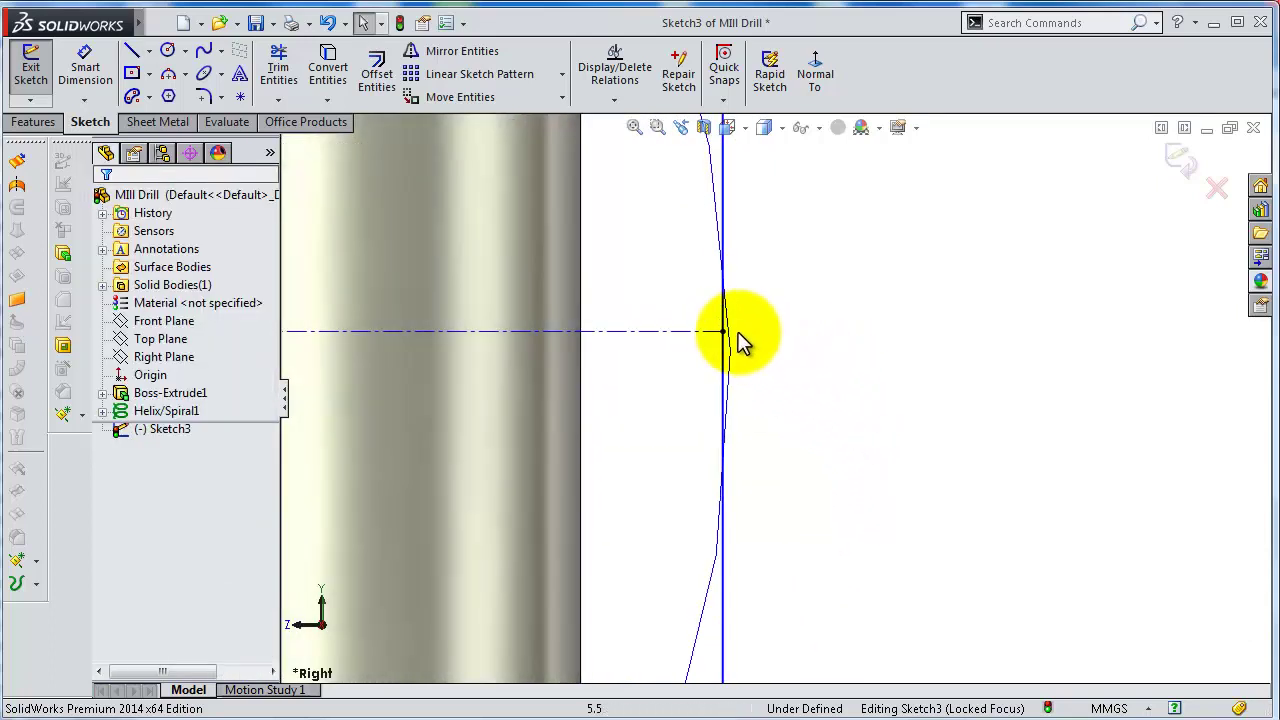
Make the centreline's outer endpoint the long vertical line's midpoint
left_click(724, 332)
left_click(724, 365, "ctrl")
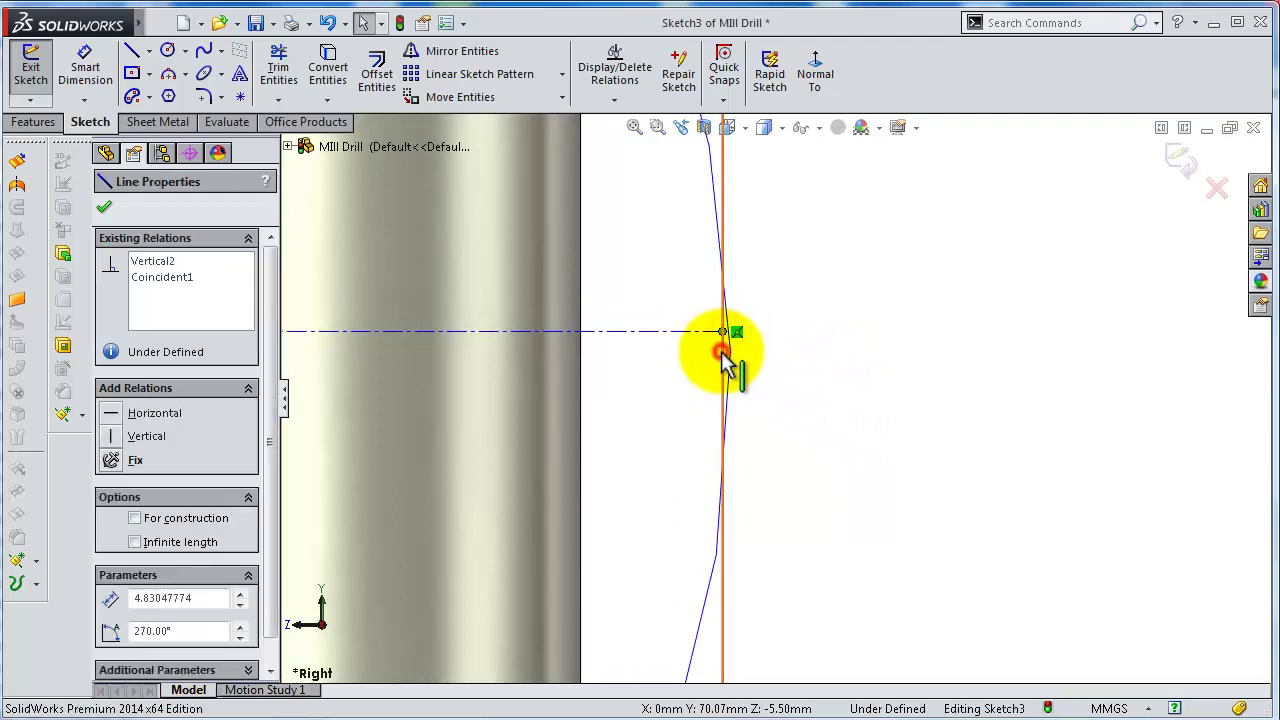
left_click(778, 268)
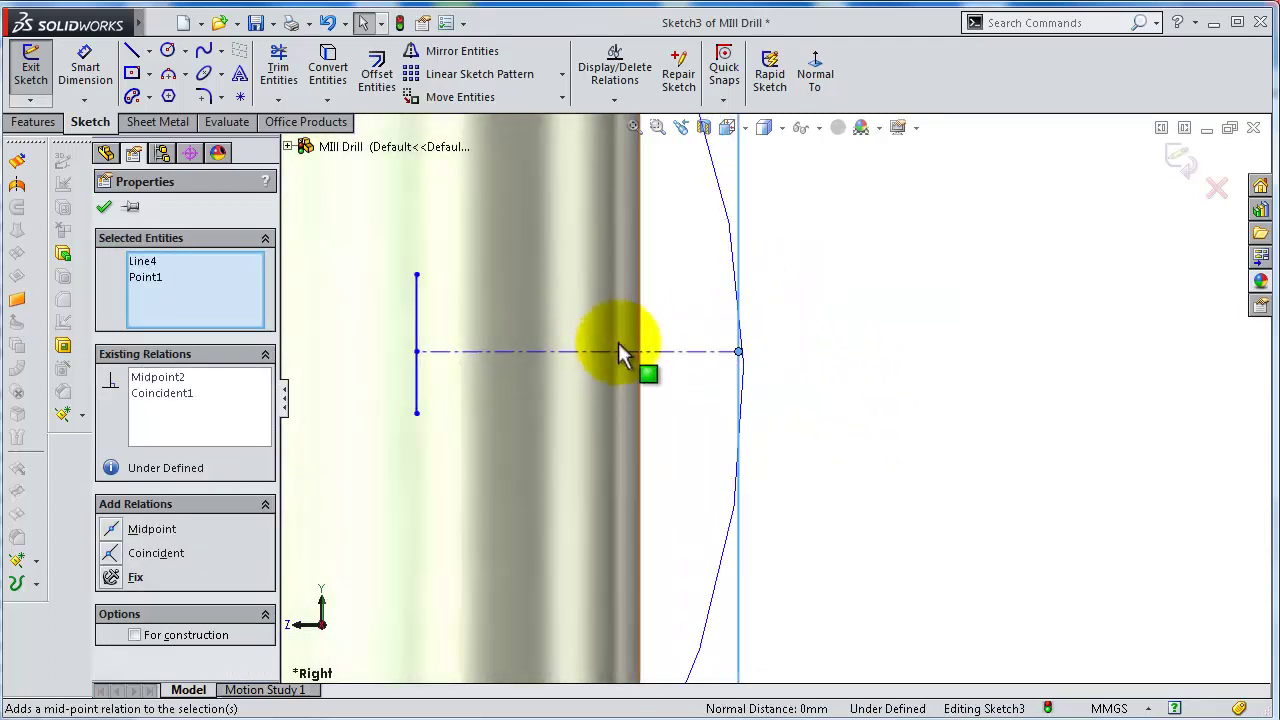
scroll(663, 337, "down", 2)
scroll(823, 429, "up", 2)
left_click(795, 402)
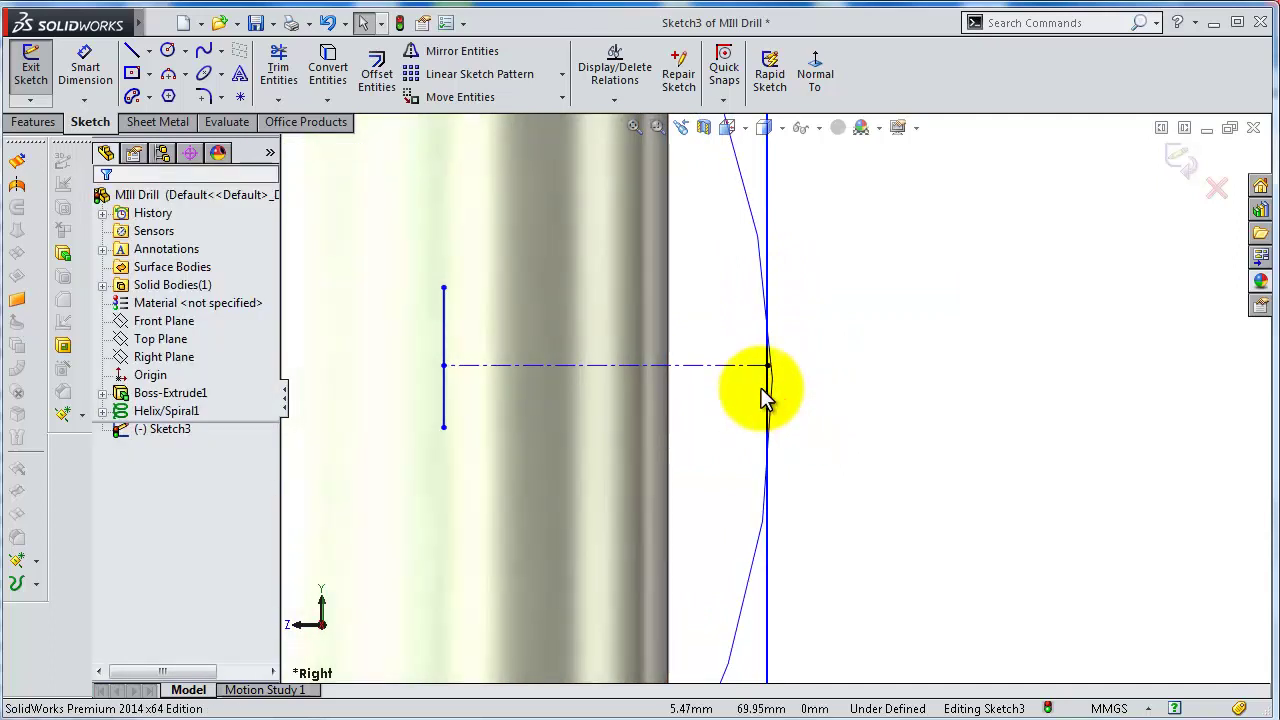
Add a Pierce relation between the sketch point and the helix
left_click(768, 398)
scroll(778, 398, "down", 2)
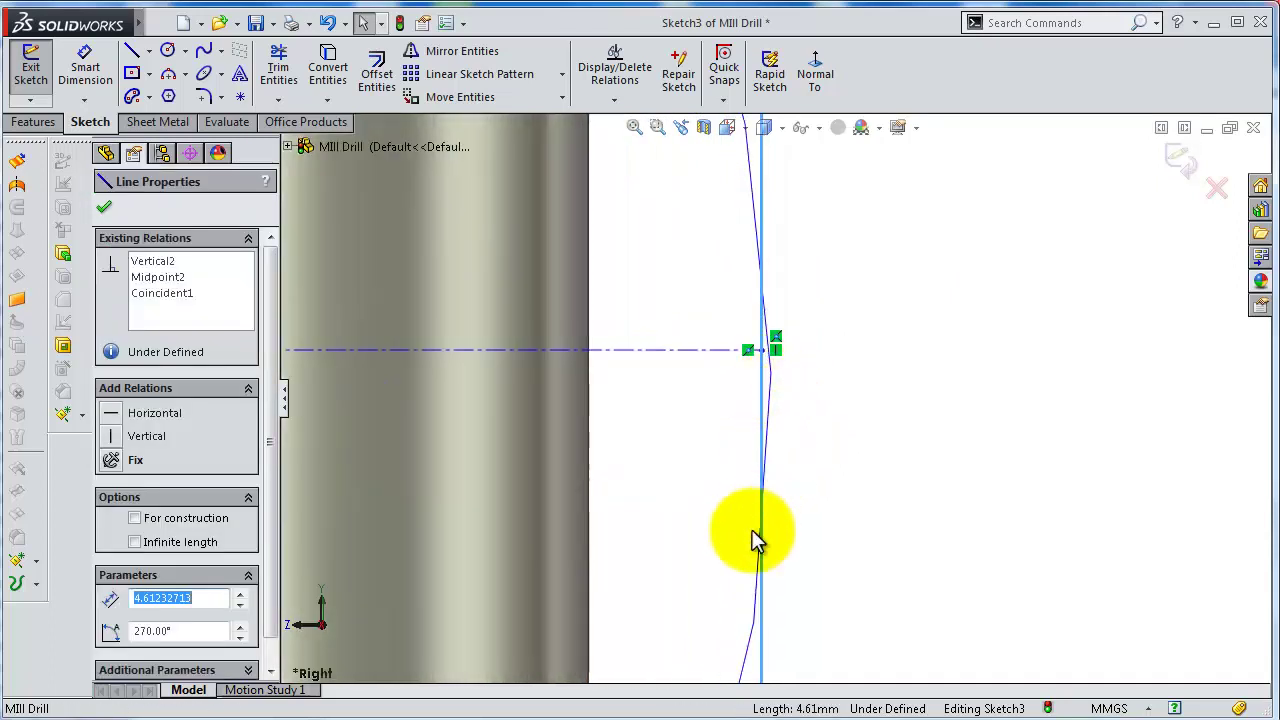
left_click(752, 630, "ctrl")
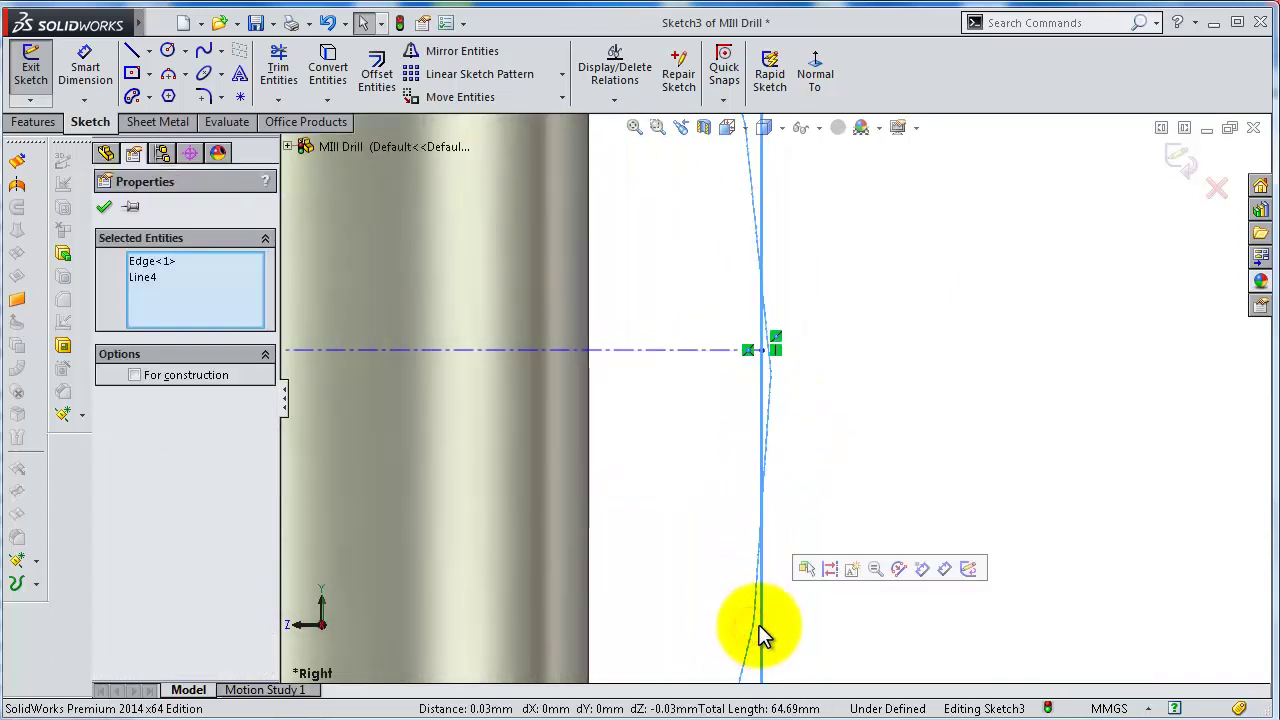
left_click(893, 385)
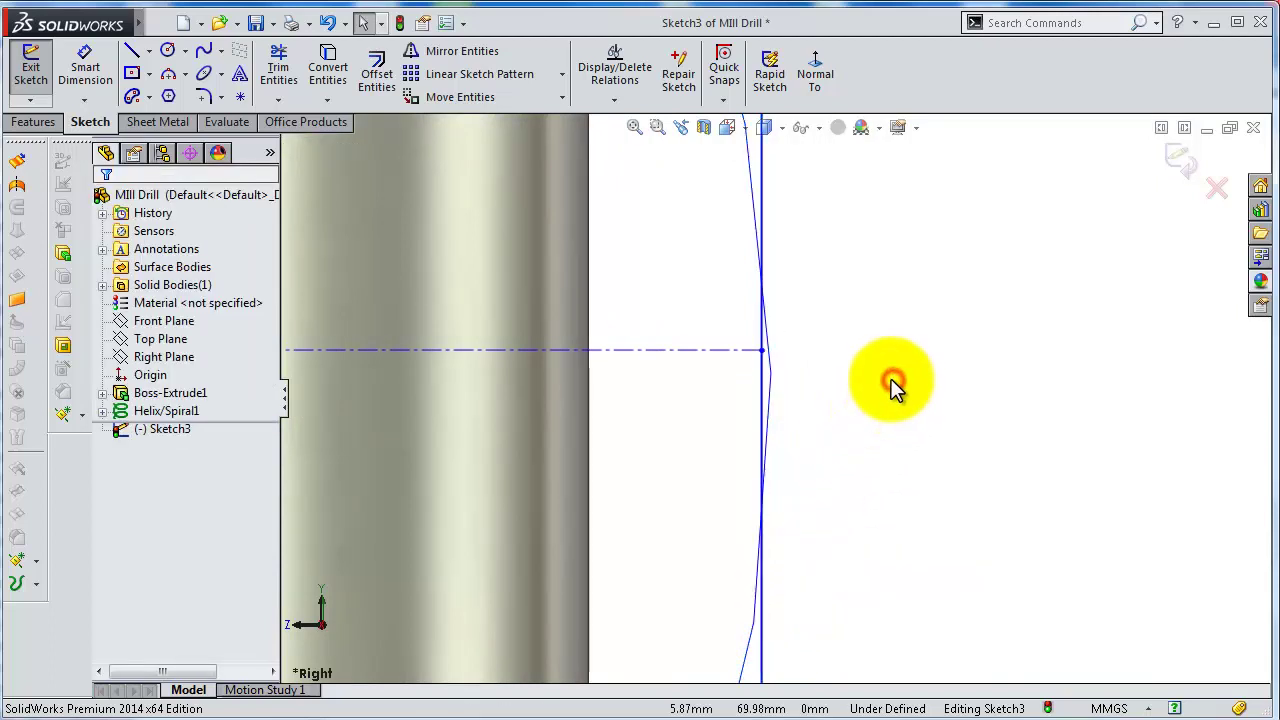
scroll(886, 386, "up", 1)
scroll(845, 372, "up", 1)
scroll(828, 358, "down", 1)
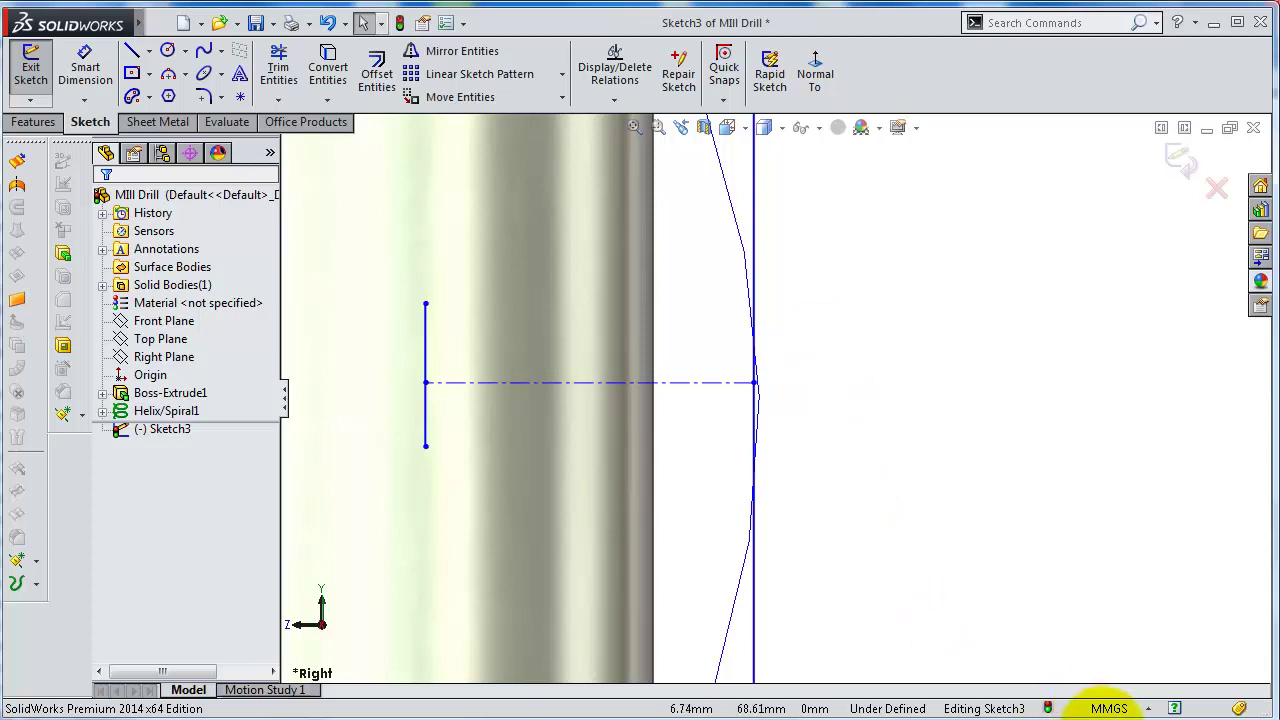
scroll(800, 410, "down", 2)
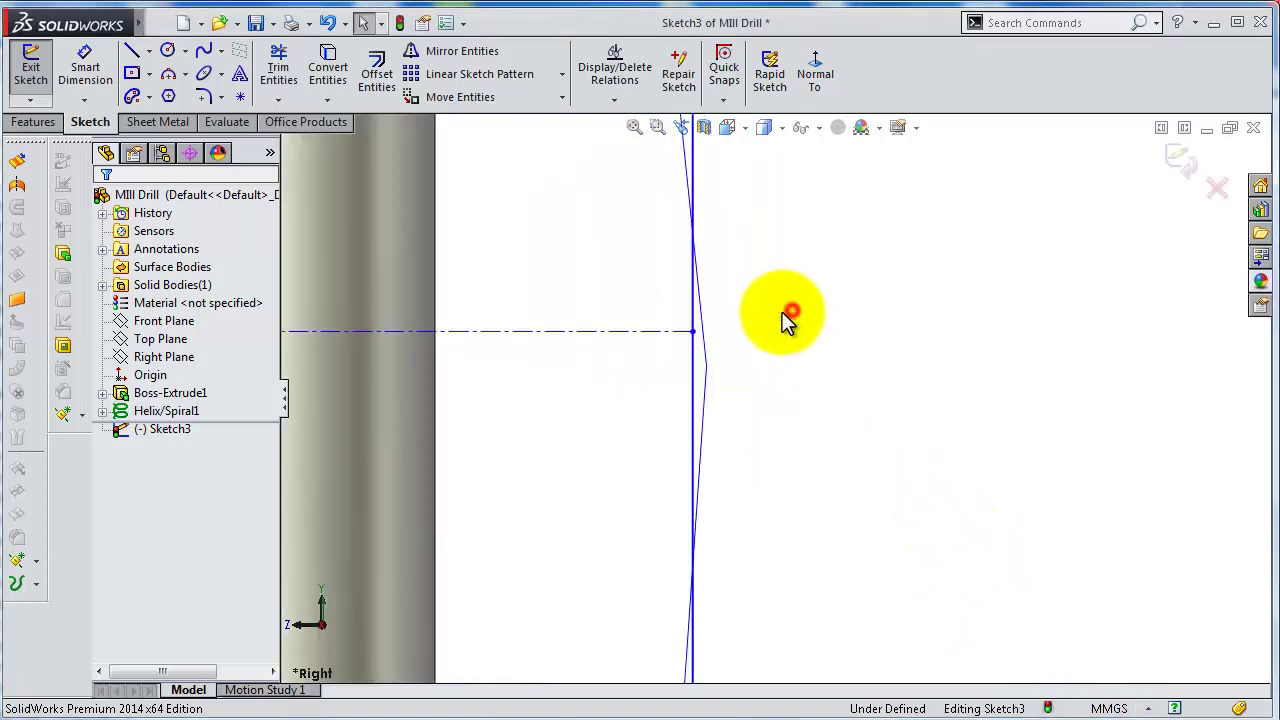
mouse_move(789, 320)
middle_mouse_down("shift")
mouse_move(654, 309)
mouse_move(749, 351)
middle_mouse_up("shift")
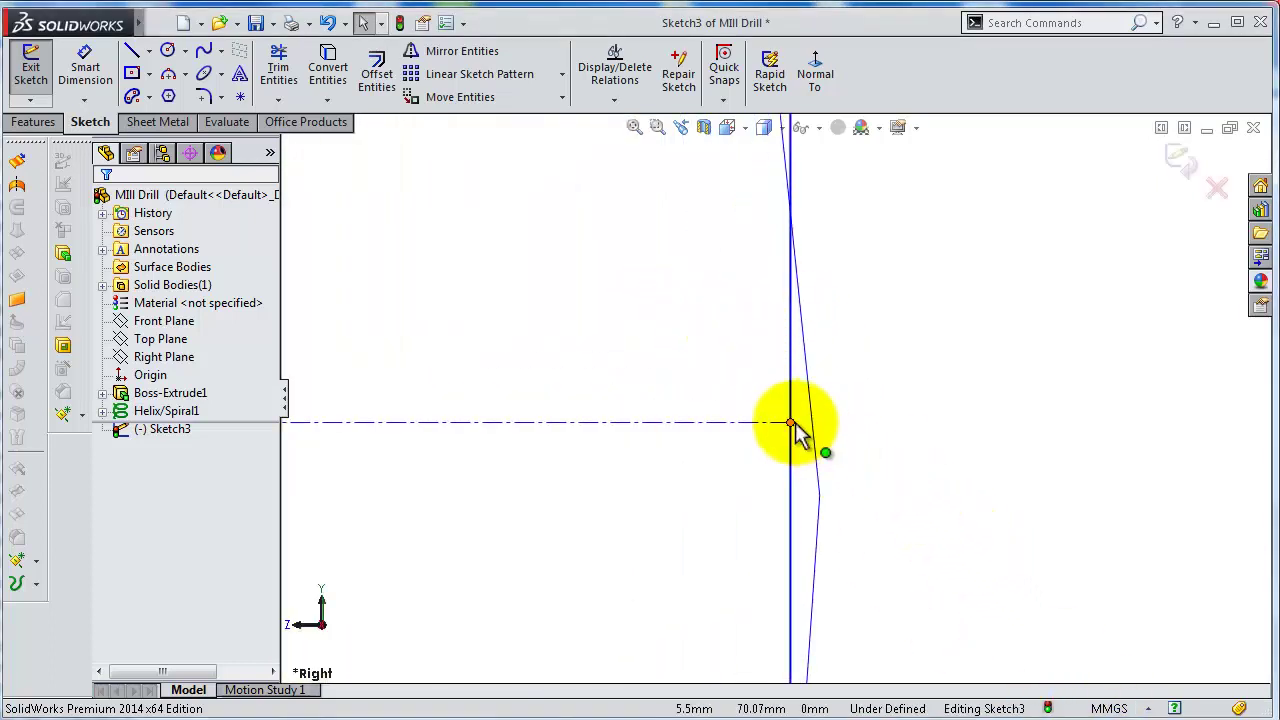
scroll(790, 422, "up", 1)
scroll(846, 423, "up", 2)
scroll(820, 380, "up", 2)
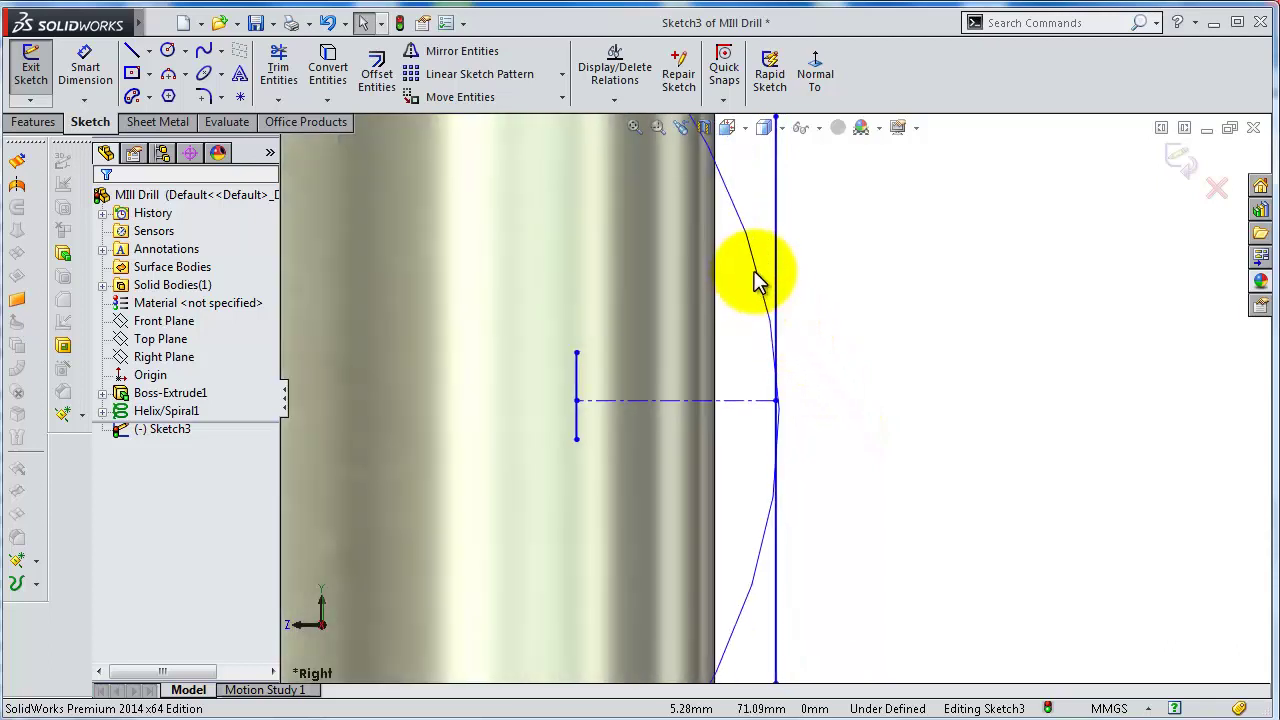
scroll(737, 386, "down", 2)
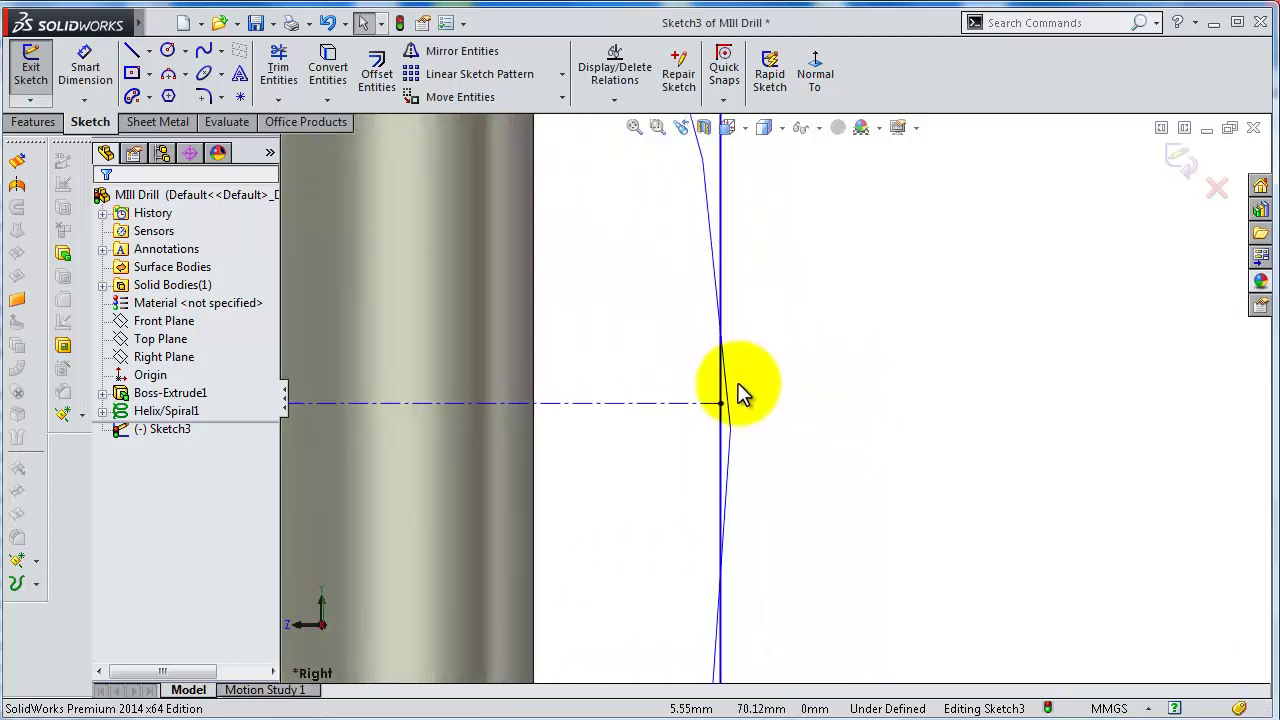
scroll(723, 409, "down", 2)
left_click(704, 452)
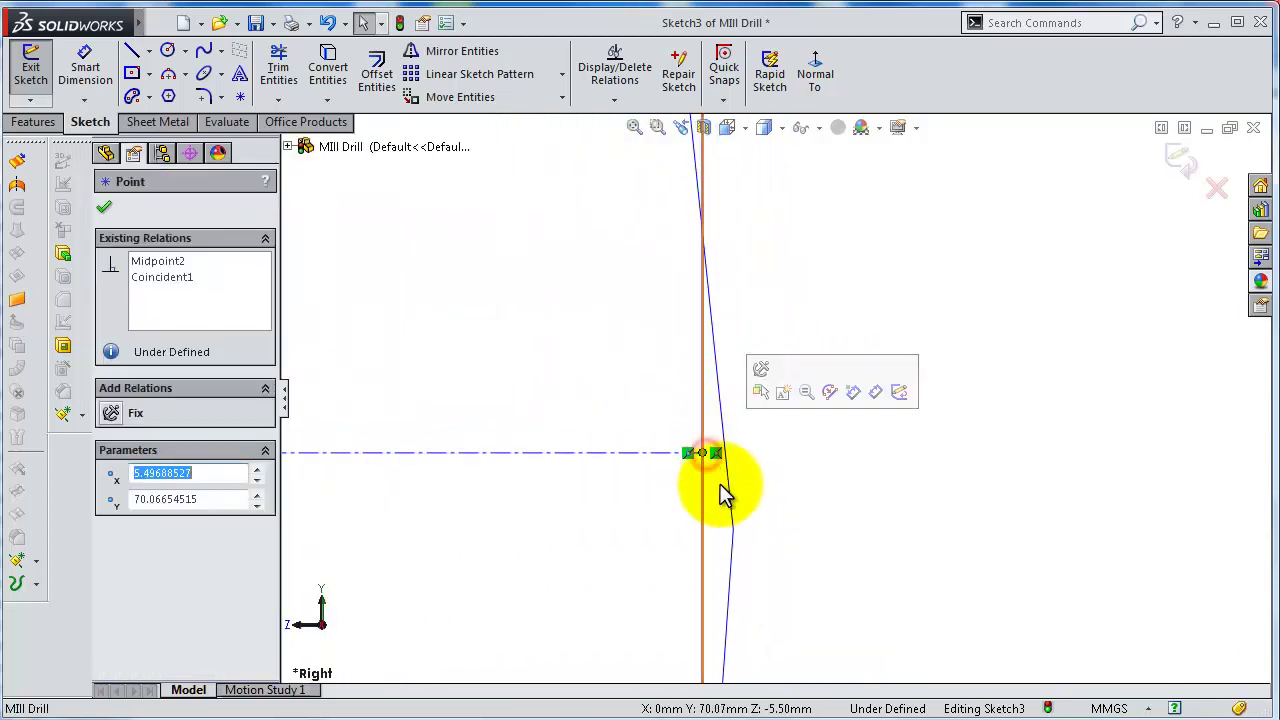
left_click(736, 500, "ctrl")
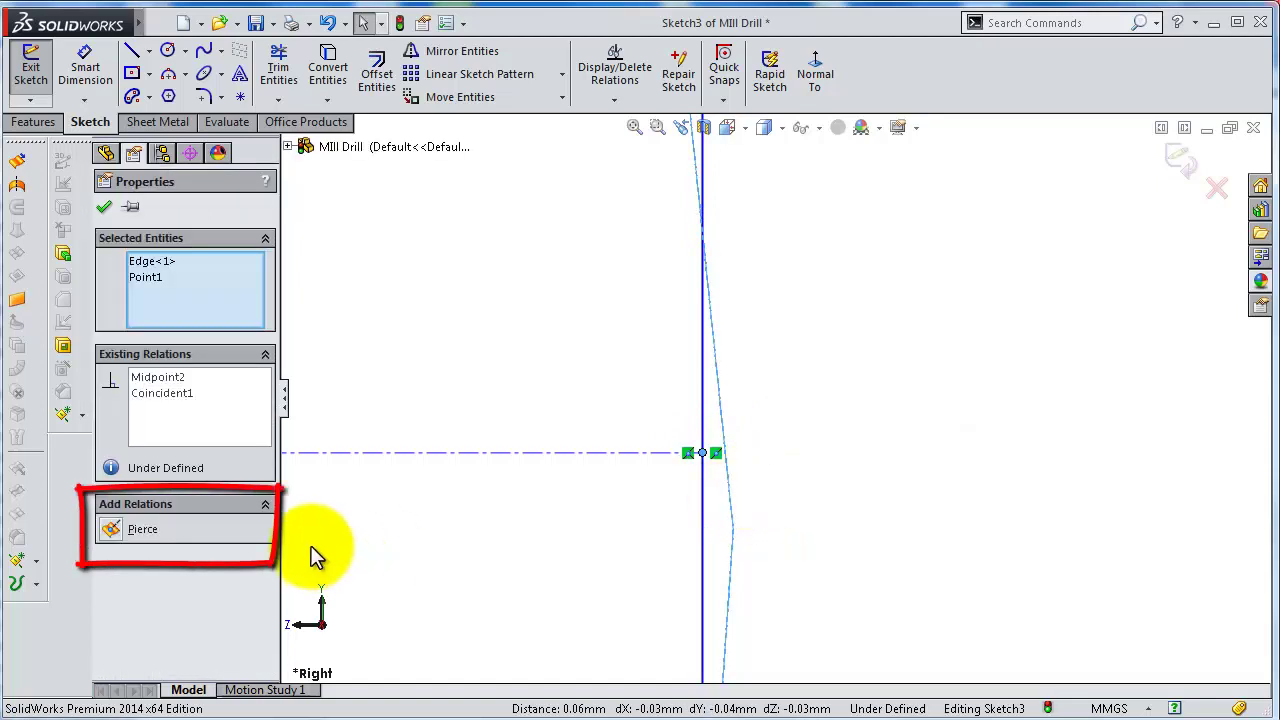
left_click(129, 531)
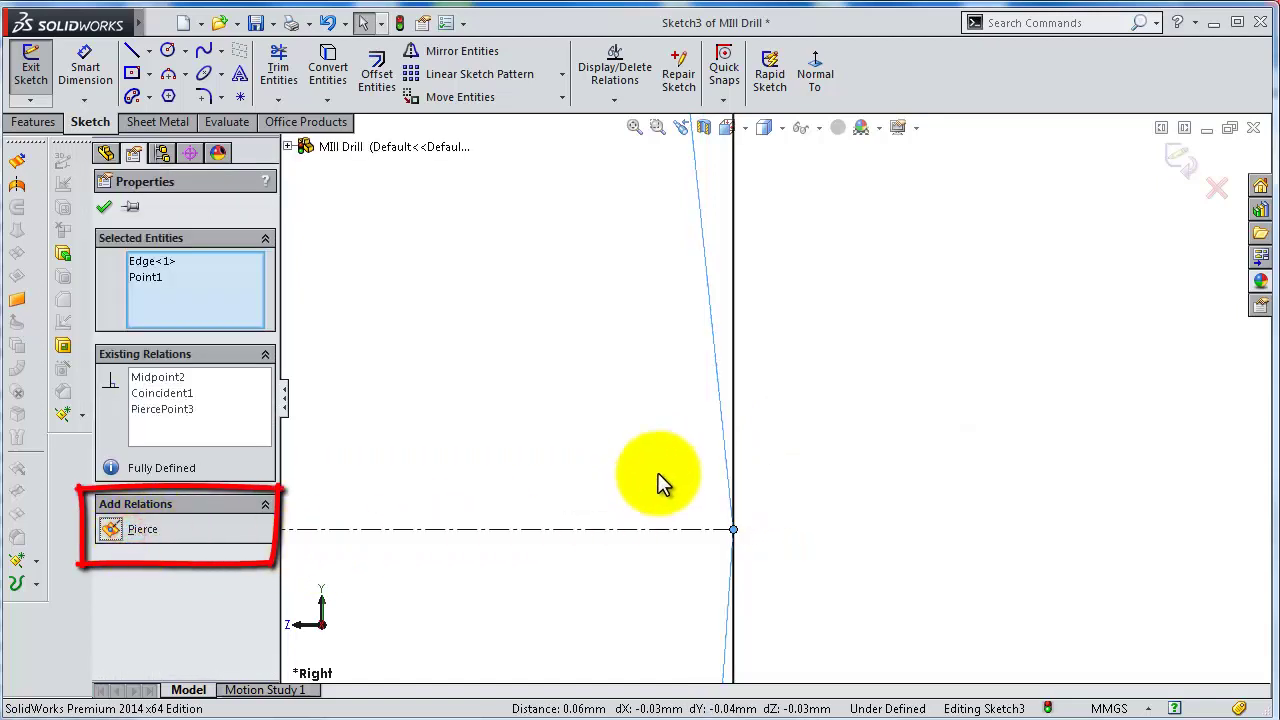
scroll(710, 490, "up", 2)
scroll(700, 495, "up", 5)
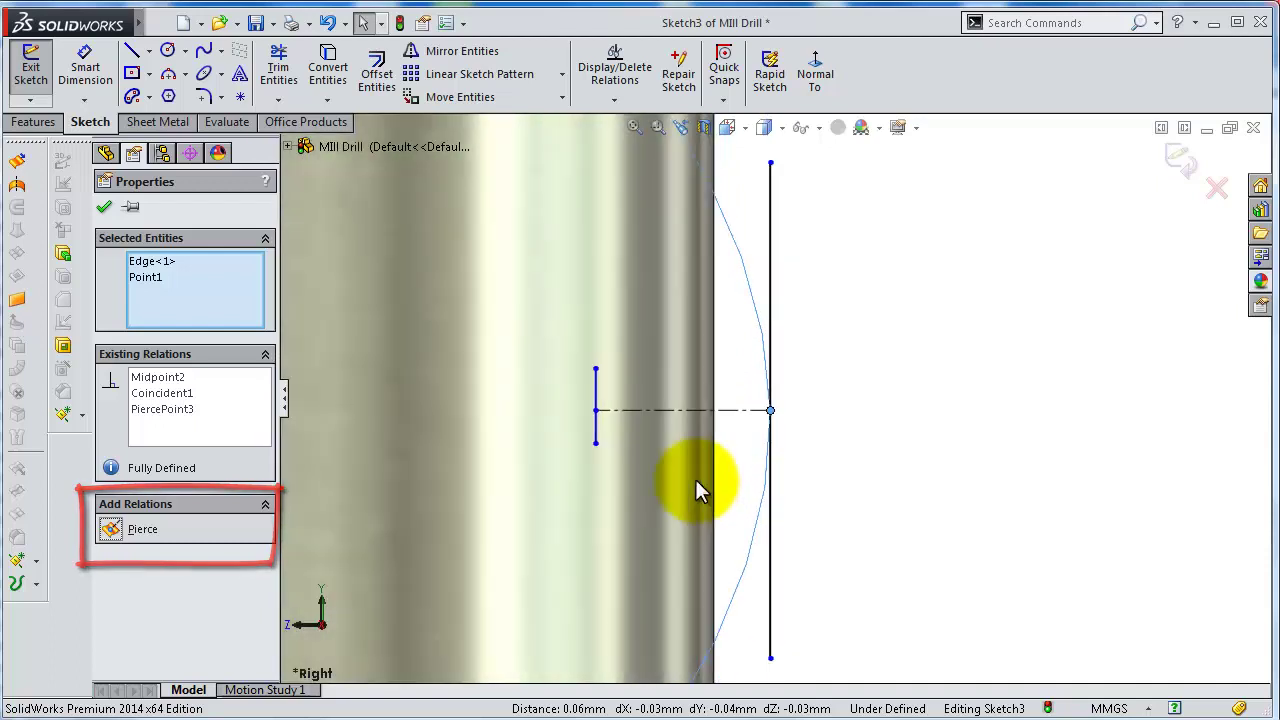
Dimension the long vertical line to 7 mm and the short line to 0.75 mm
key("s")
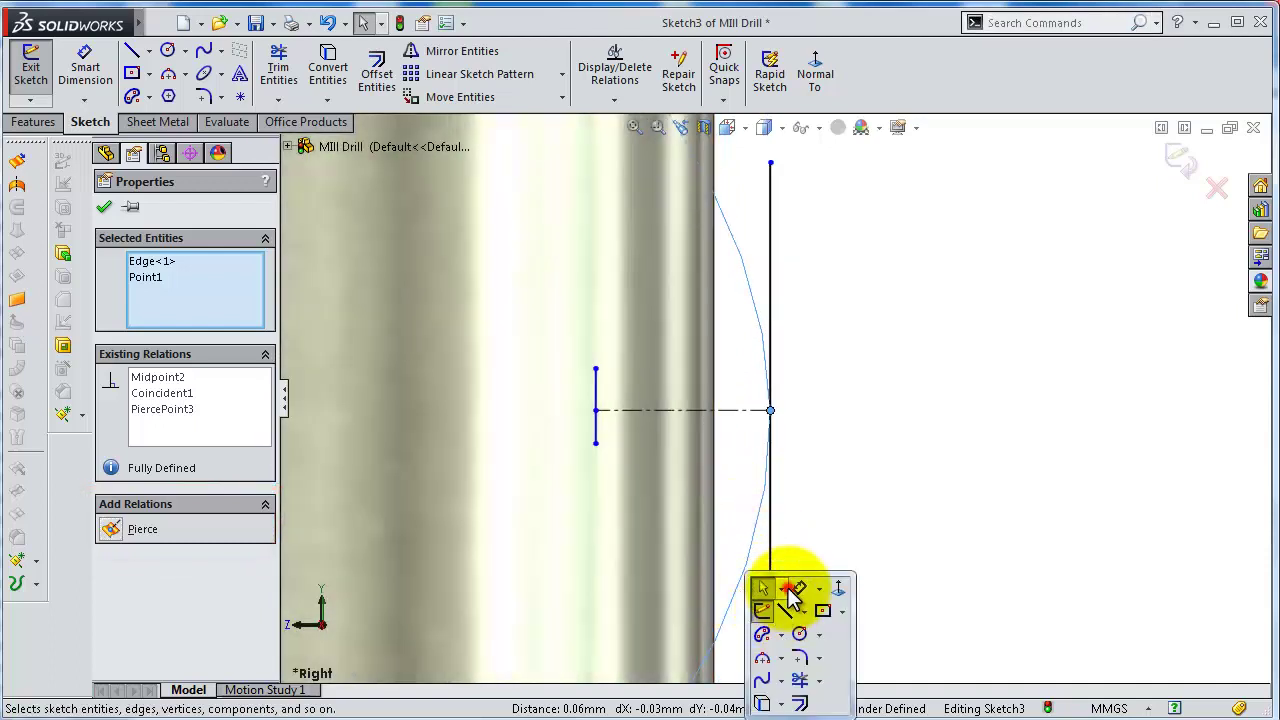
left_click(782, 589)
left_click(730, 545)
left_click(757, 572)
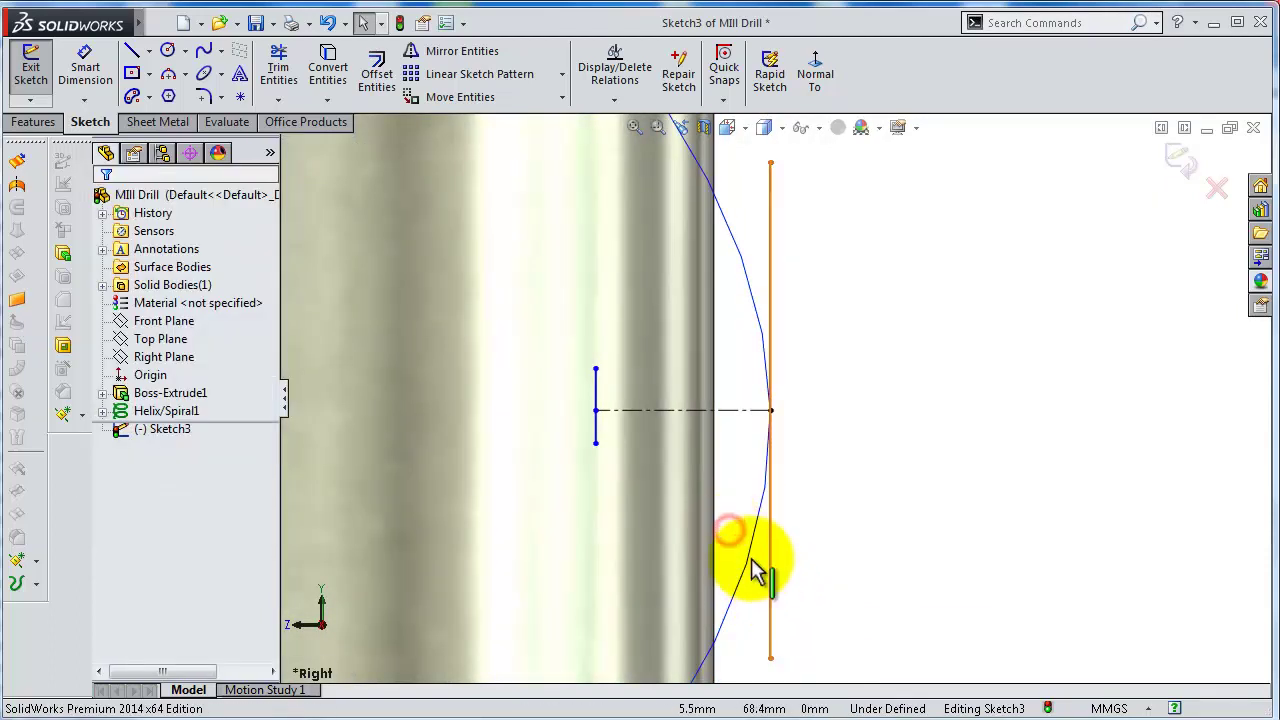
key("s")
left_click(871, 508)
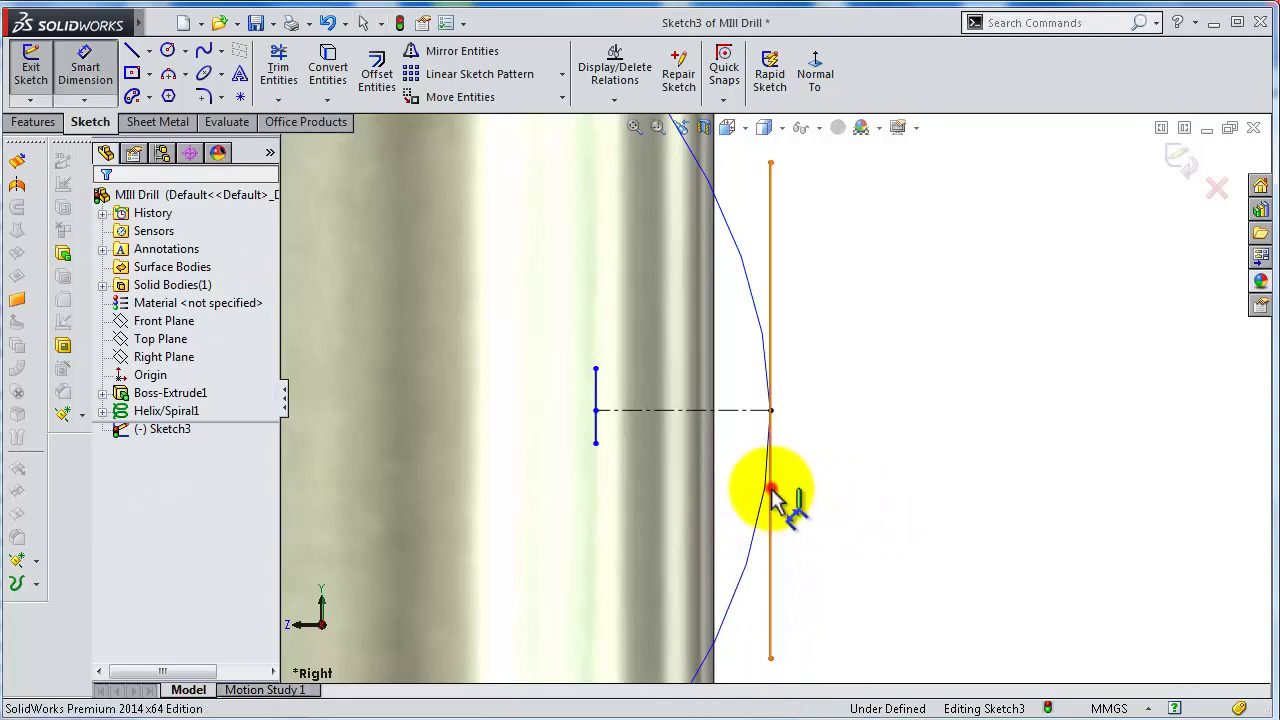
left_click(772, 490)
left_click(858, 492)
type("7")
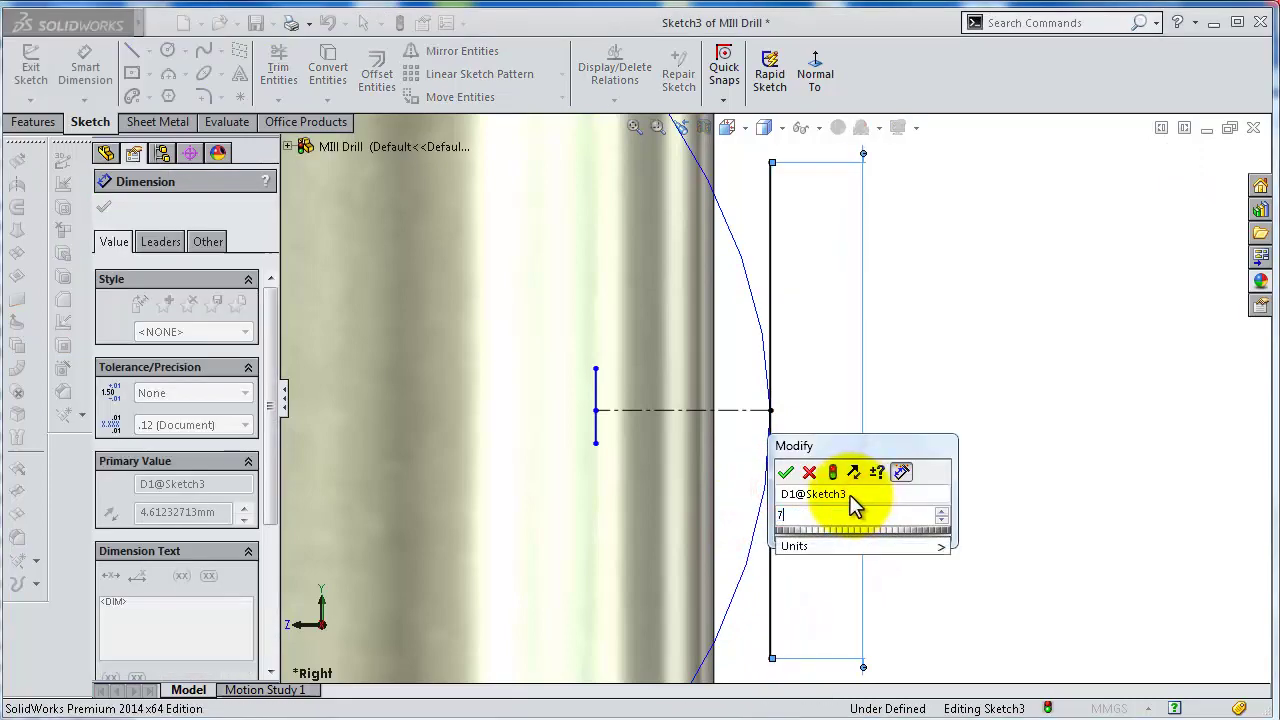
key("Return")
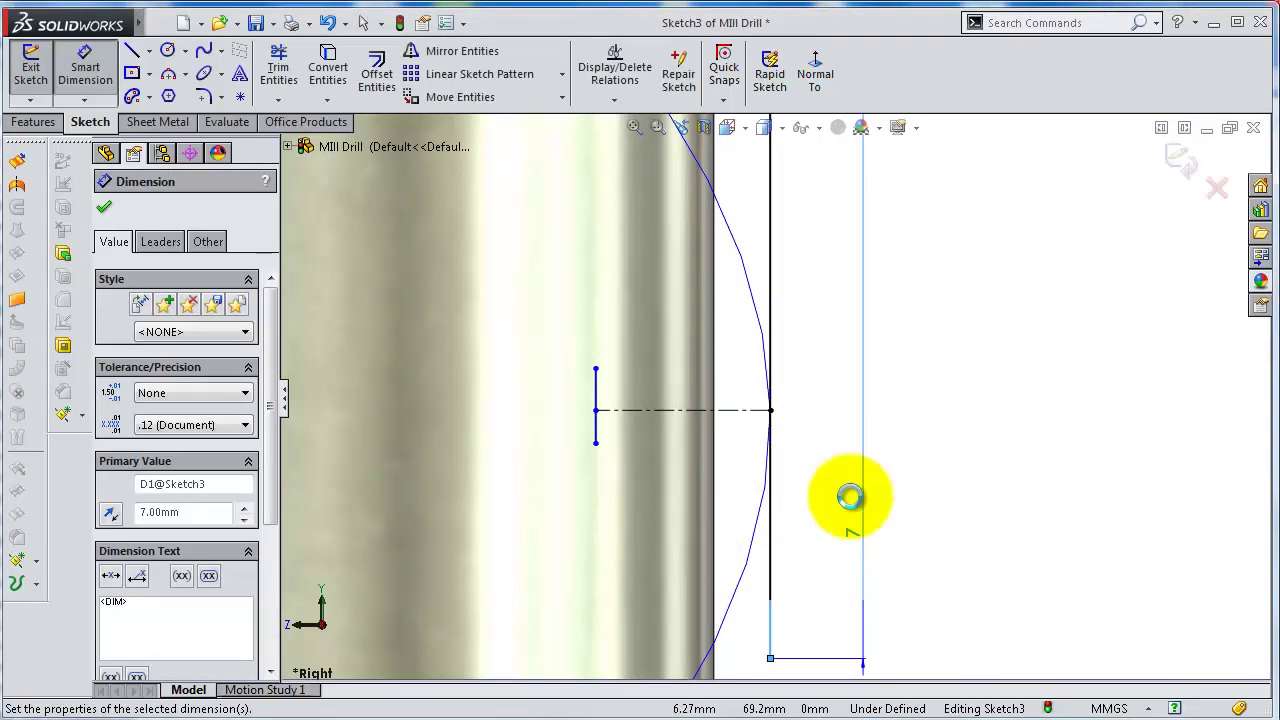
left_click(597, 400)
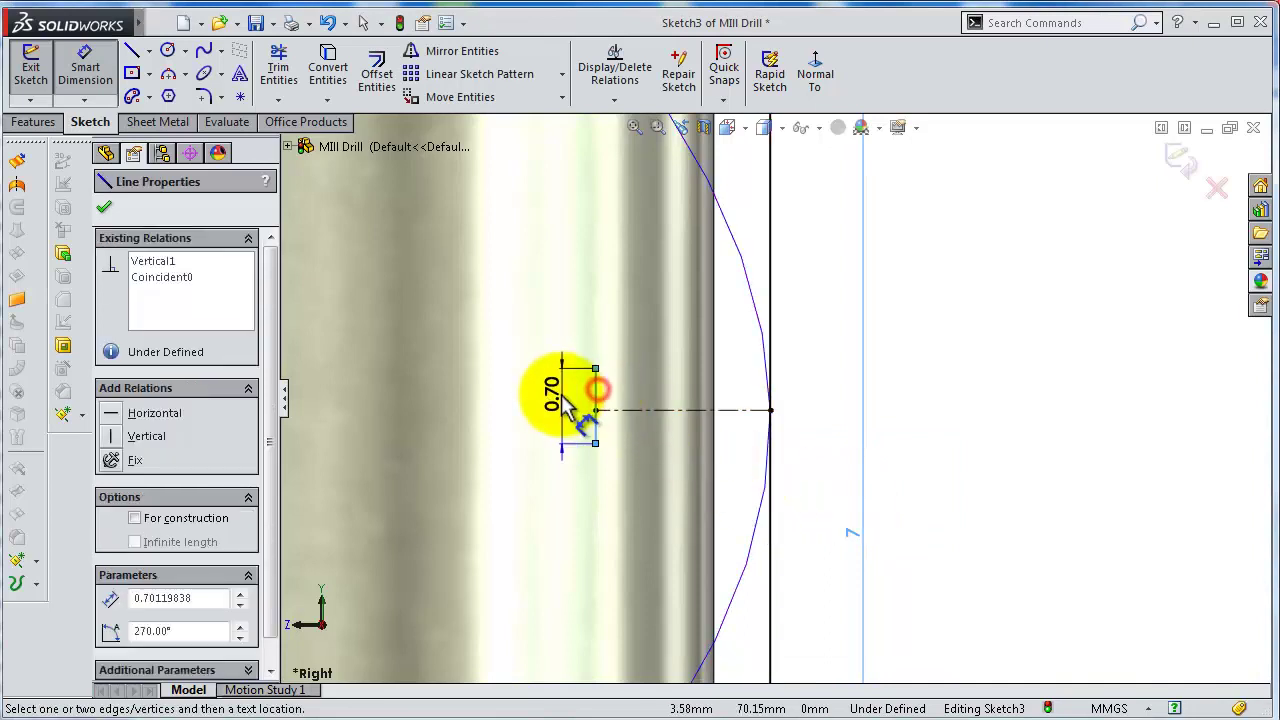
left_click(563, 396)
type("0.75")
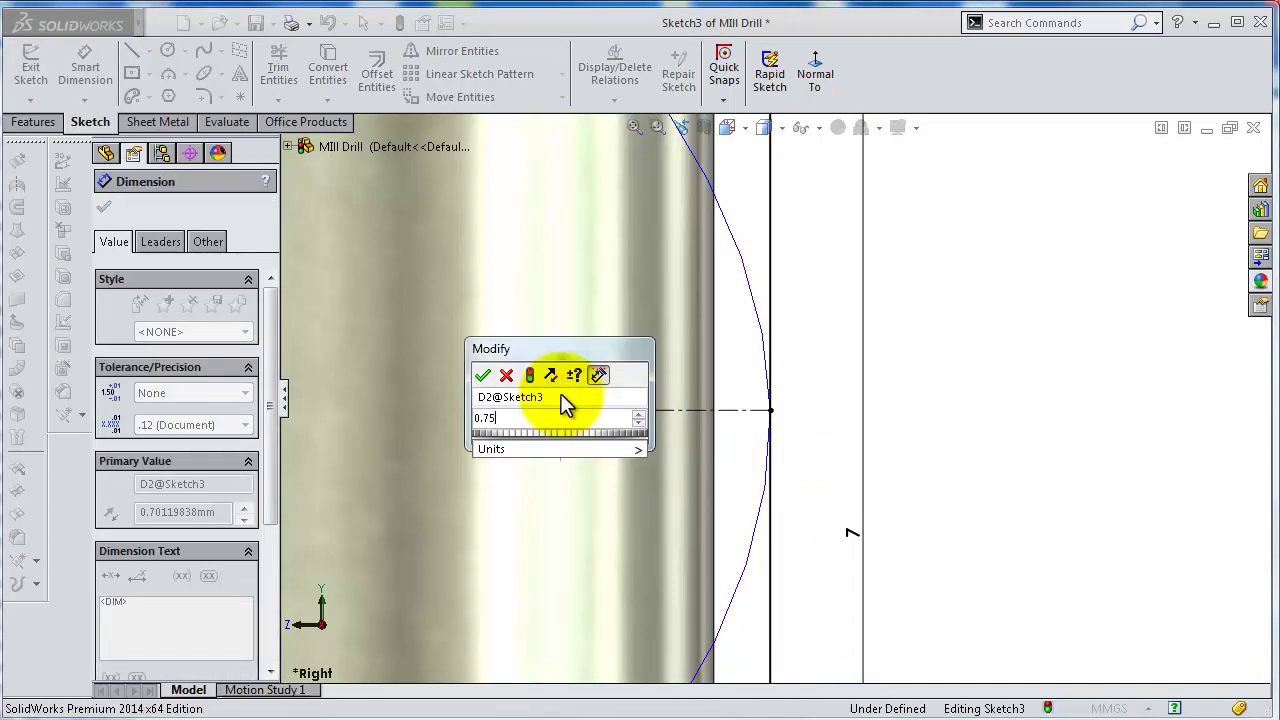
key("Return")
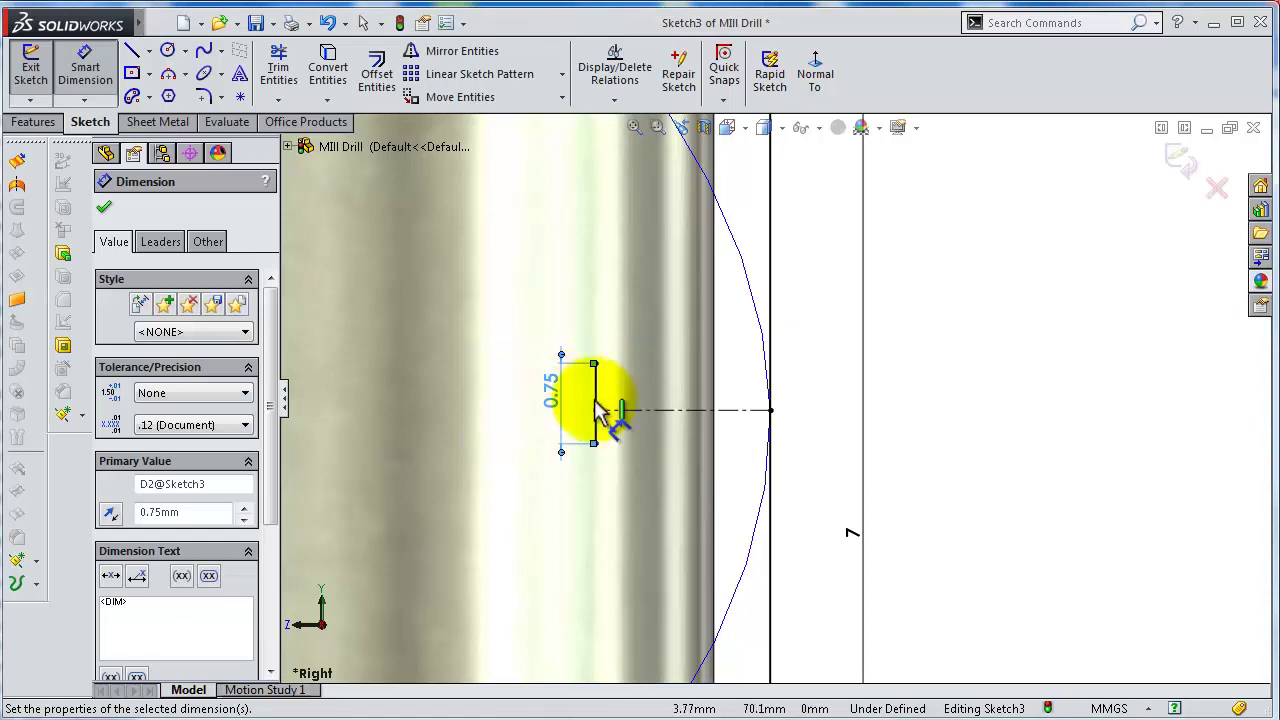
key("Escape")
Centre the short line on the centreline's end with a Midpoint relation
scroll(610, 415, "down", 1)
scroll(612, 405, "down", 1)
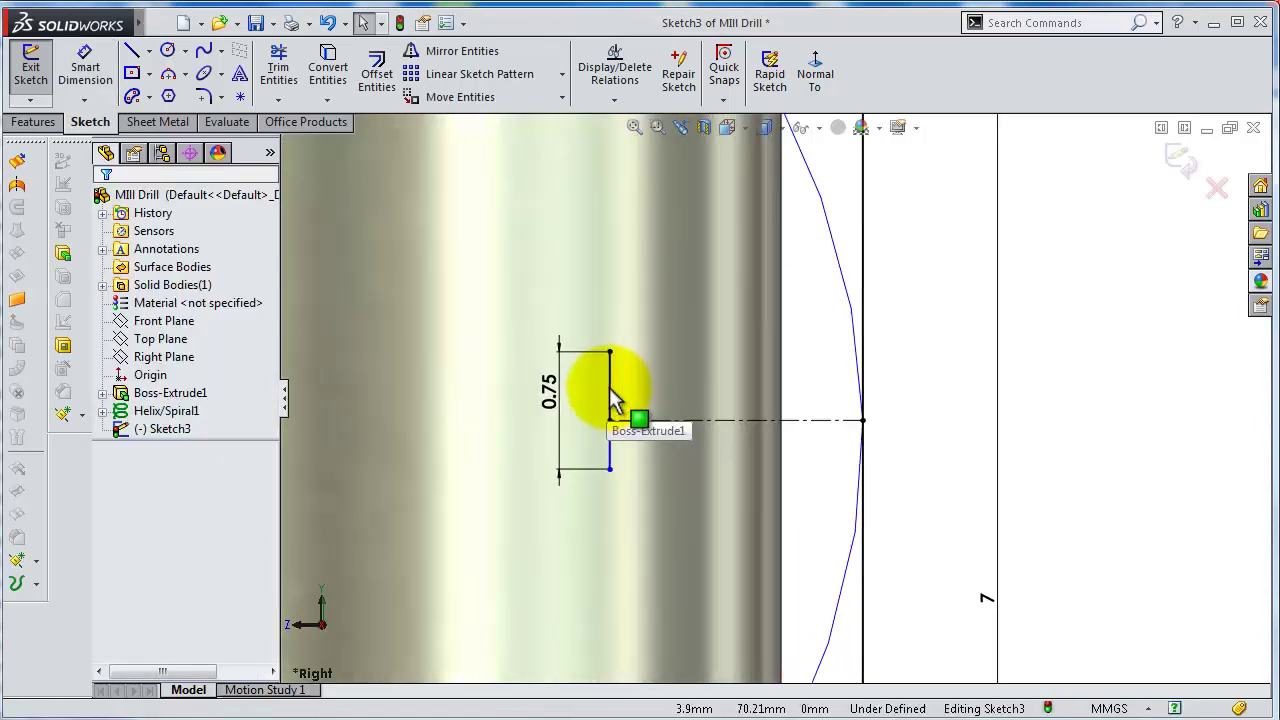
left_click(610, 396)
left_click(610, 420, "ctrl")
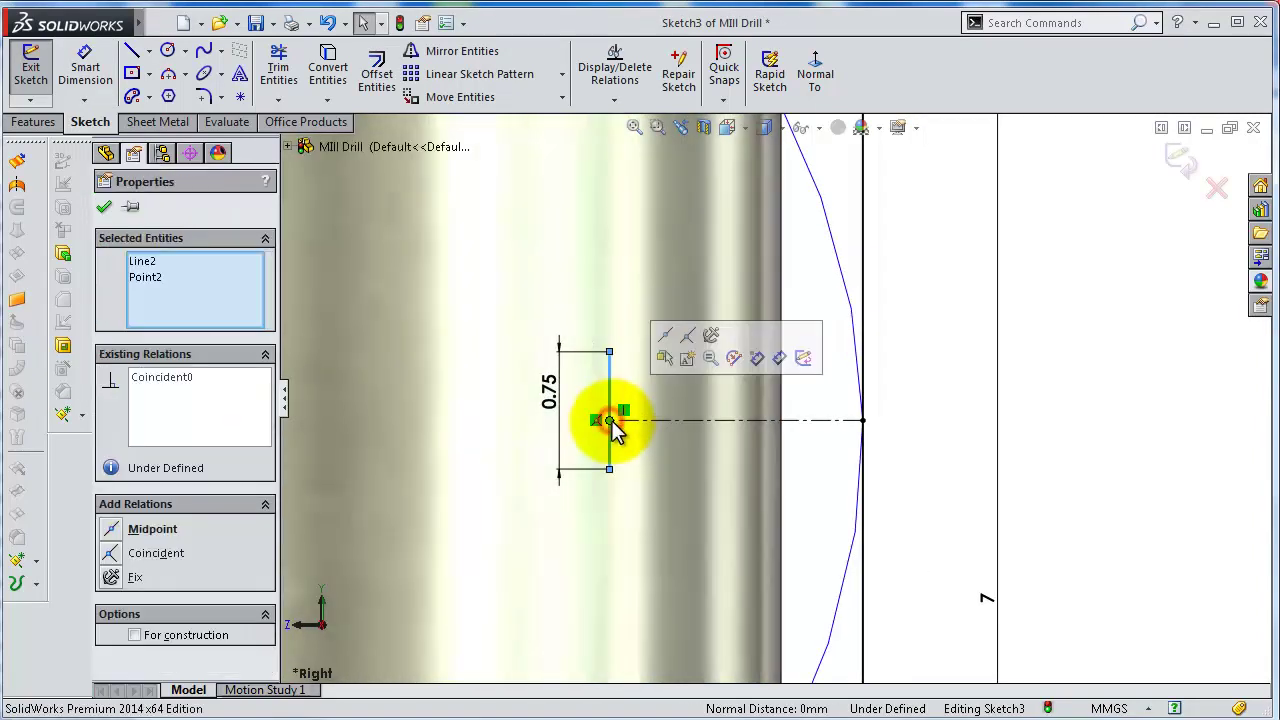
left_click(667, 340)
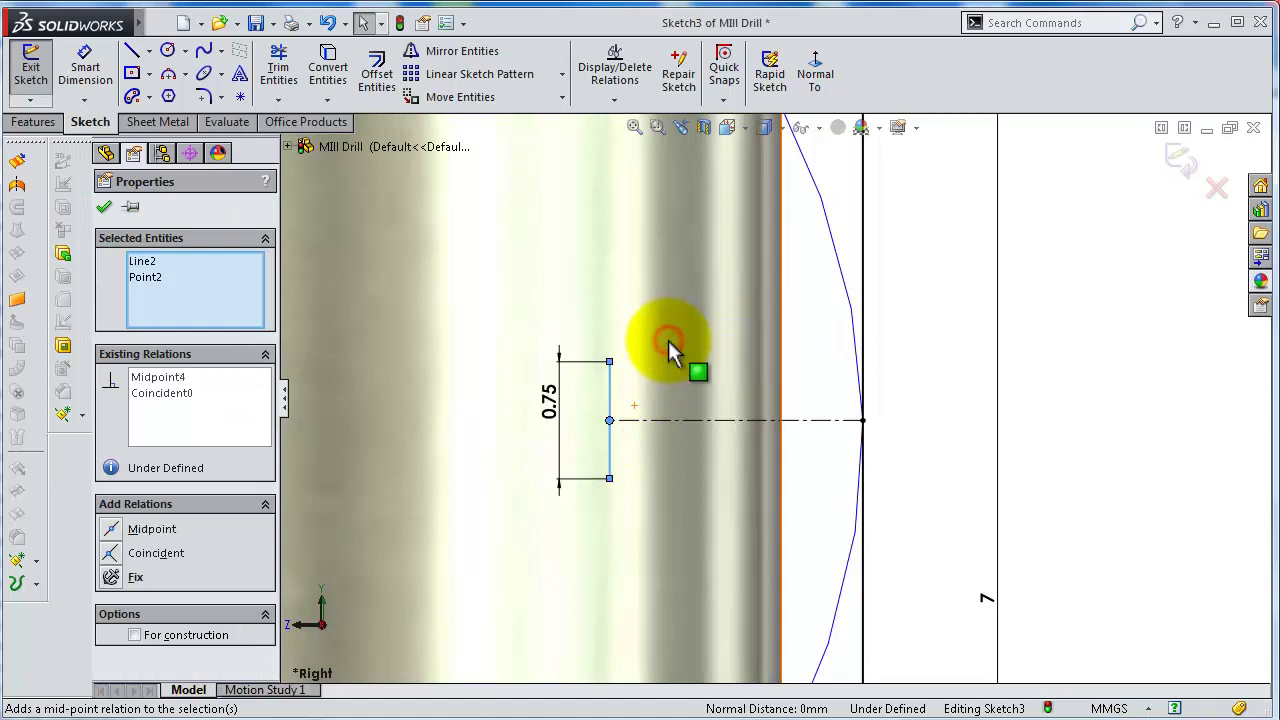
left_click(938, 372)
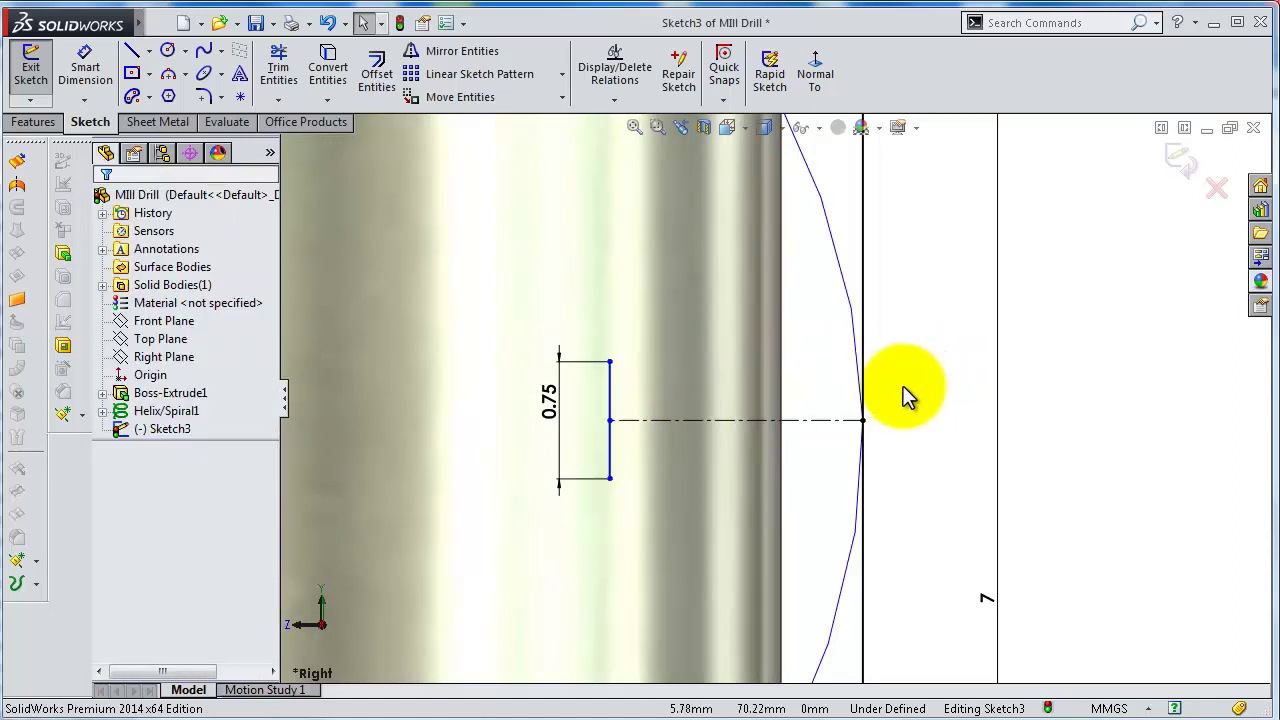
Dimension the centreline to 1.50 mm, fully defining the profile
scroll(903, 395, "up", 1)
scroll(903, 395, "up", 1)
scroll(903, 395, "up", 1)
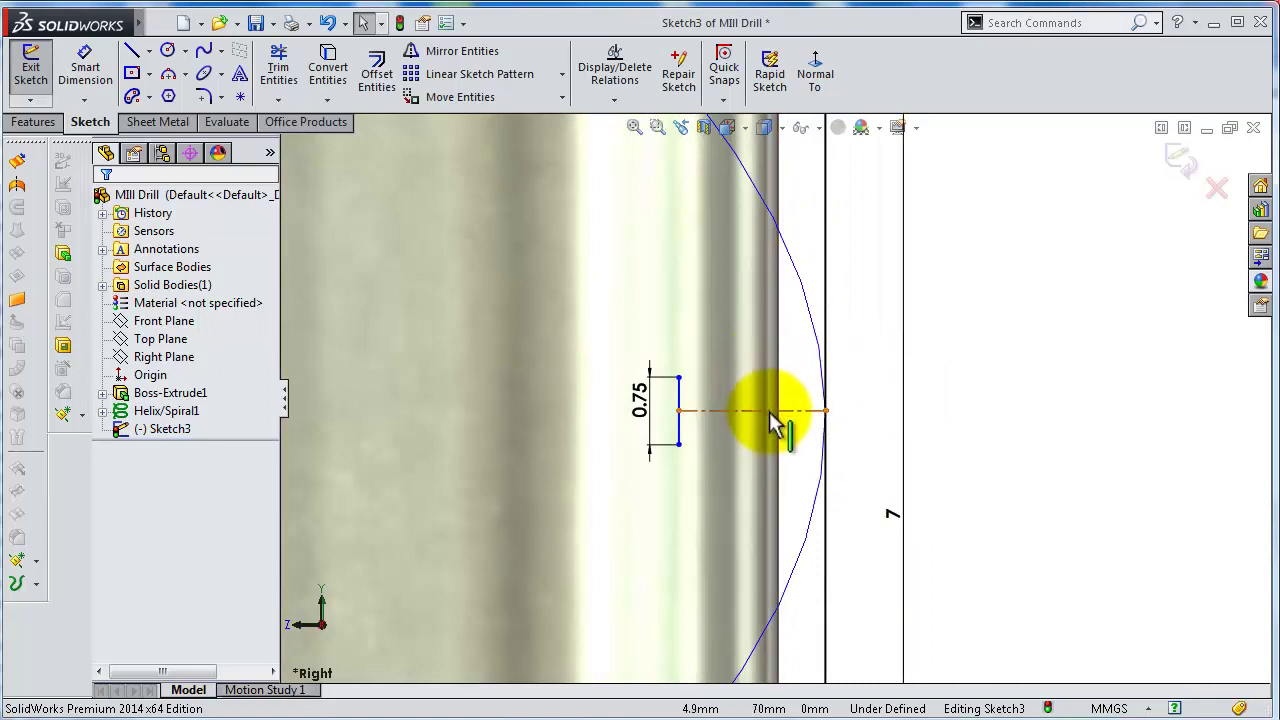
key("s")
left_click(829, 428)
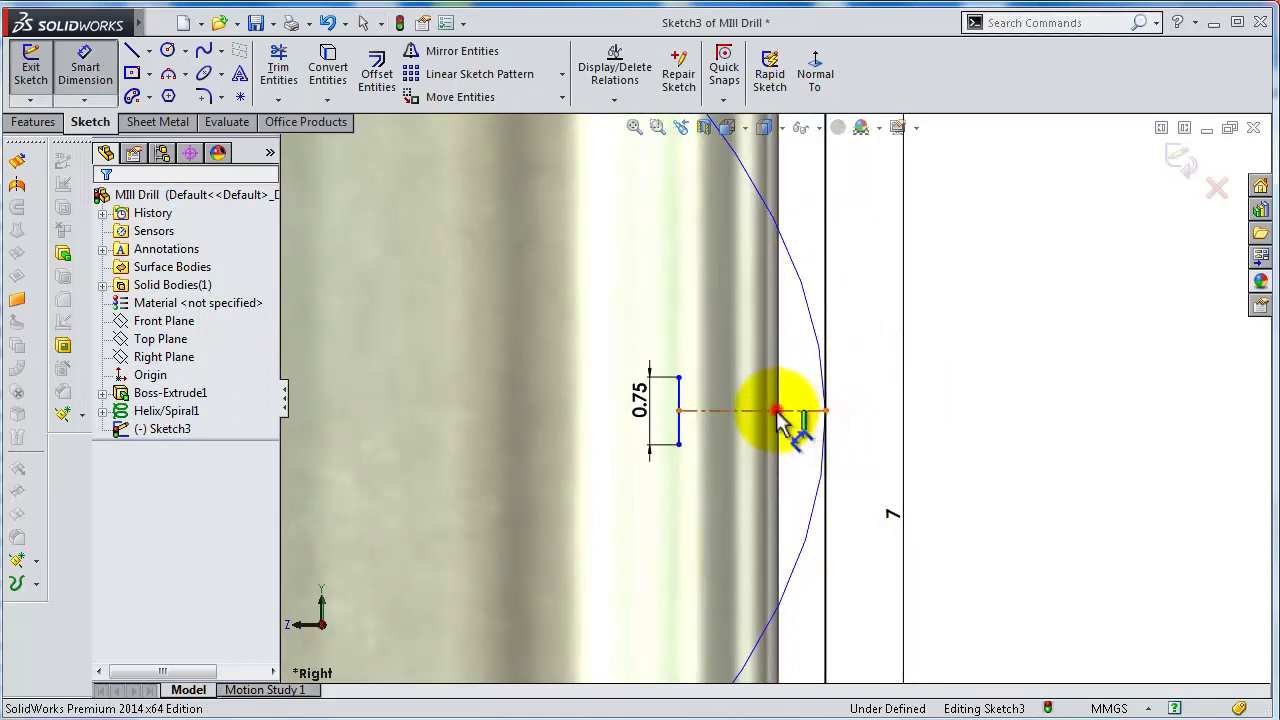
left_click(777, 411)
left_click(767, 440)
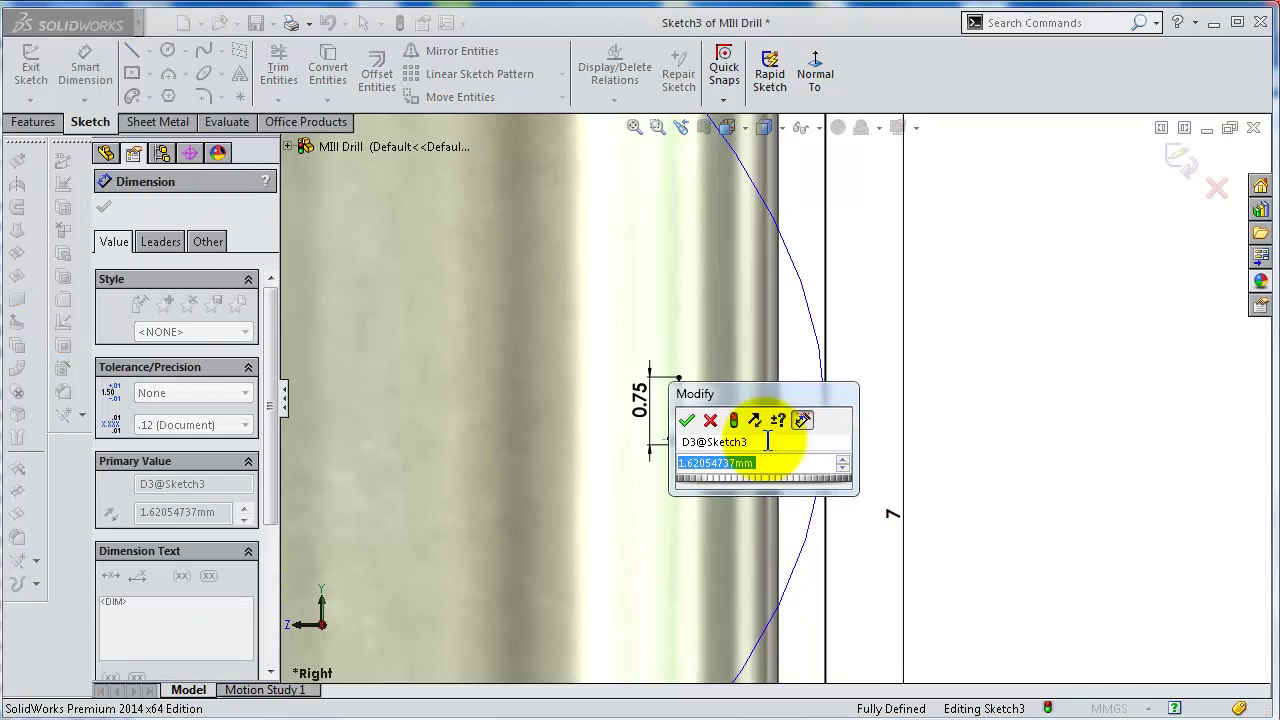
type("1.5")
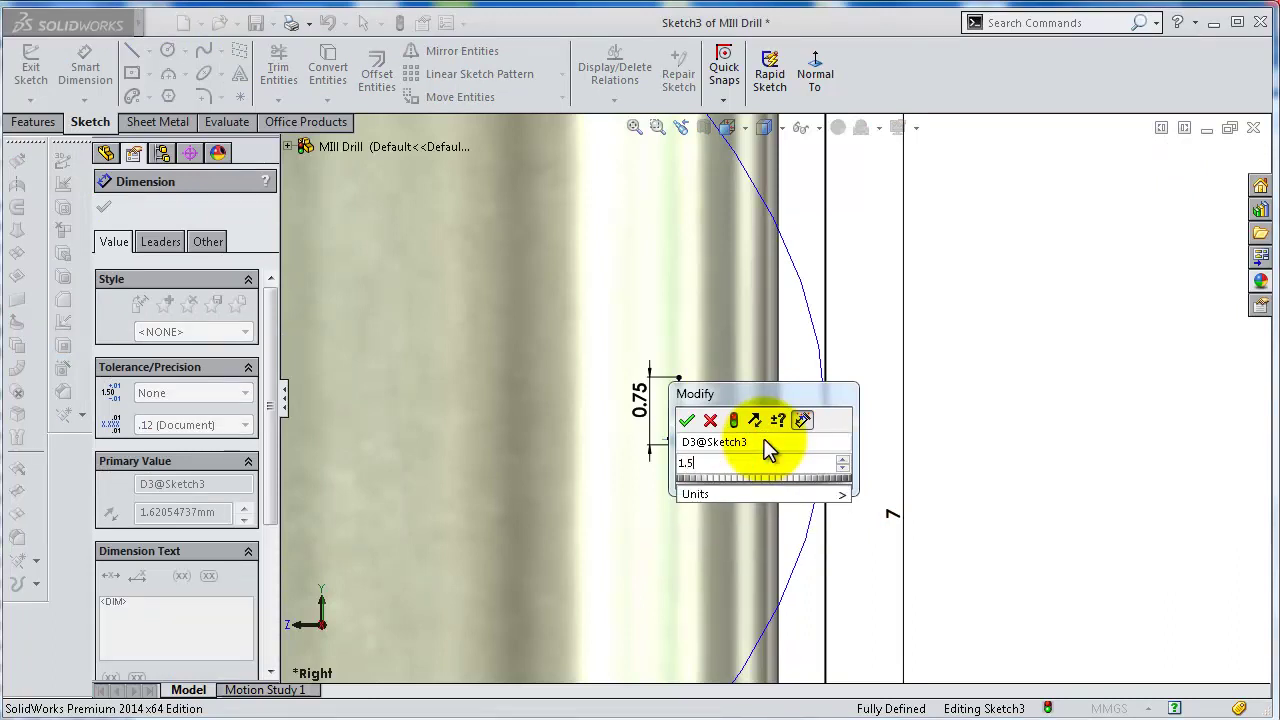
key("Return")
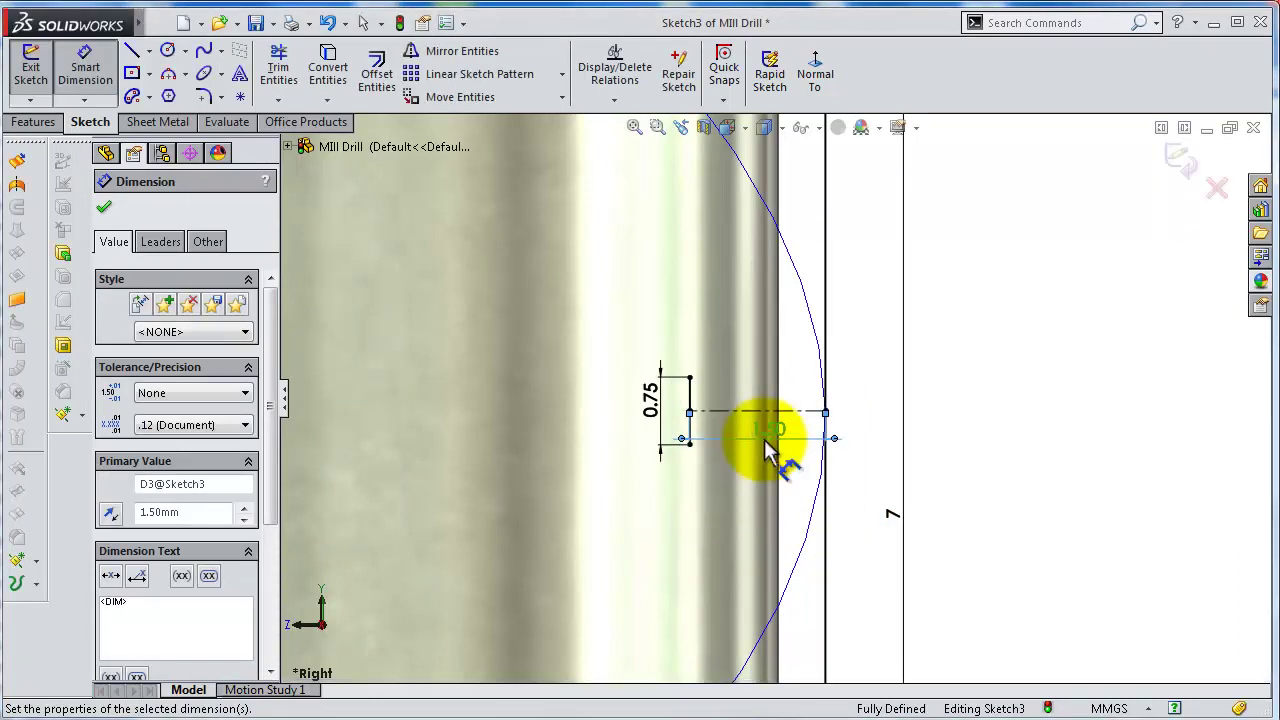
Draw two slanted lines joining the short and long lines' ends into a closed trapezoid
key("s")
left_click(806, 500)
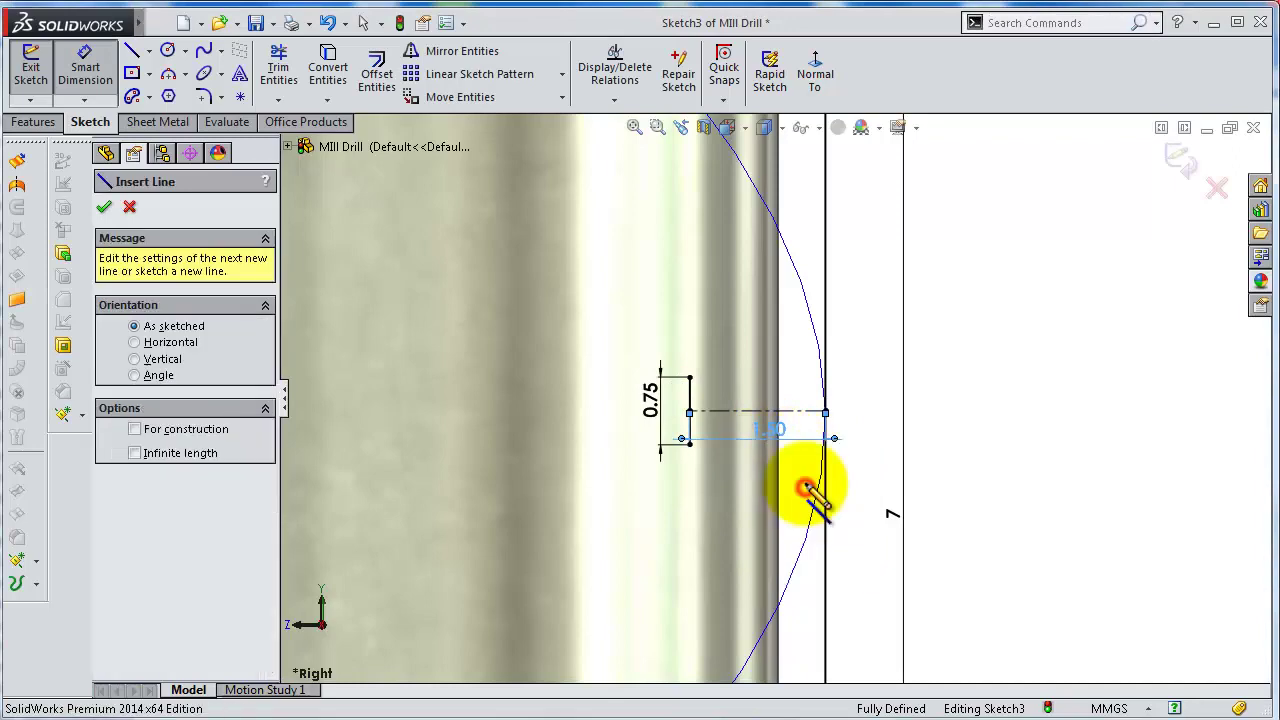
left_click(690, 378)
scroll(785, 285, "up", 3)
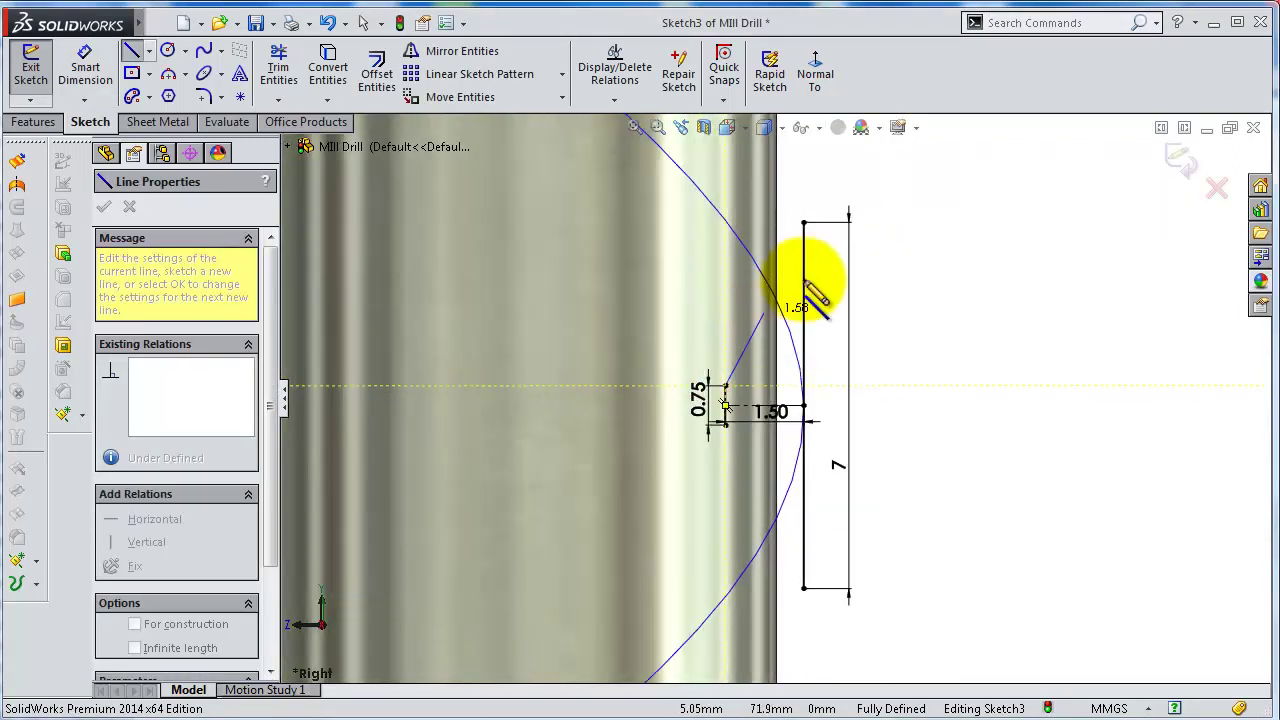
left_click(802, 219)
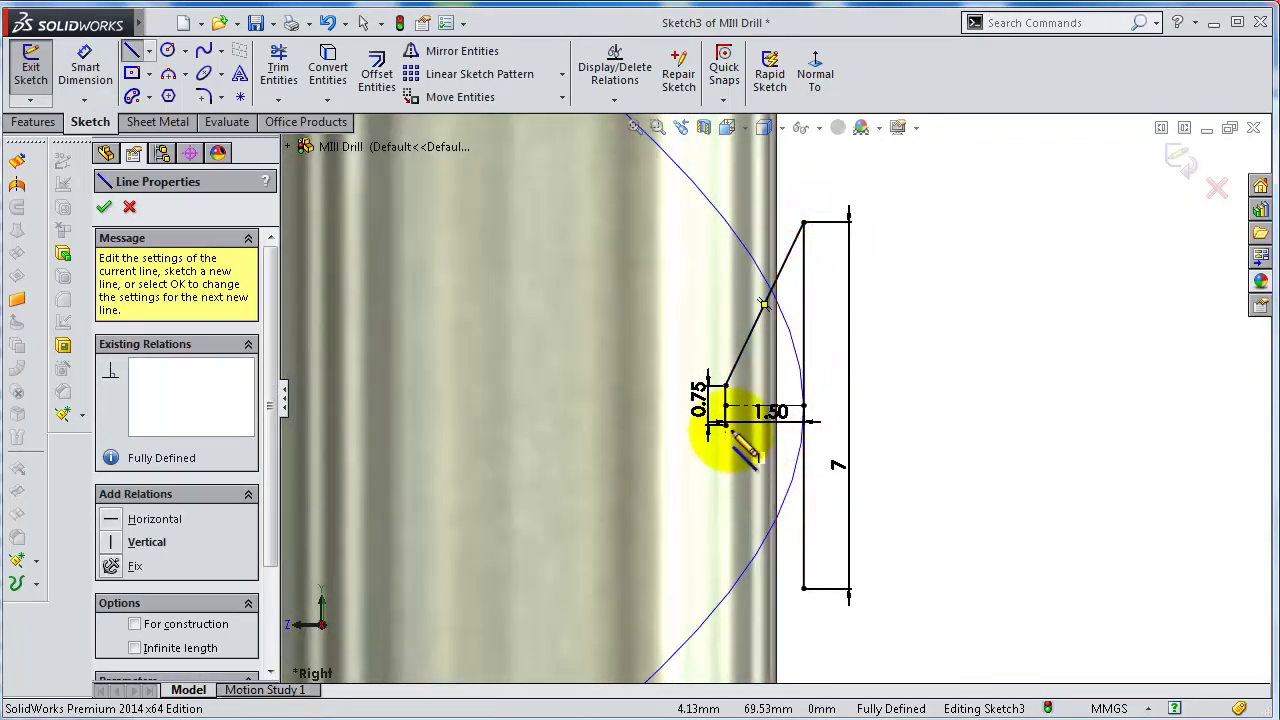
left_click(724, 425)
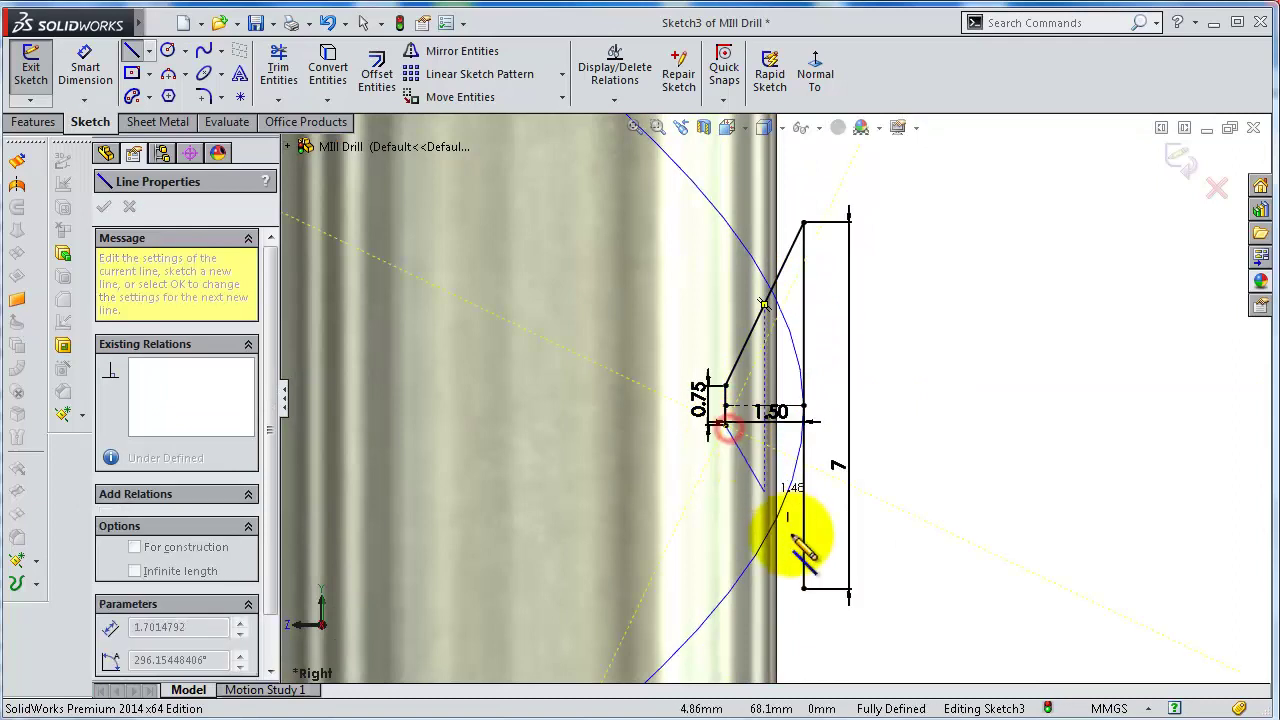
left_click(803, 588)
scroll(985, 475, "up", 1)
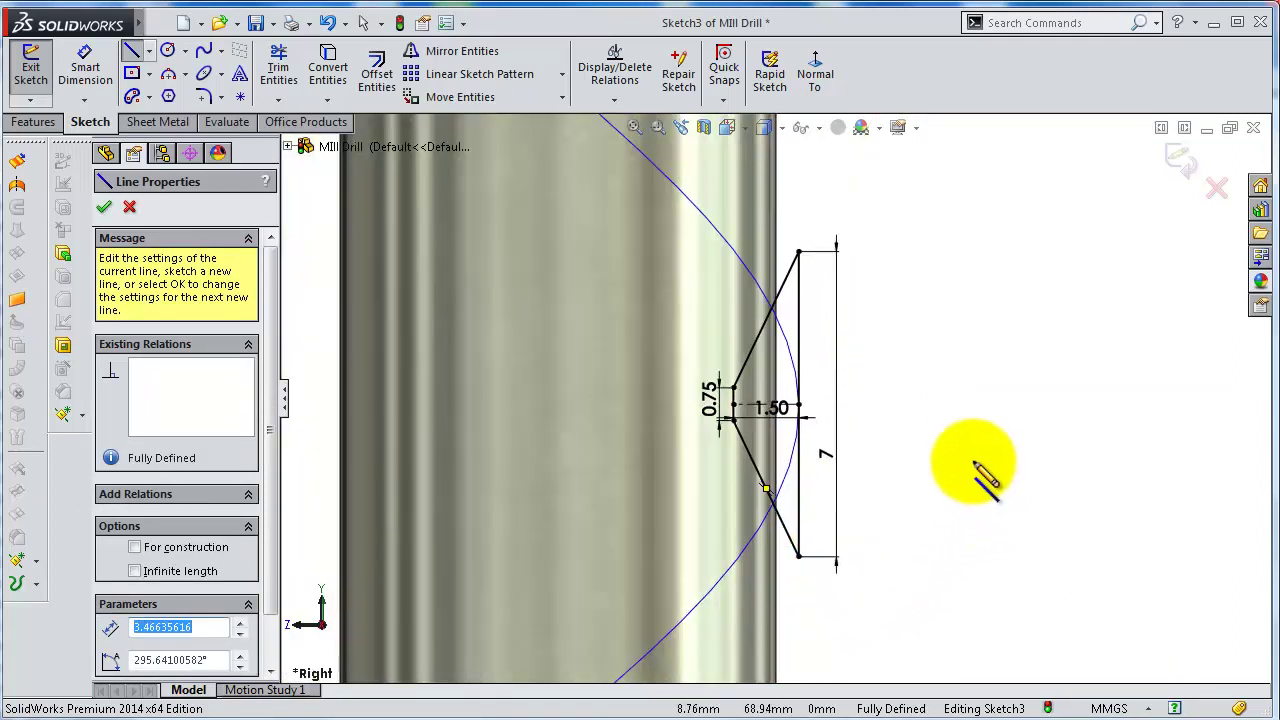
Exit Sketch3 and orbit the model to view the profile on the helix
left_click(1182, 165)
key("z")
key("z")
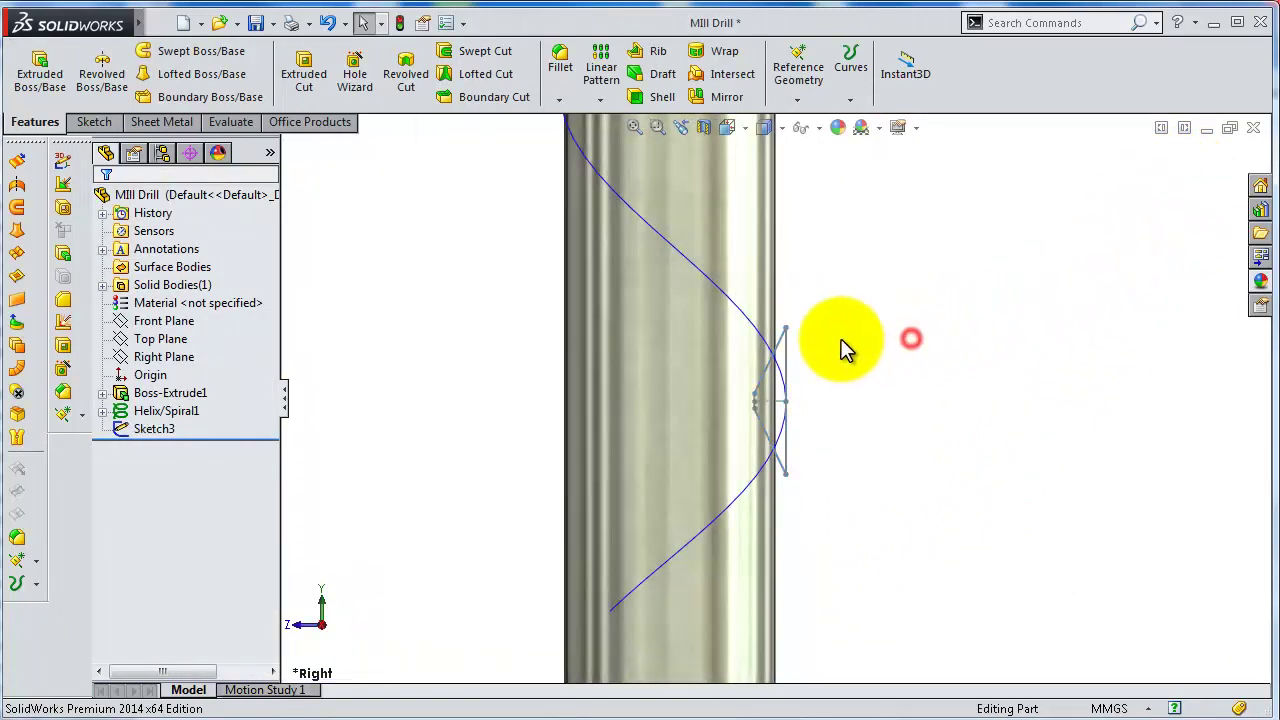
middle_click_drag(840, 345, 776, 368)
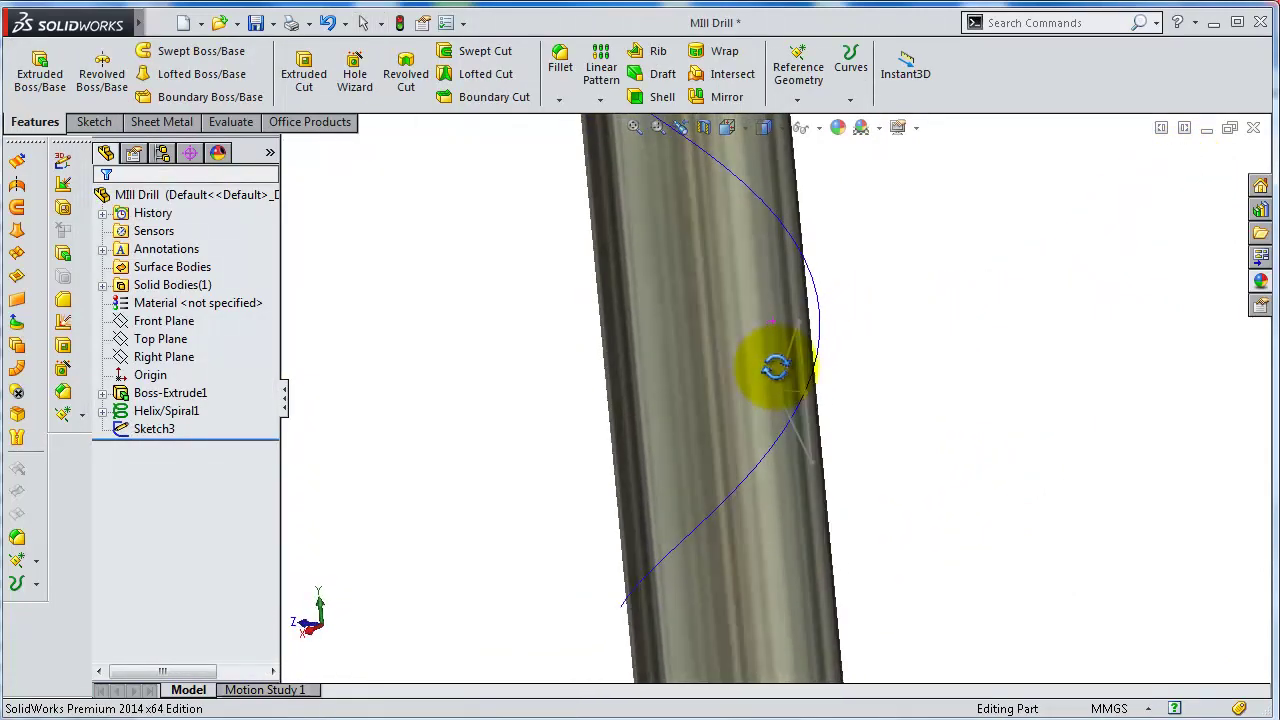
scroll(806, 286, "up", 5)
middle_click_drag(777, 257, 805, 281)
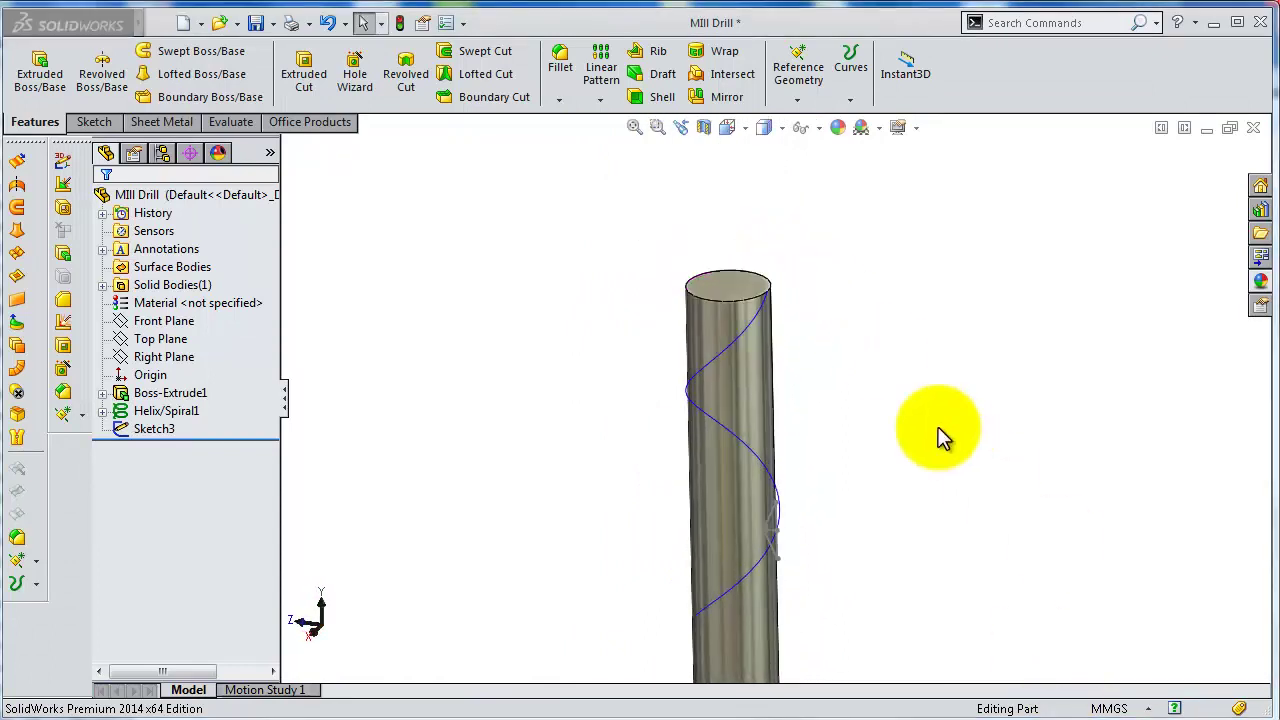
middle_click_drag(870, 405, 882, 394)
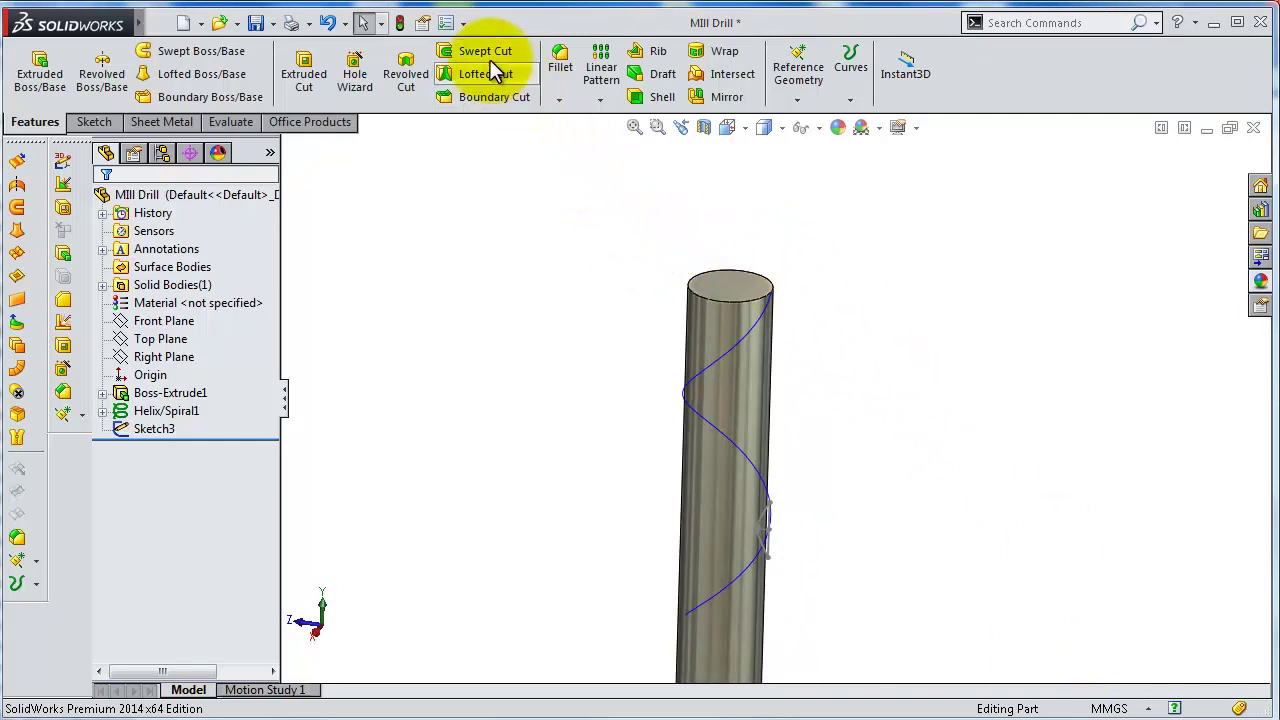
Sweep-cut the Sketch3 flute profile along the helix to create Cut-Sweep1
scroll(780, 565, "down", 2)
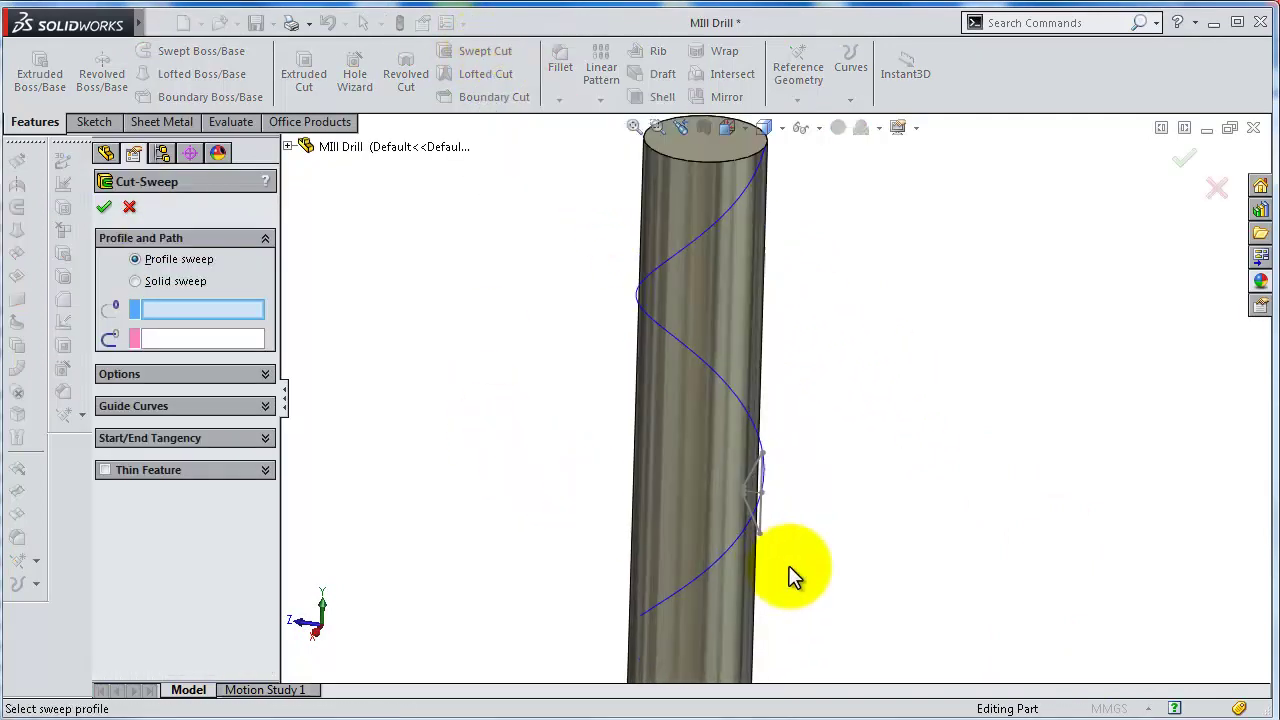
left_click(762, 508)
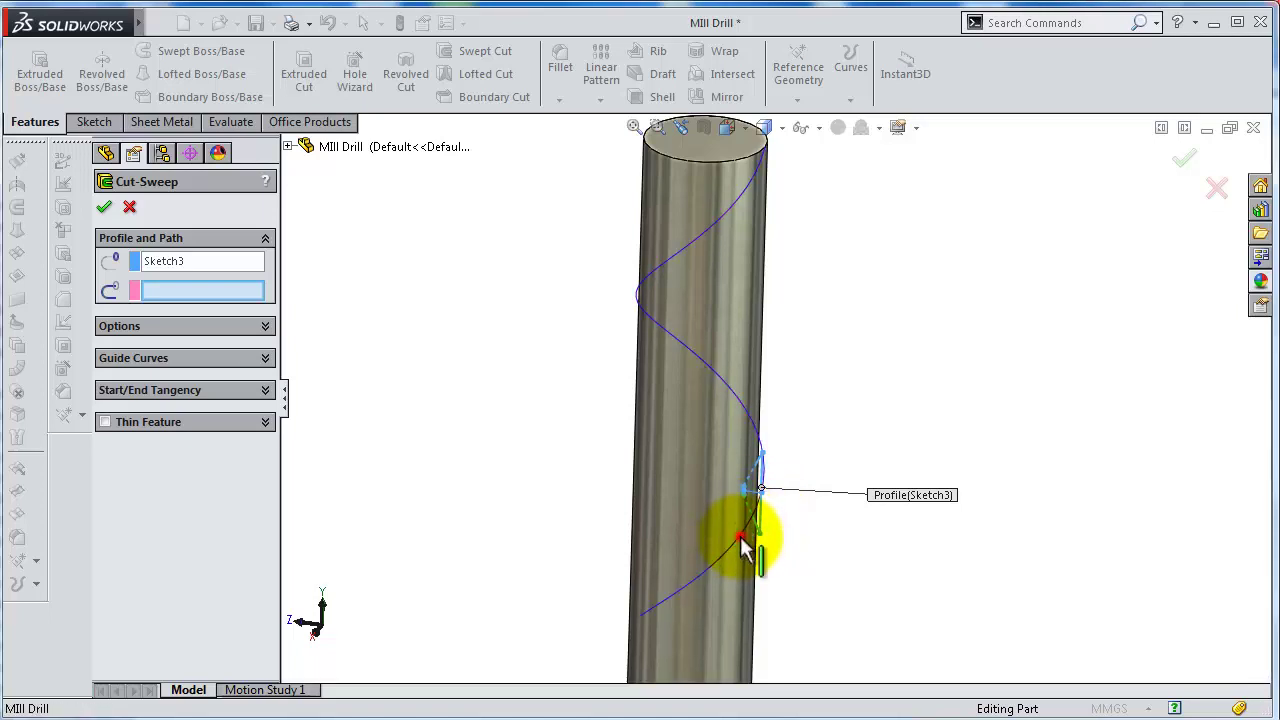
left_click(741, 546)
key("Return")
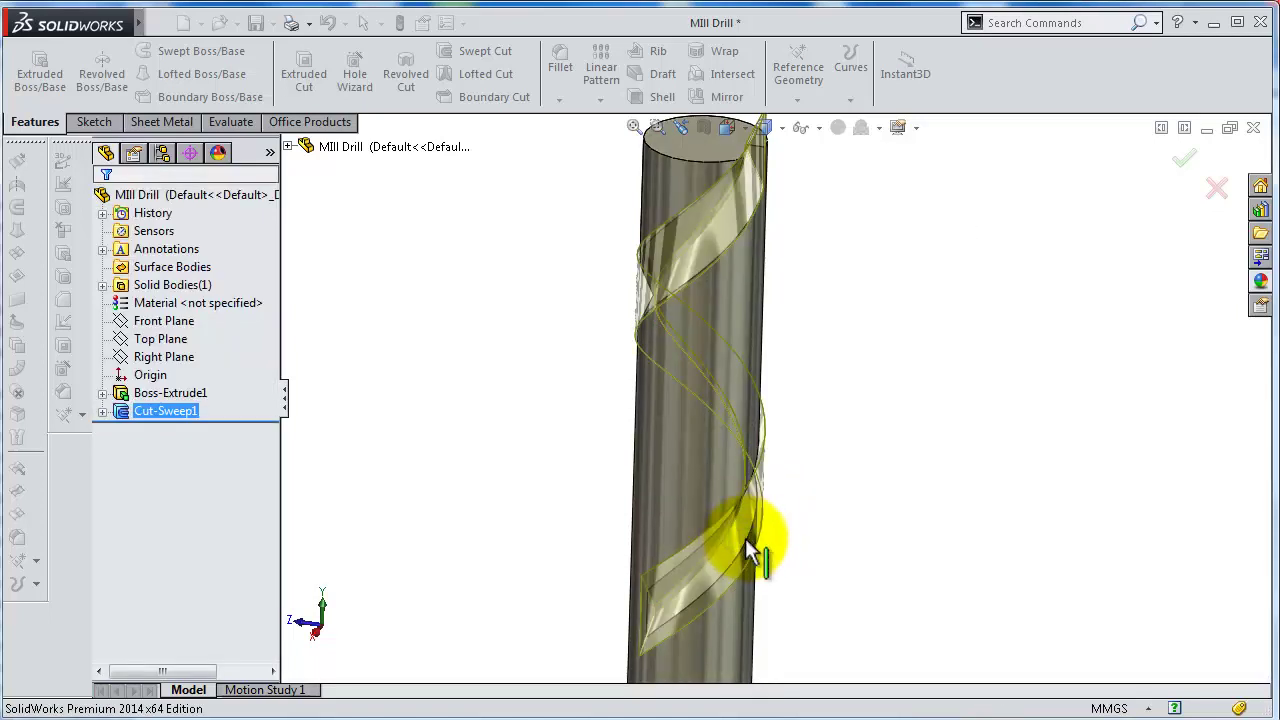
mouse_move(766, 534)
middle_mouse_down()
mouse_move(874, 466)
mouse_move(674, 429)
mouse_move(760, 434)
mouse_move(957, 380)
mouse_move(777, 460)
mouse_move(856, 488)
middle_mouse_up()
scroll(777, 460, "up", 3)
Circular-pattern the flute cut 4 times around the cylinder face as a geometry pattern
left_click(591, 99)
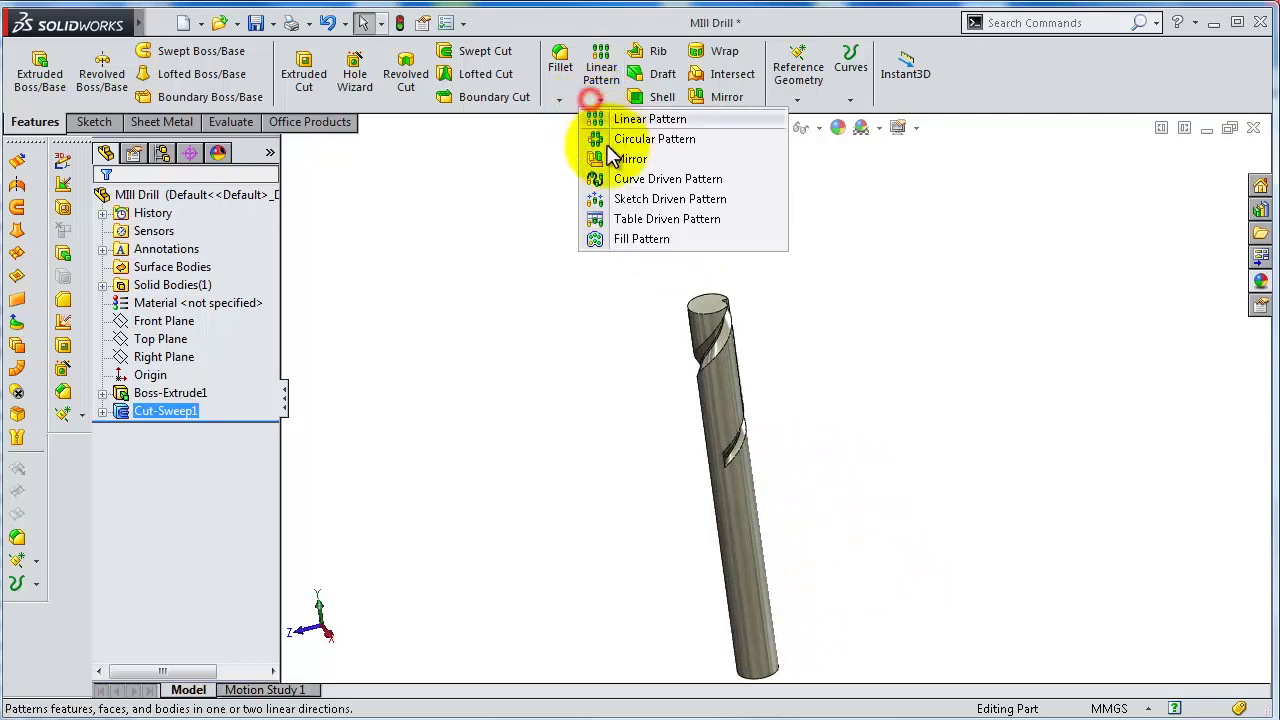
left_click(614, 145)
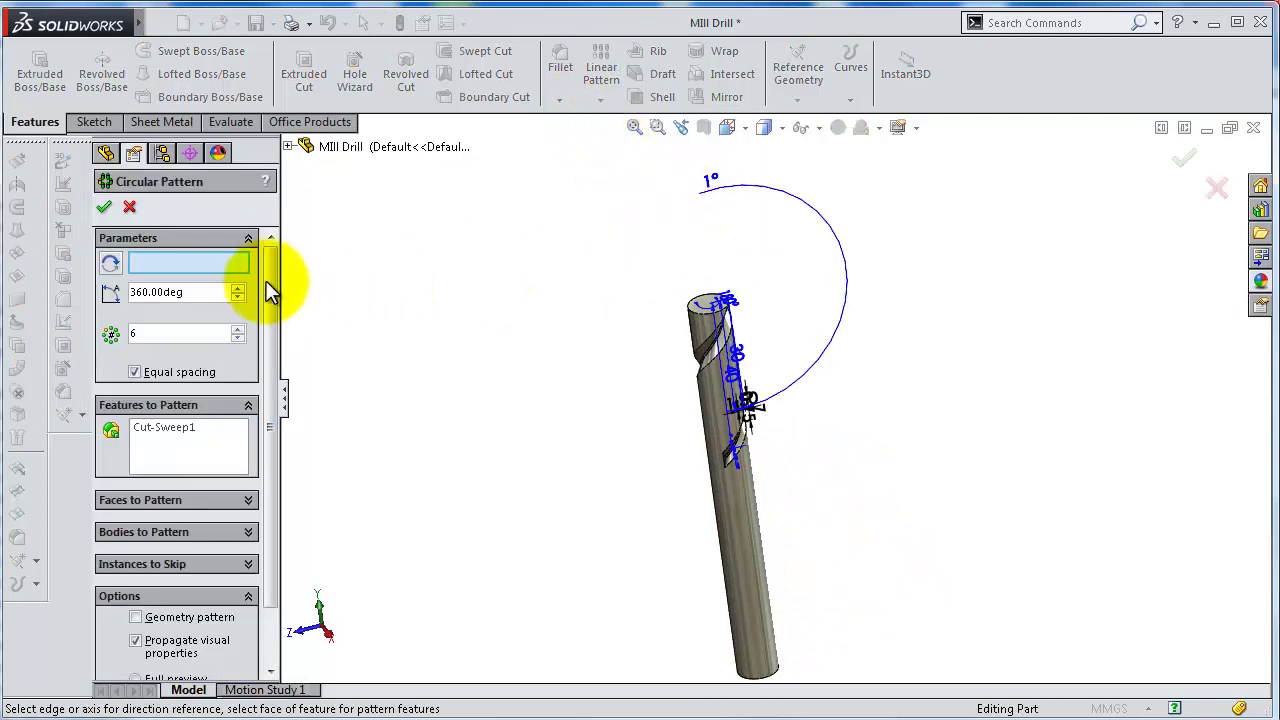
left_click(743, 536)
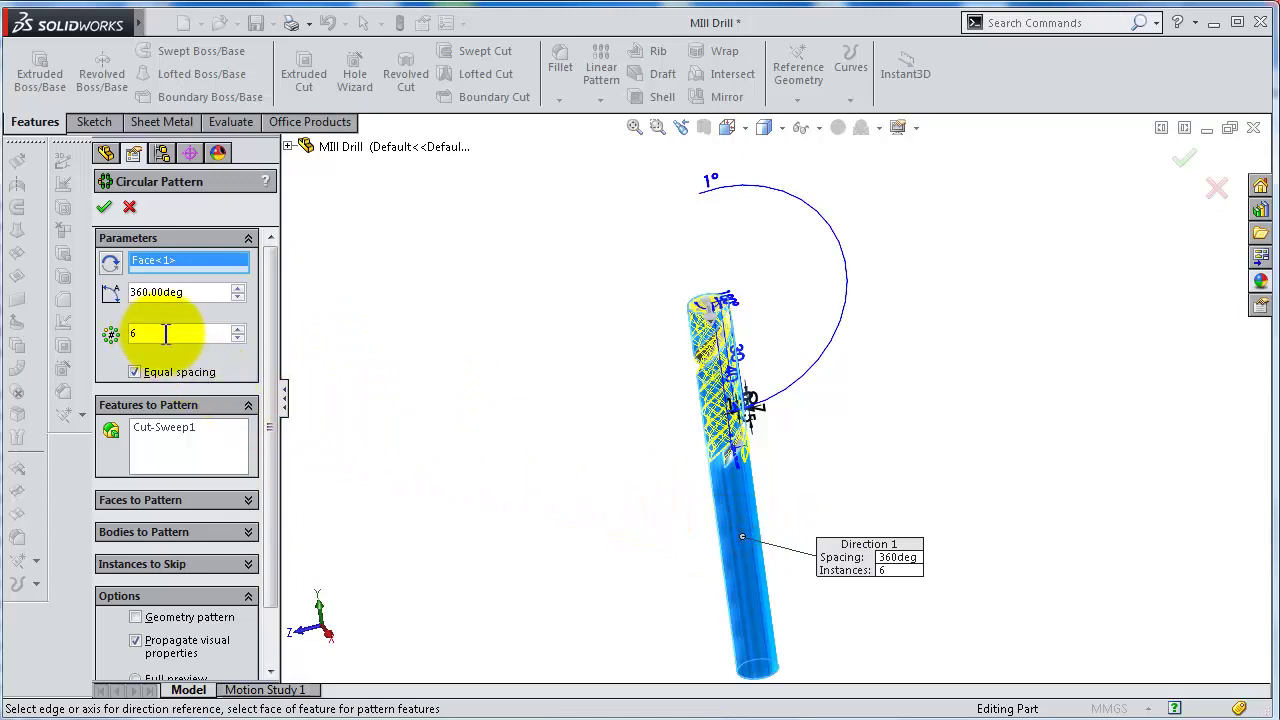
left_click(239, 339)
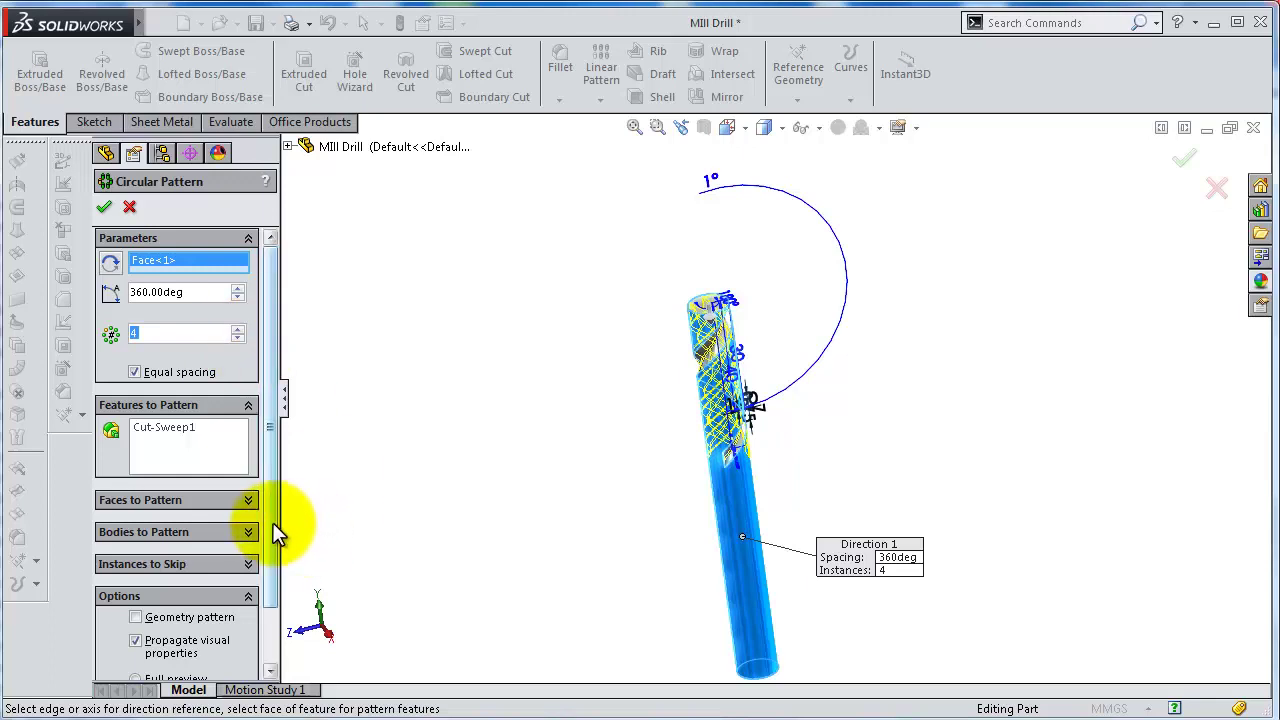
scroll(270, 545, "down", 2)
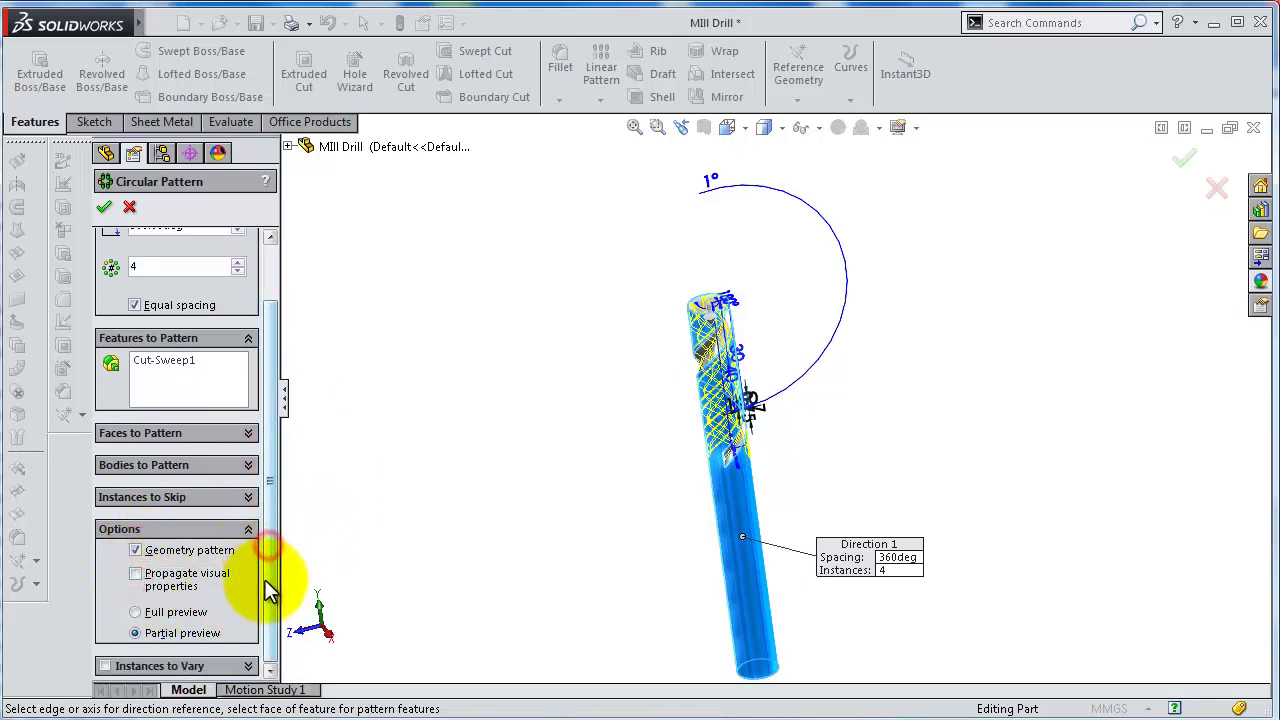
left_click(103, 210)
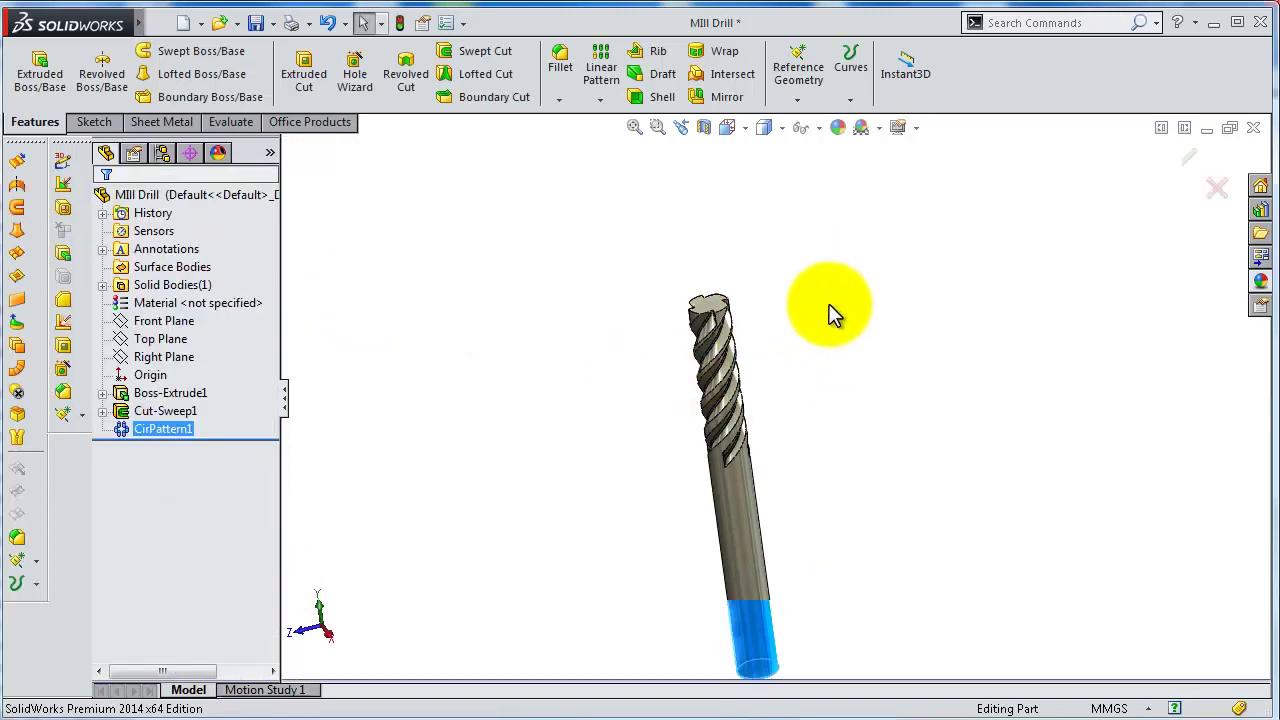
Sketch on the drill's end face and convert its four-fluted outline into the sketch
mouse_move(808, 330)
middle_mouse_down()
mouse_move(737, 482)
mouse_move(877, 360)
mouse_move(663, 371)
mouse_move(634, 434)
mouse_move(817, 306)
mouse_move(829, 317)
mouse_move(837, 500)
mouse_move(880, 506)
mouse_move(780, 409)
mouse_move(823, 286)
mouse_move(701, 350)
mouse_move(786, 366)
mouse_move(625, 362)
middle_mouse_up()
left_click(625, 362)
left_click(700, 287)
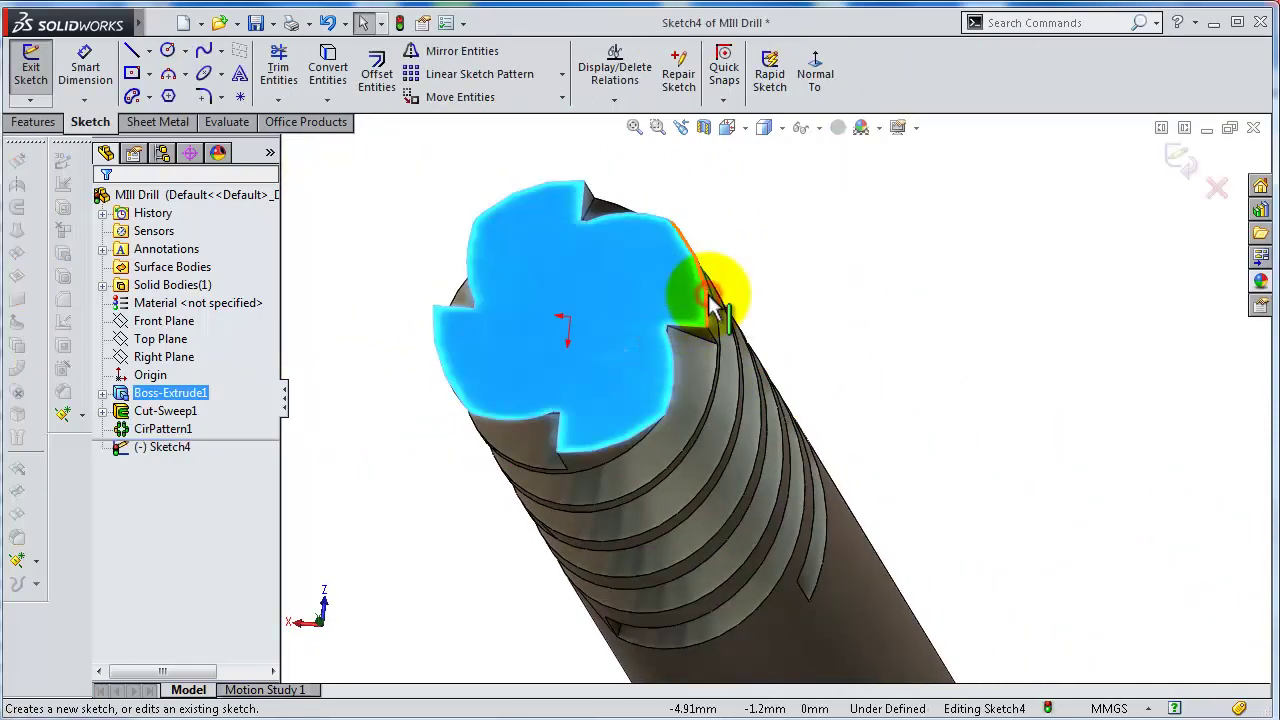
left_click(812, 76)
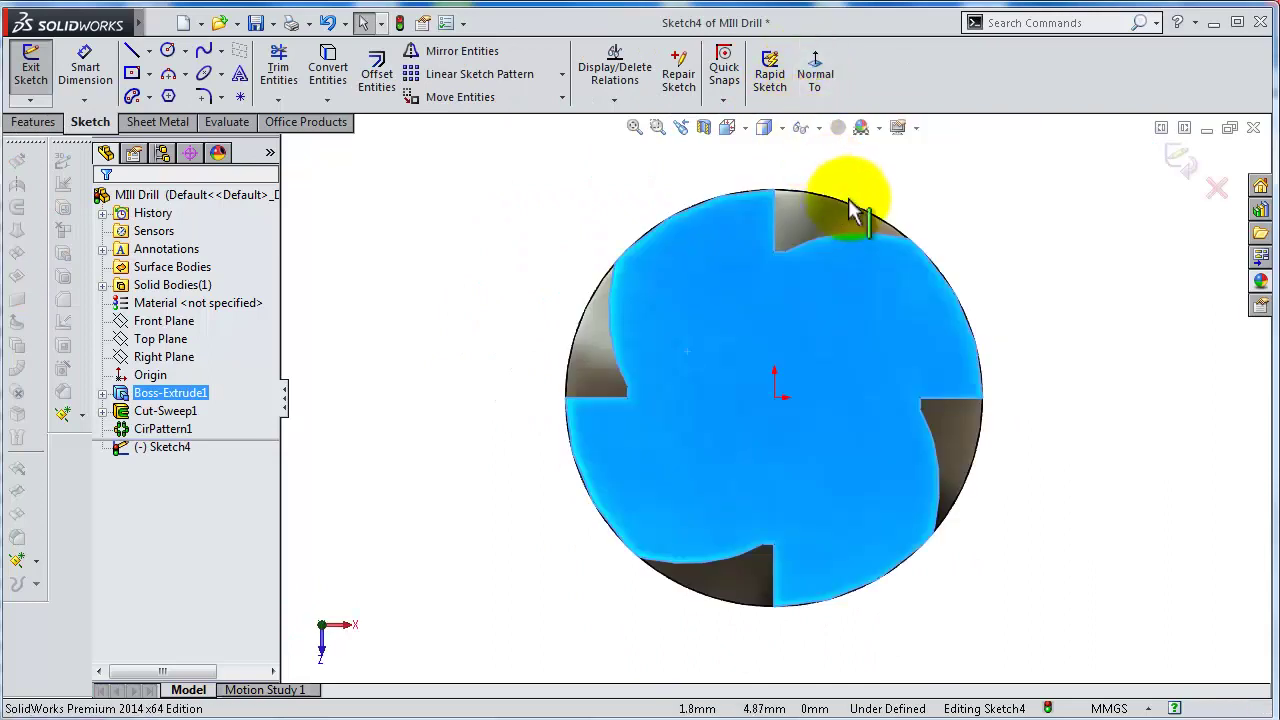
left_click(328, 66)
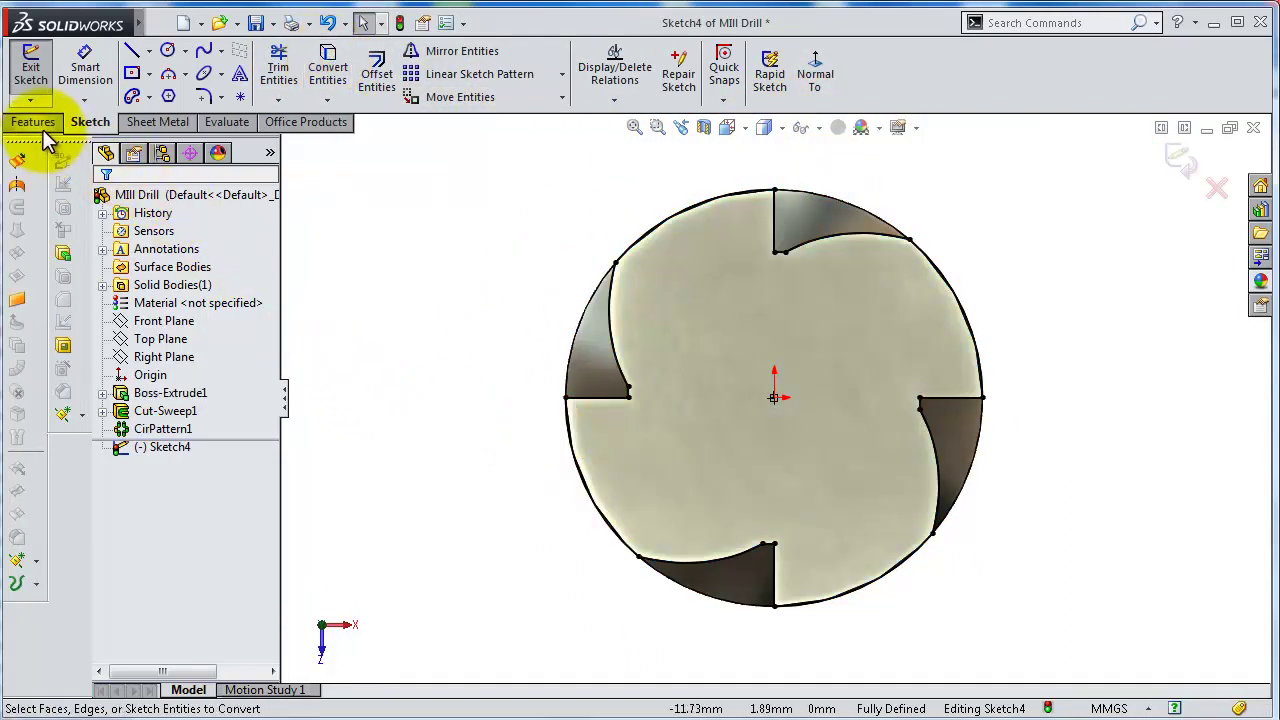
left_click(44, 126)
left_click(40, 70)
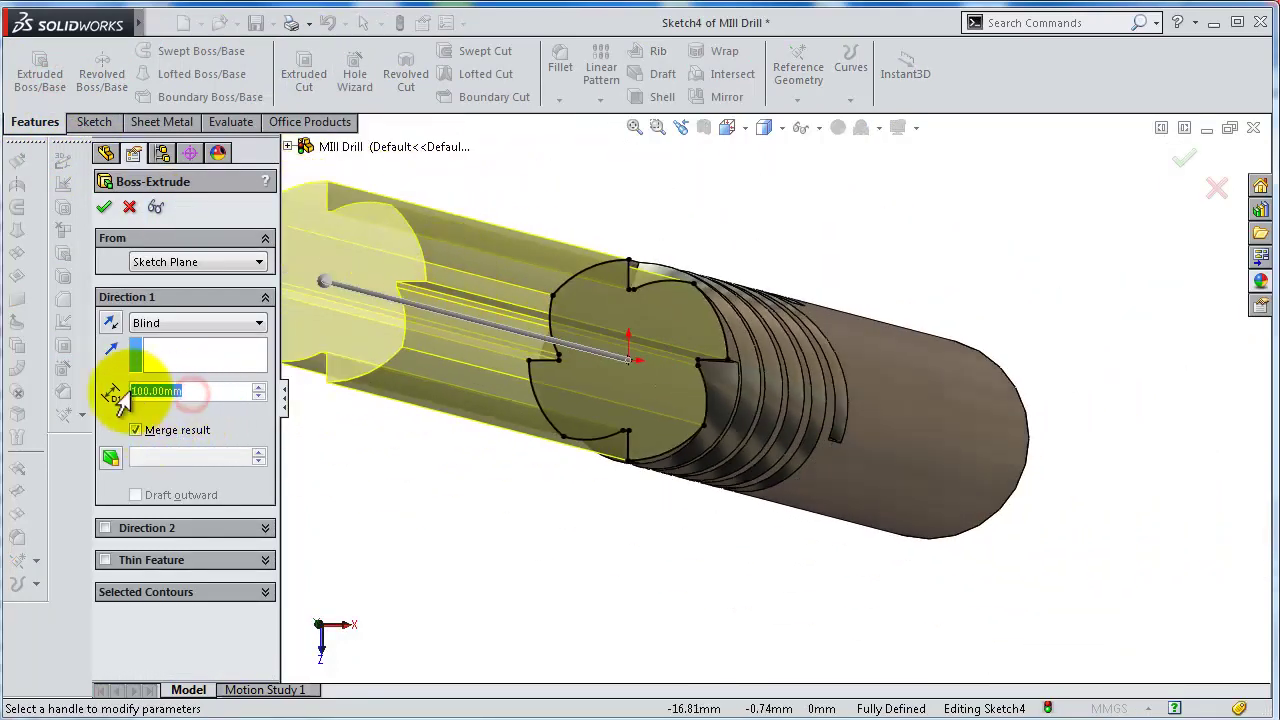
Extrude the fluted outline 2 mm with a 35° draft to form the tapered tip
type("1")
key("Return")
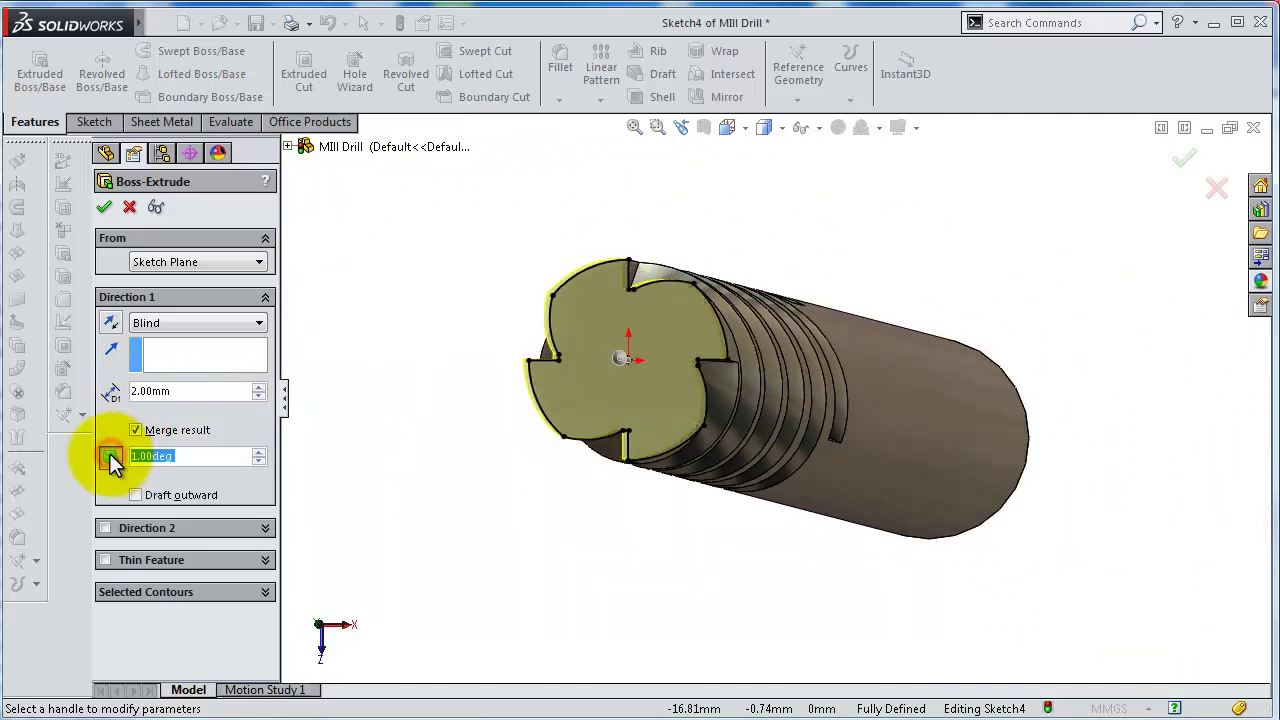
type("35")
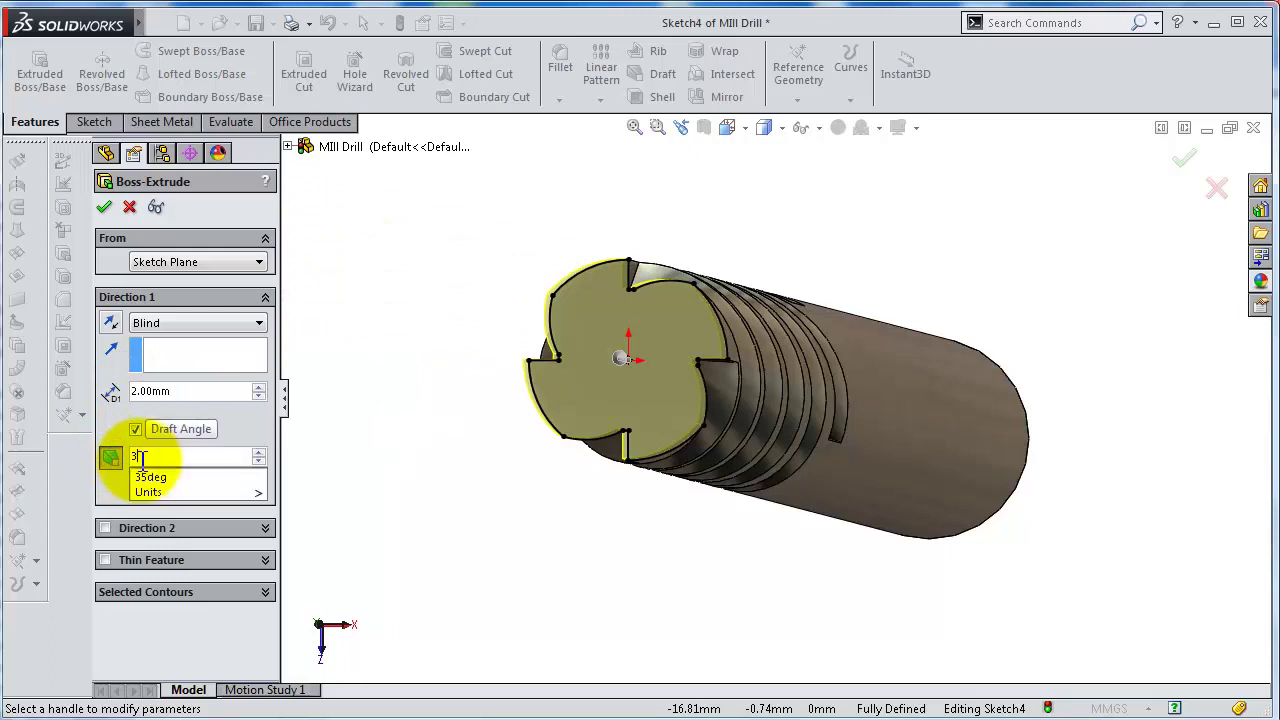
left_click(110, 477)
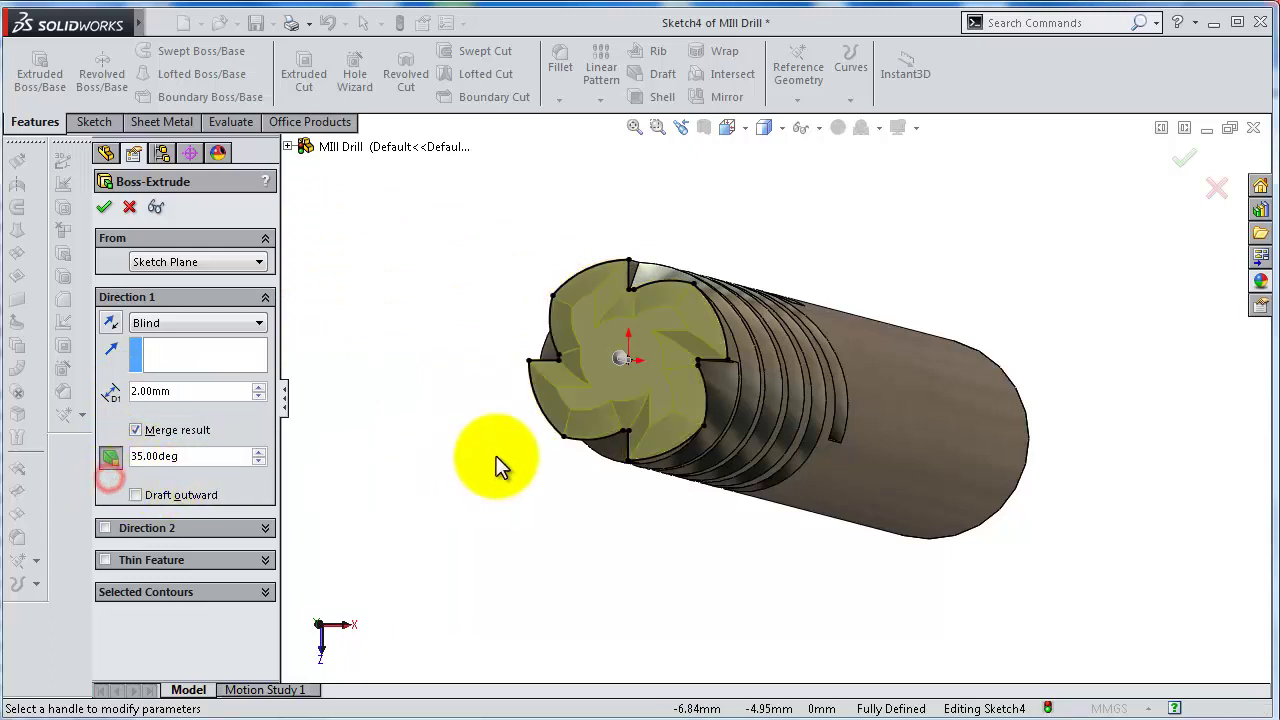
middle_click_drag(500, 466, 465, 438)
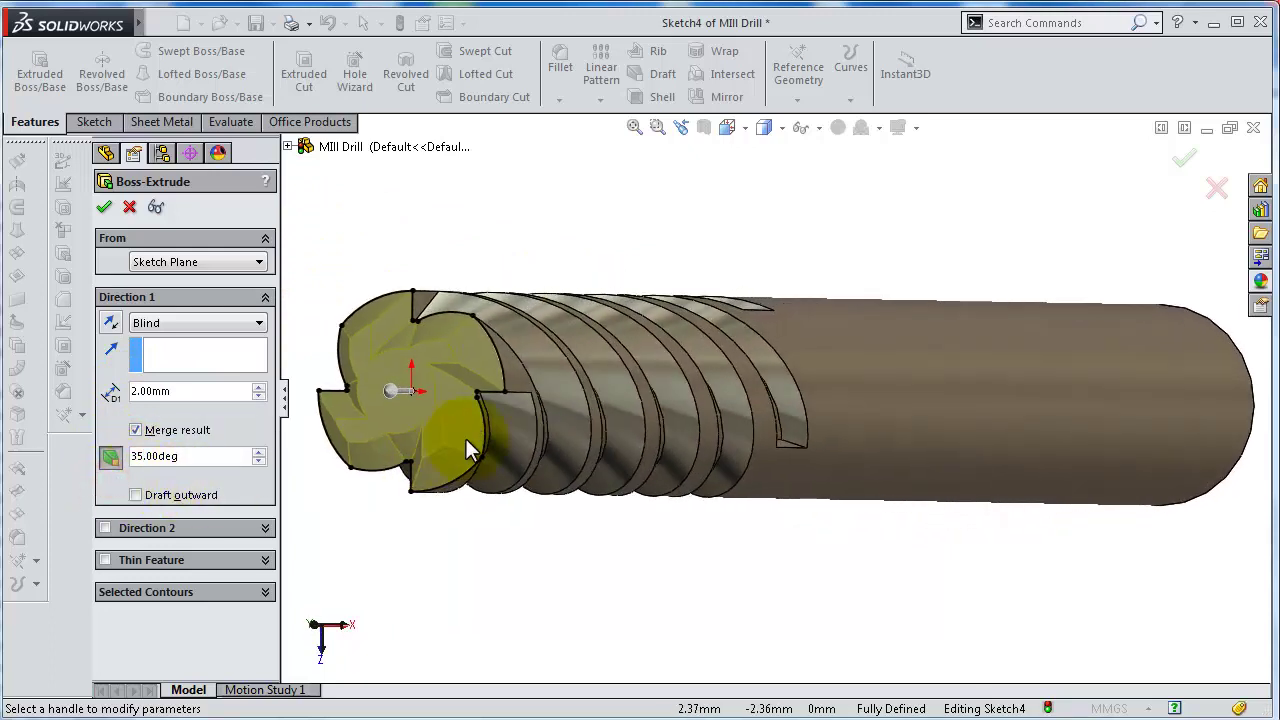
key("f")
left_click(104, 208)
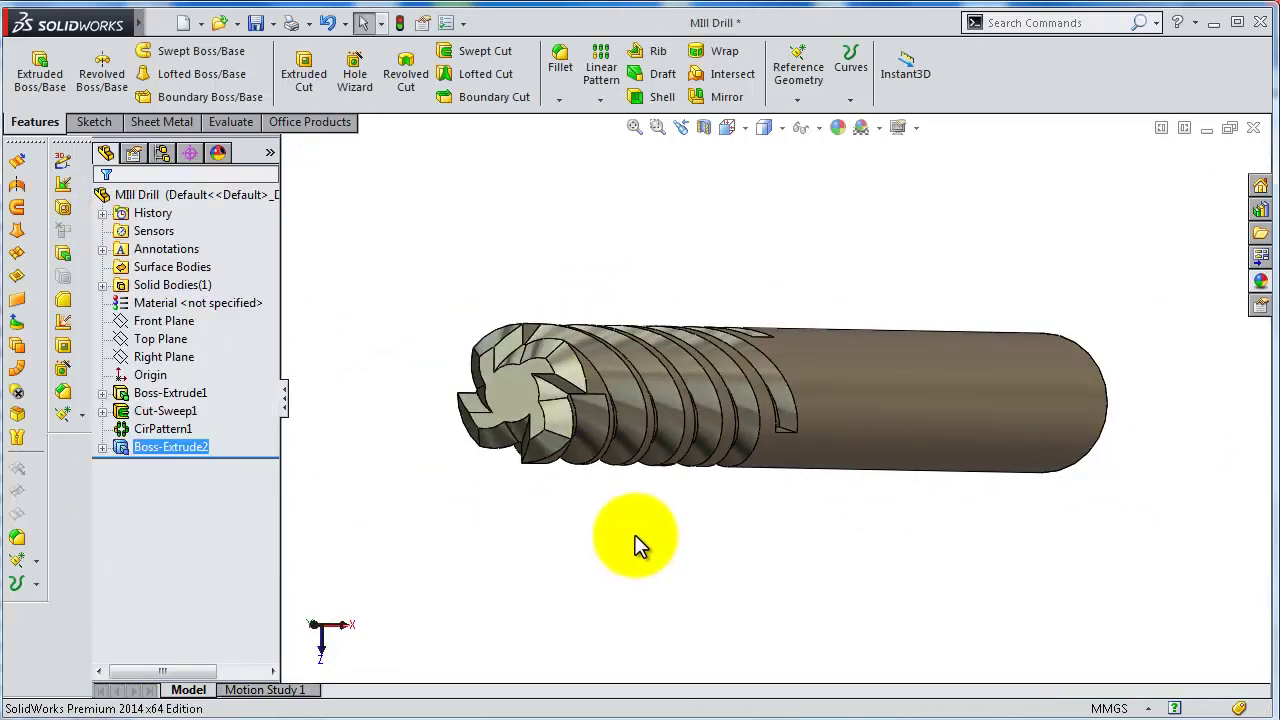
Start a new sketch on the drill's tip face, viewed normal to it
mouse_move(634, 543)
middle_mouse_down()
mouse_move(646, 491)
mouse_move(634, 466)
mouse_move(675, 503)
mouse_move(714, 509)
mouse_move(648, 534)
middle_mouse_up()
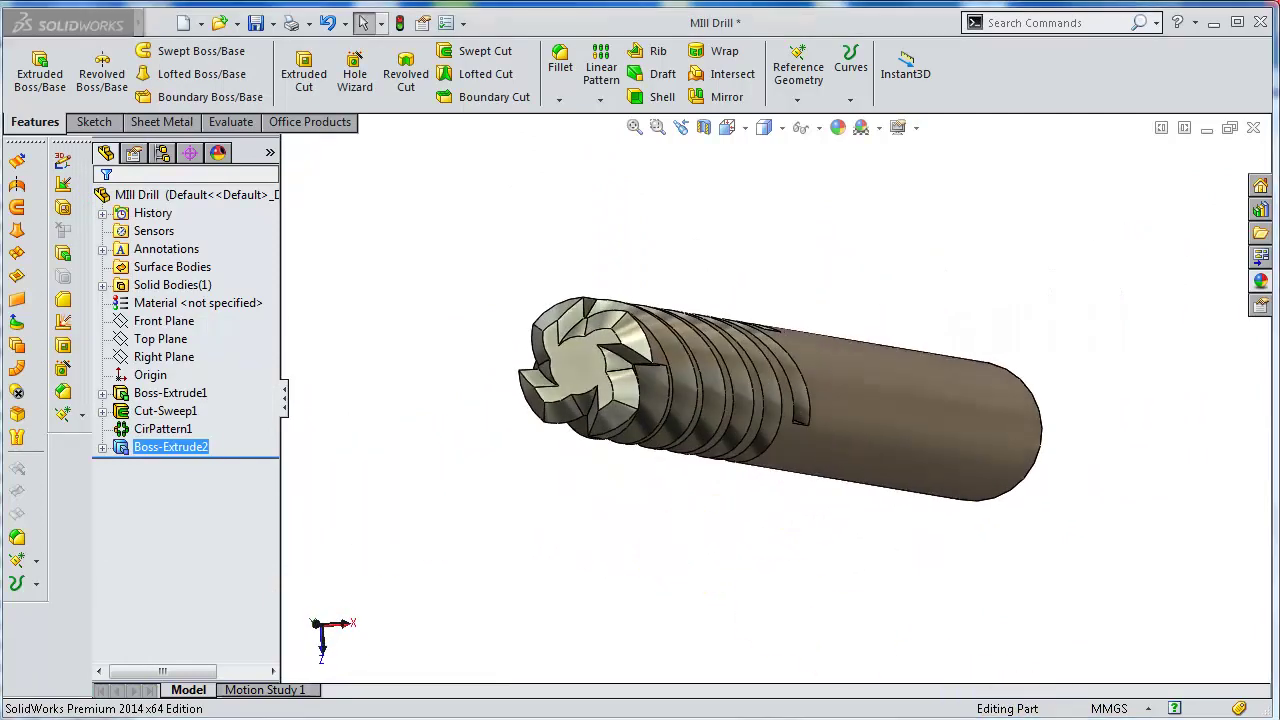
middle_click_drag(723, 529, 735, 522)
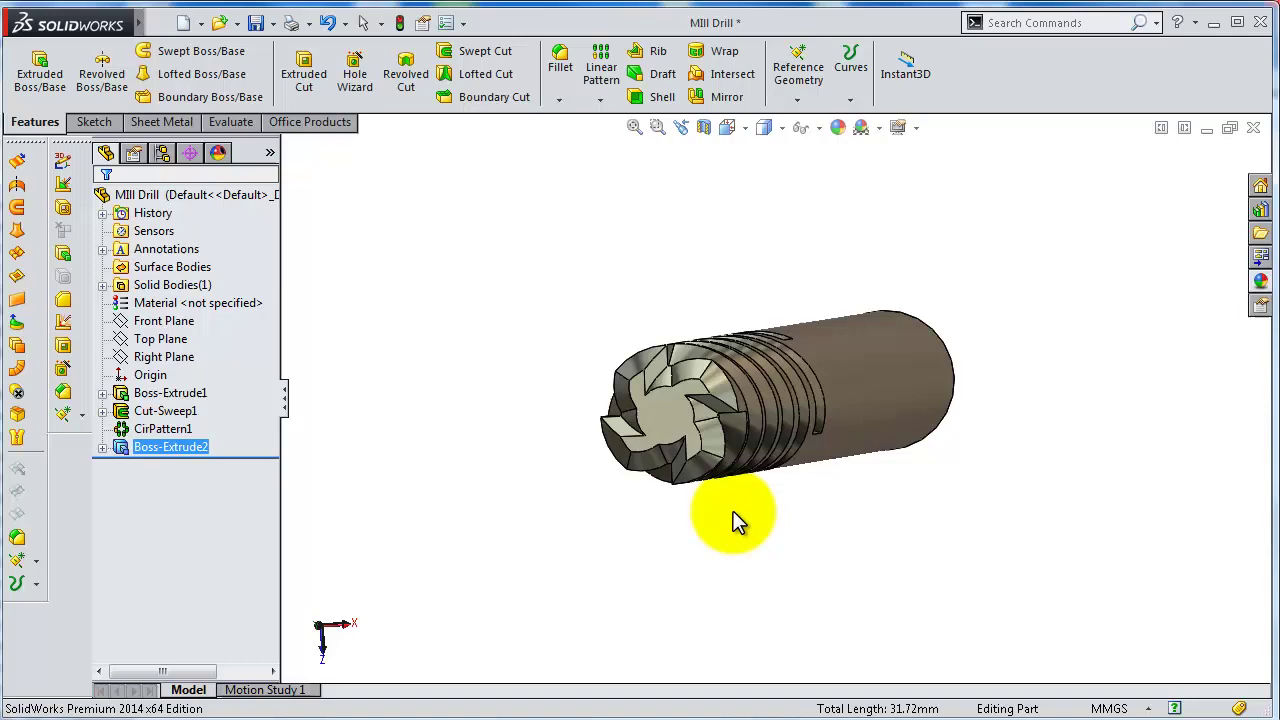
left_click(672, 425)
left_click(748, 357)
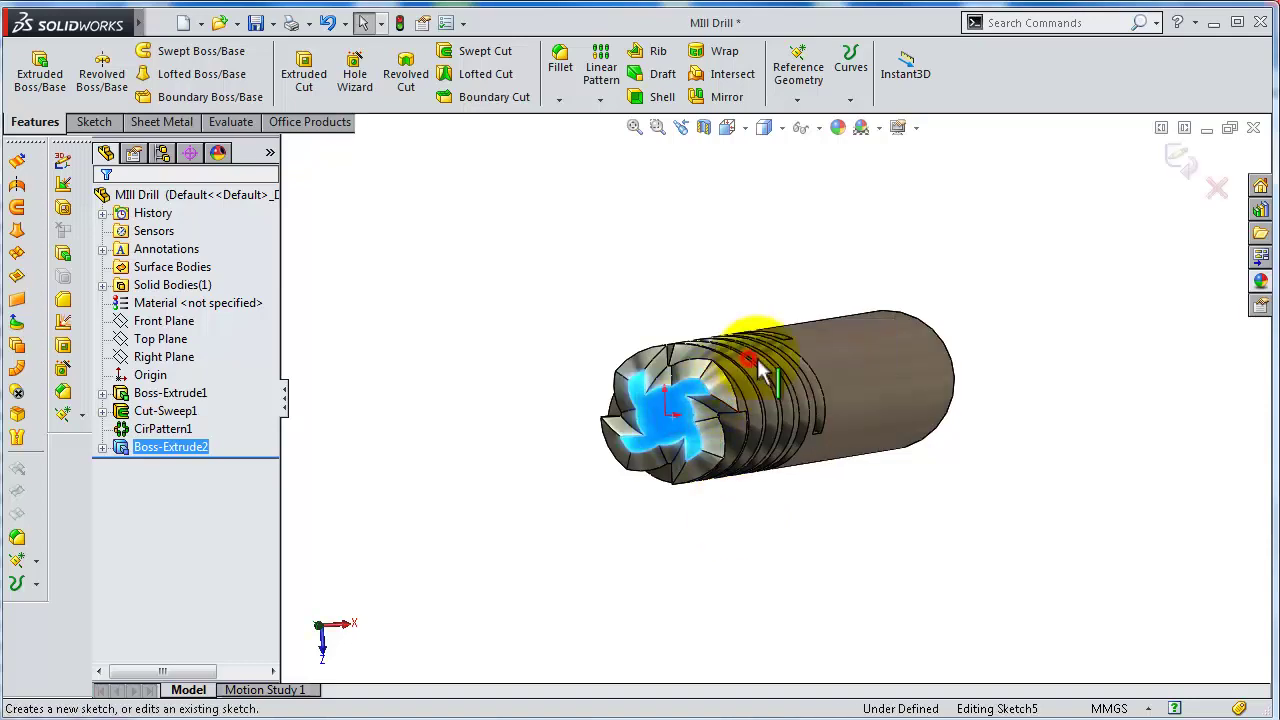
left_click(815, 76)
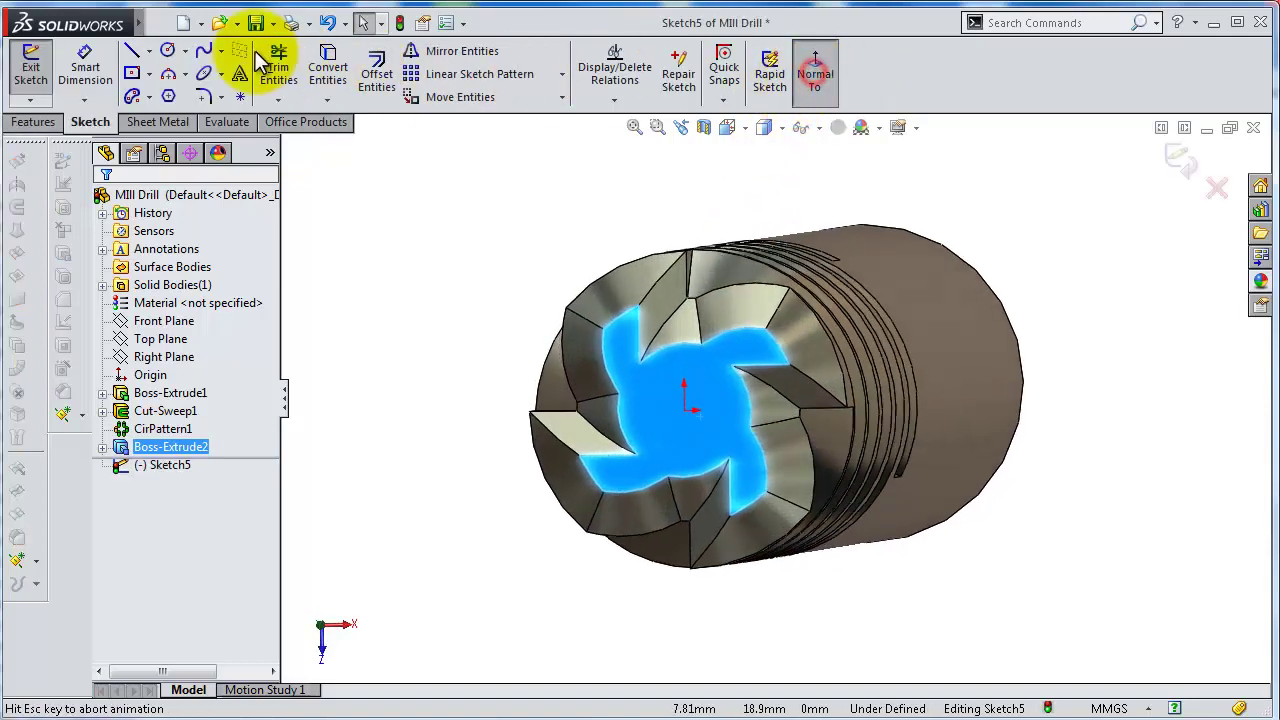
Draw a circle centred on the origin and dimension it to 1.50 mm diameter
left_click(168, 50)
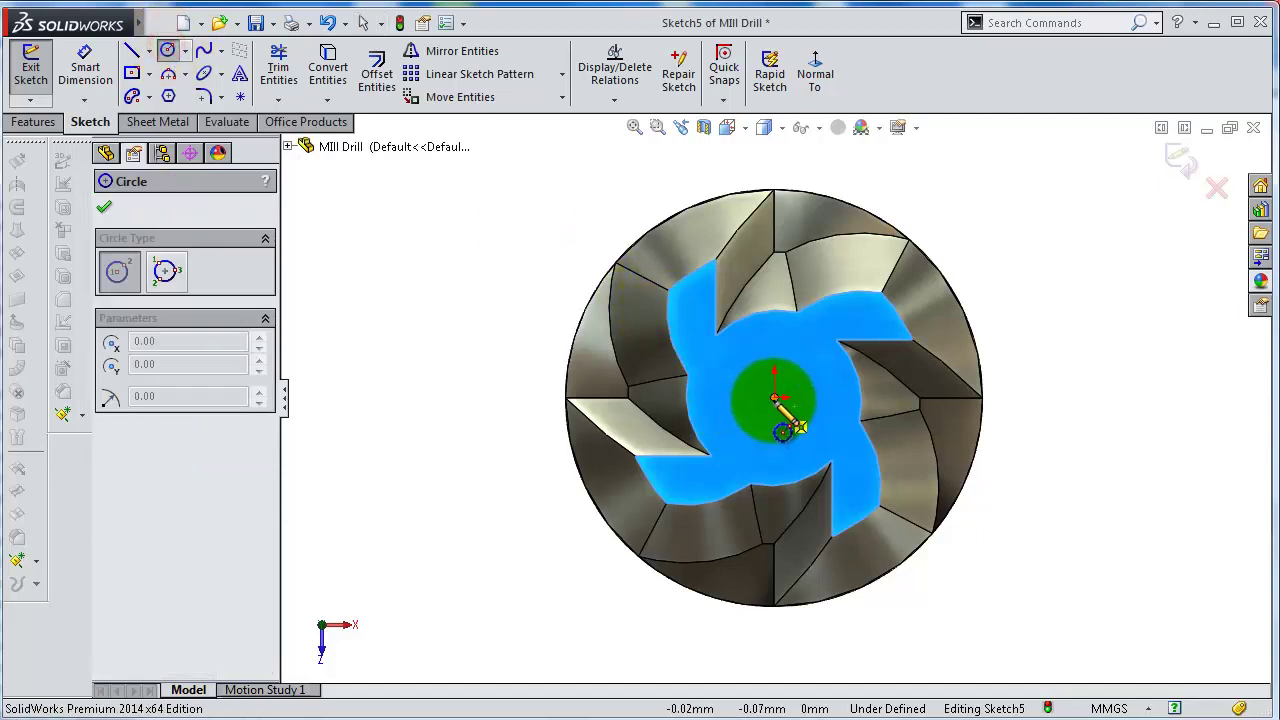
left_click(775, 398)
left_click(754, 374)
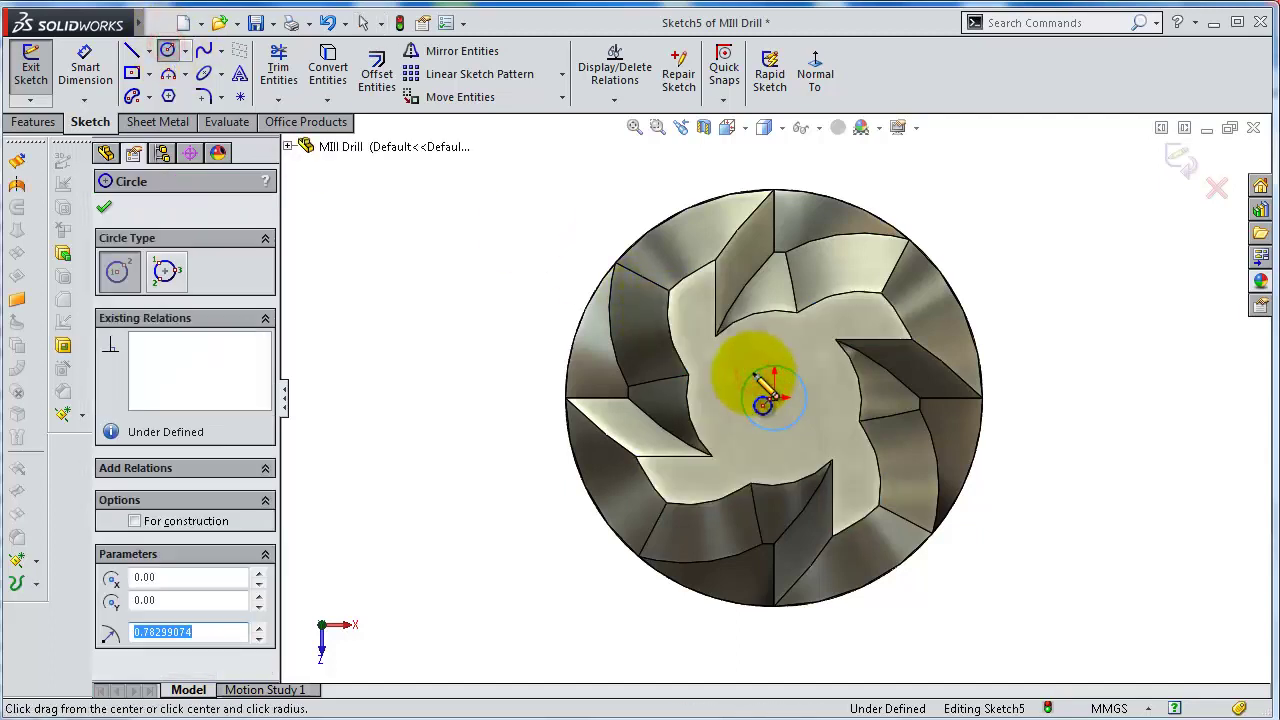
key("s")
left_click(805, 386)
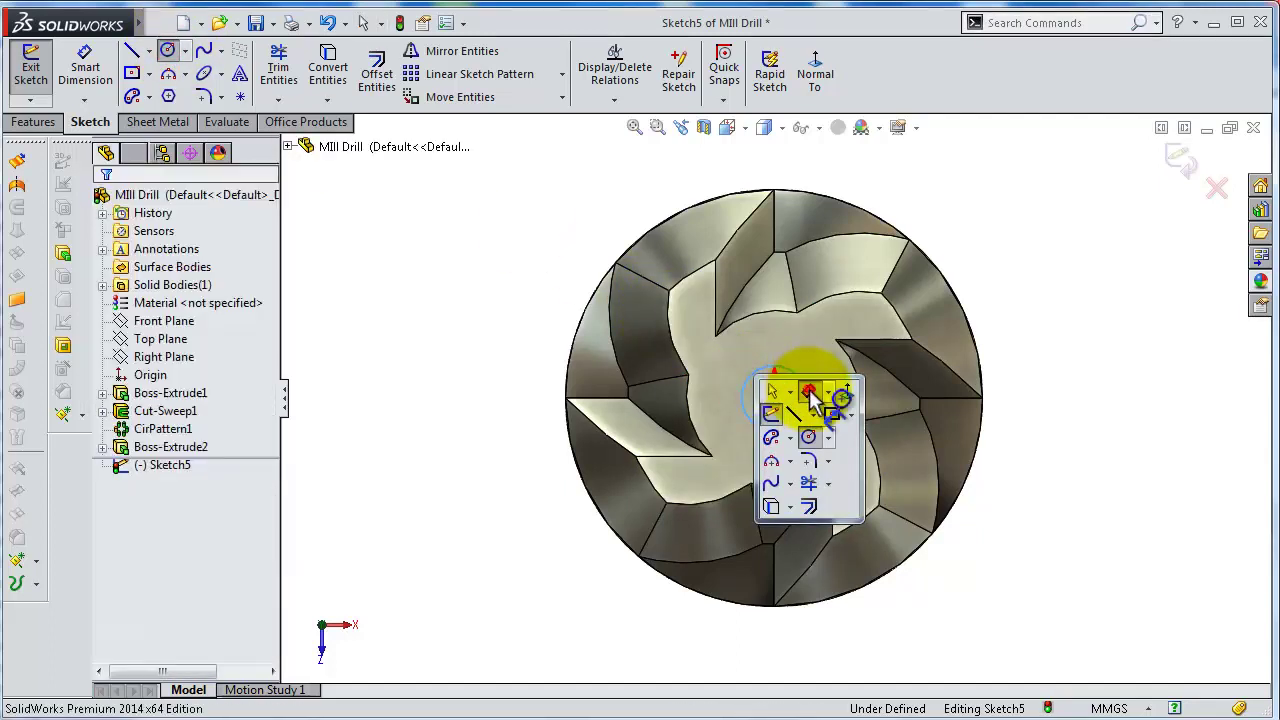
left_click(808, 398)
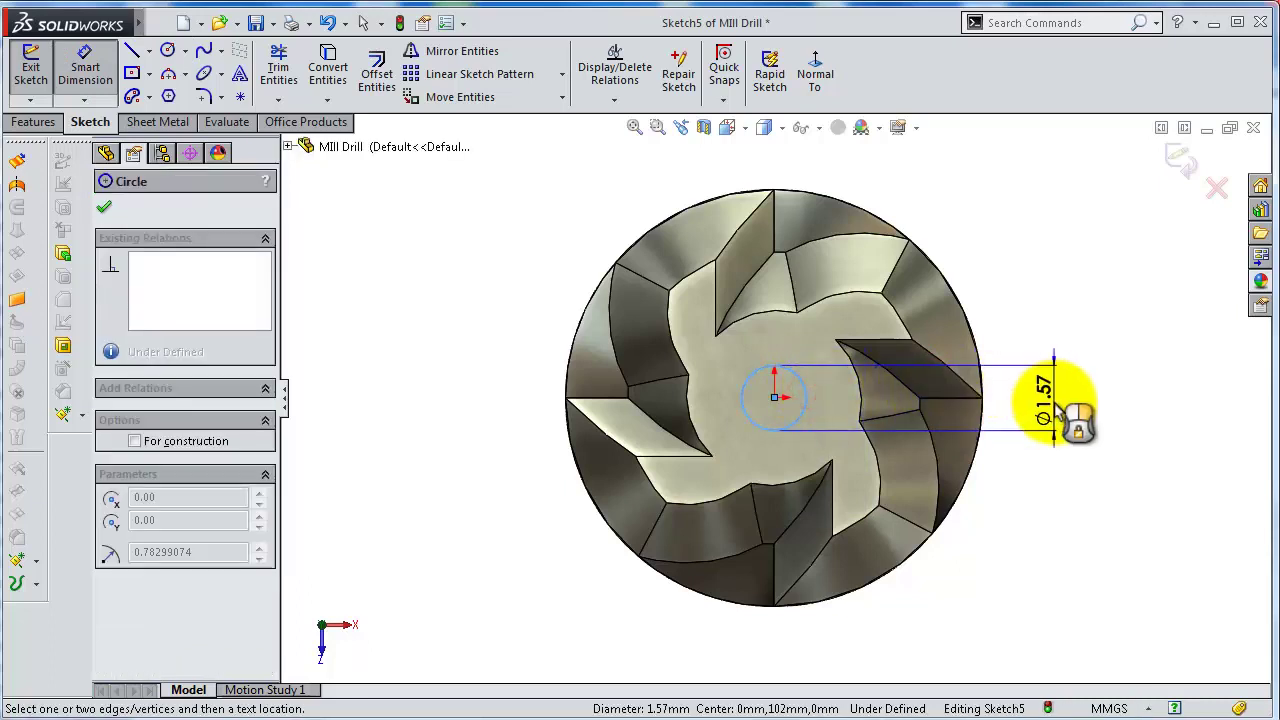
left_click(1050, 408)
type("1.5")
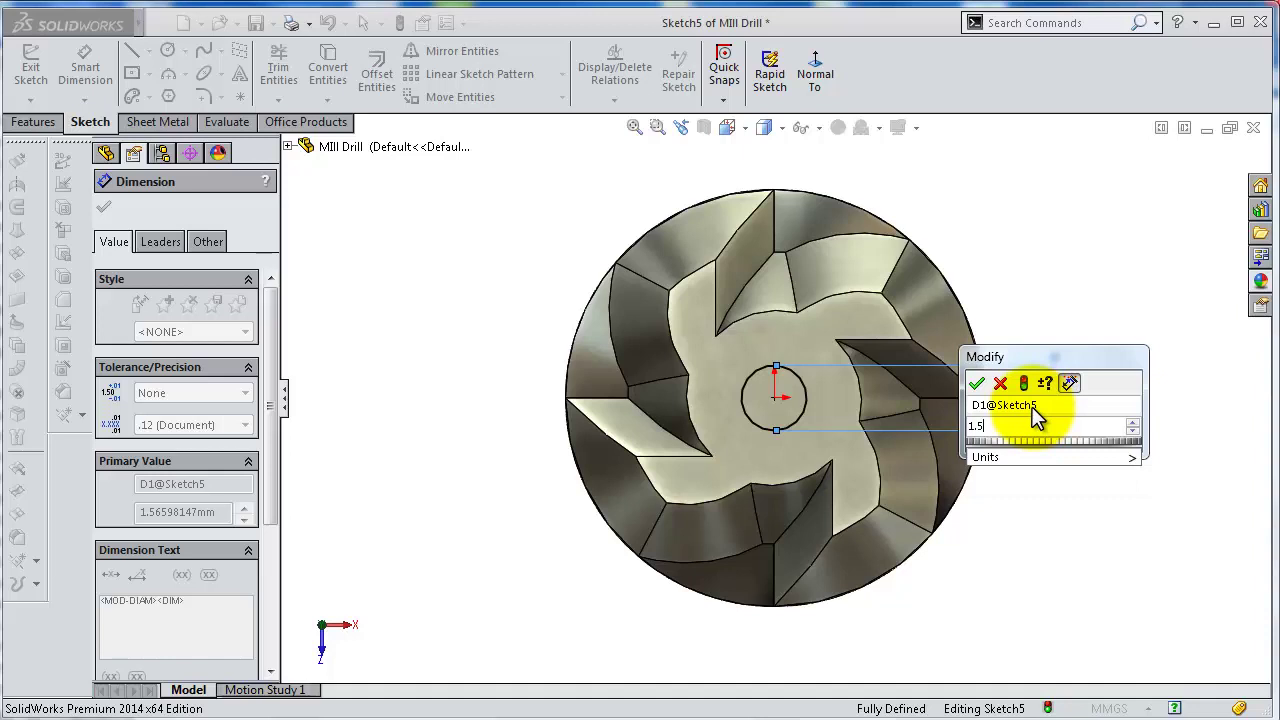
key("Return")
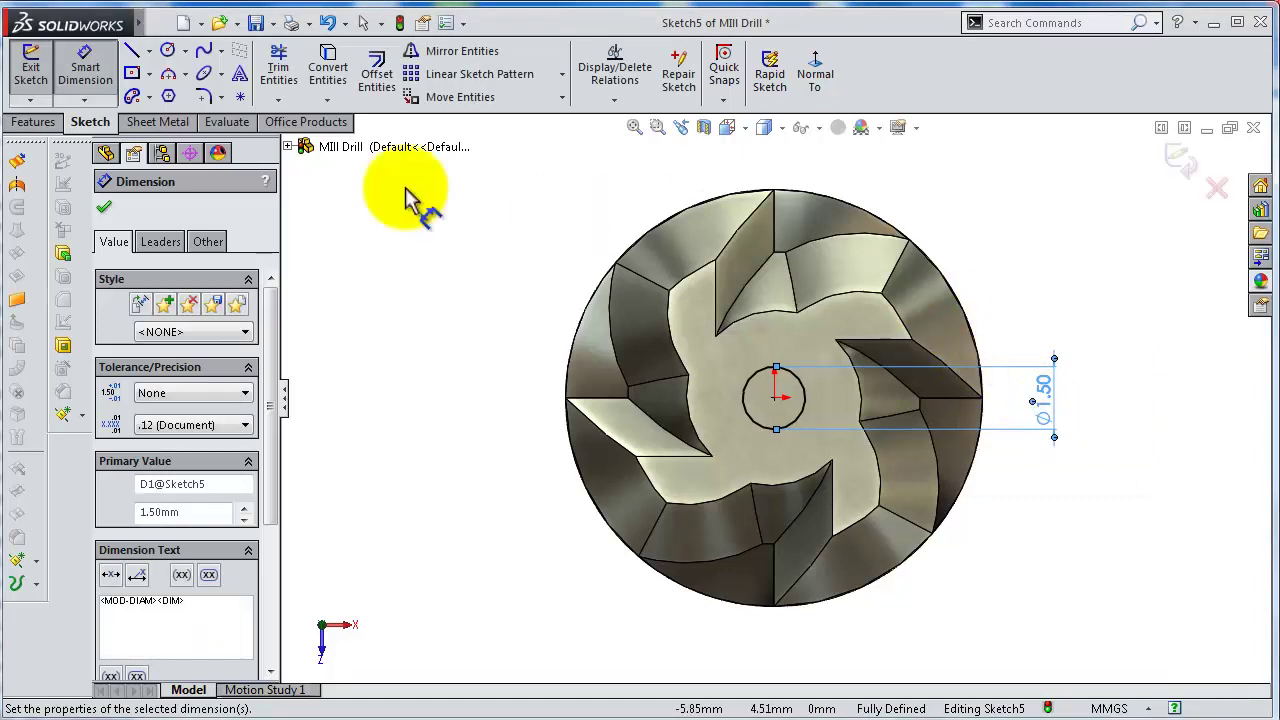
left_click(40, 126)
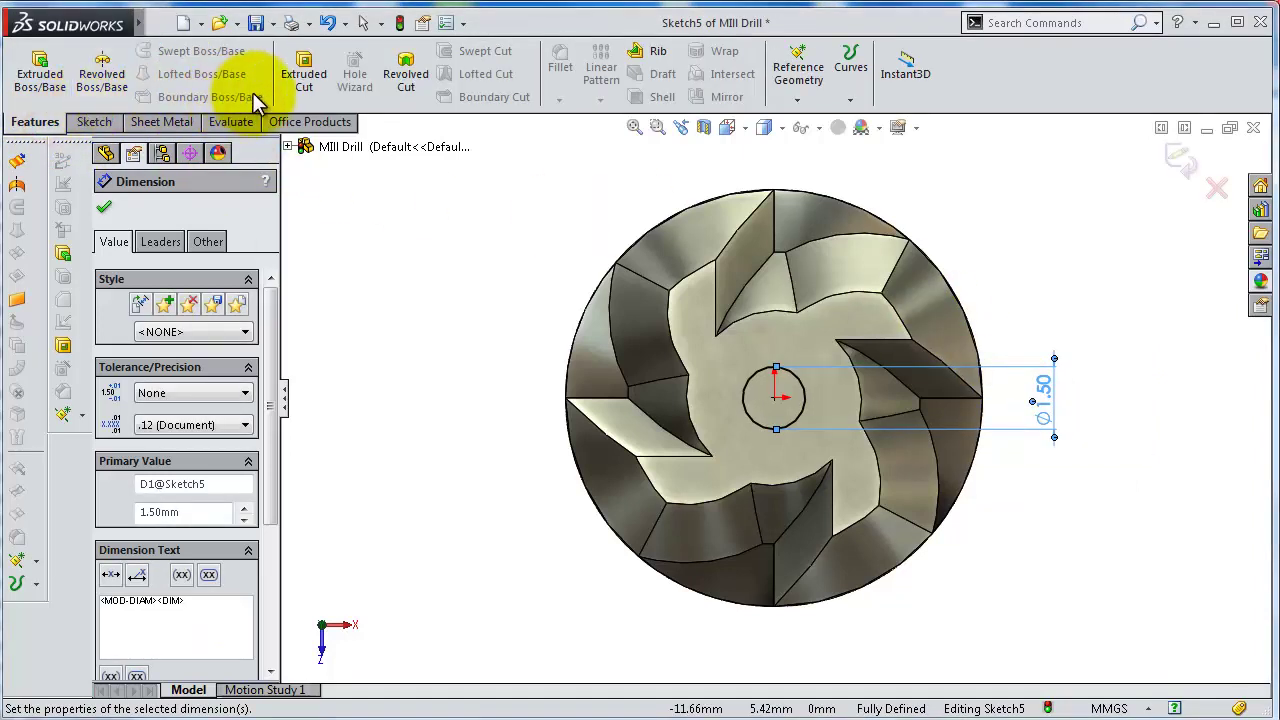
Cut the 1.50 mm circle into the tip as a 1.50 mm deep blind hole
left_click(289, 85)
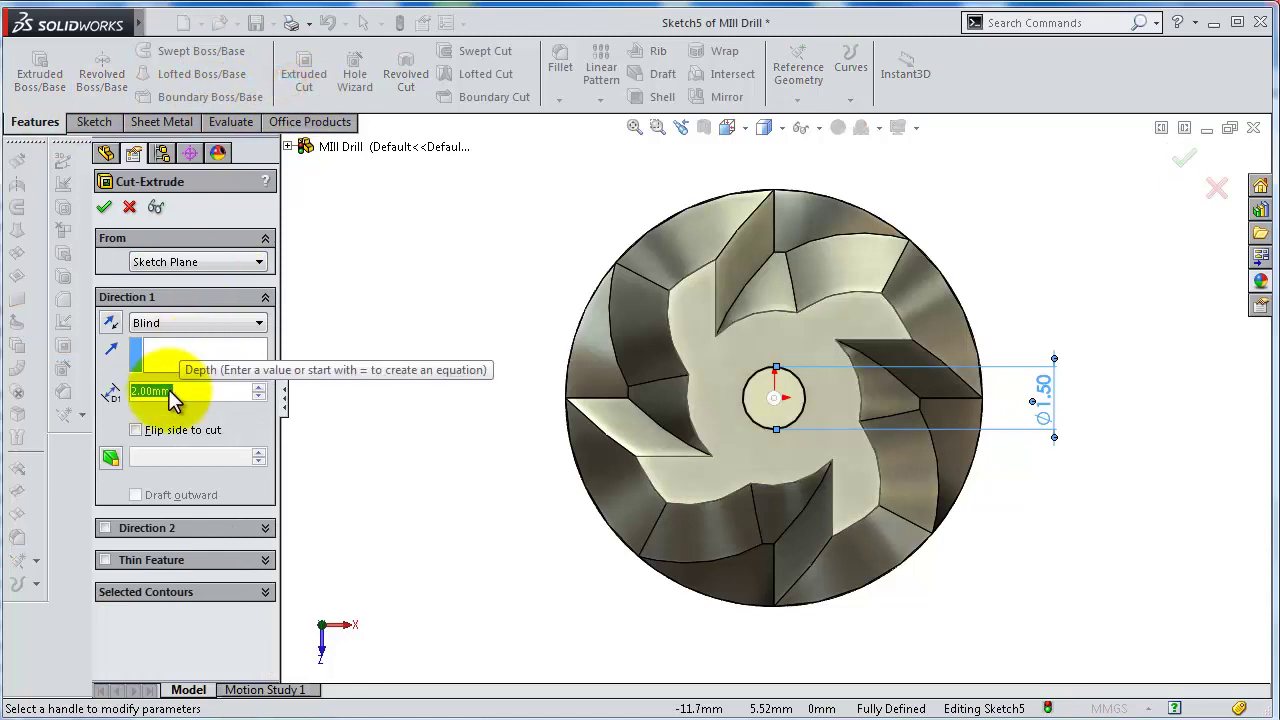
type("1.")
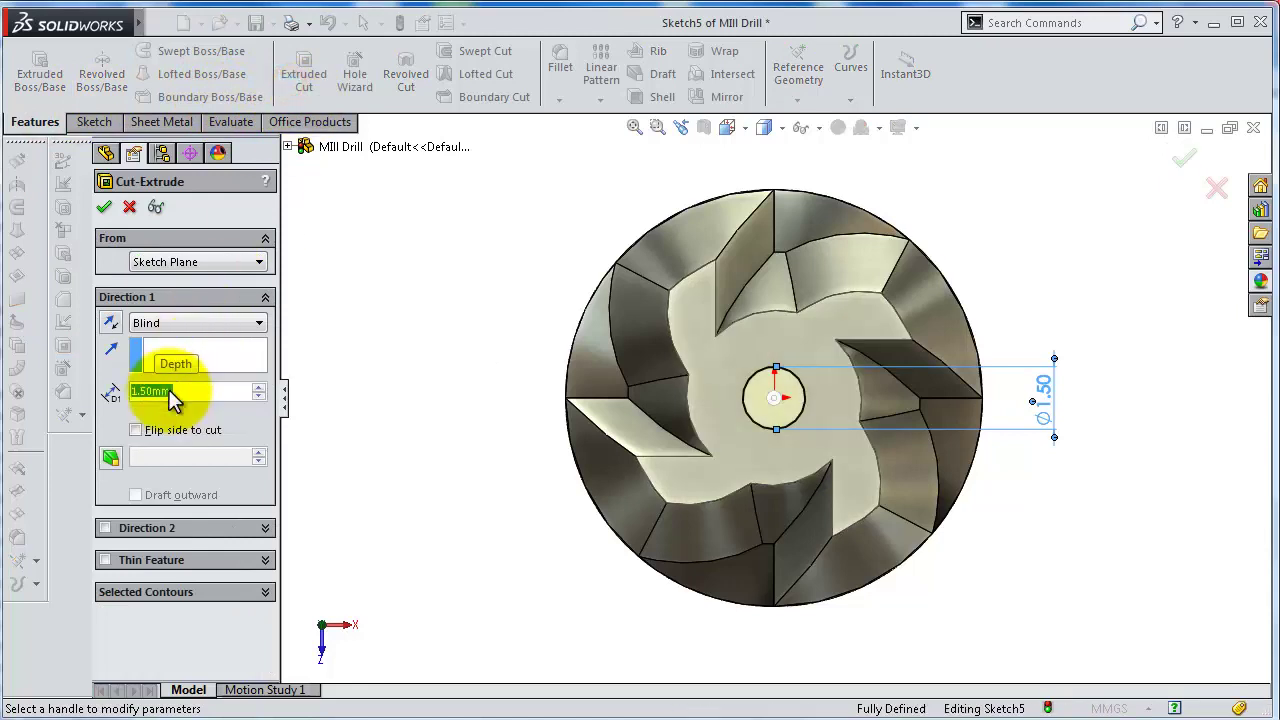
left_click(104, 207)
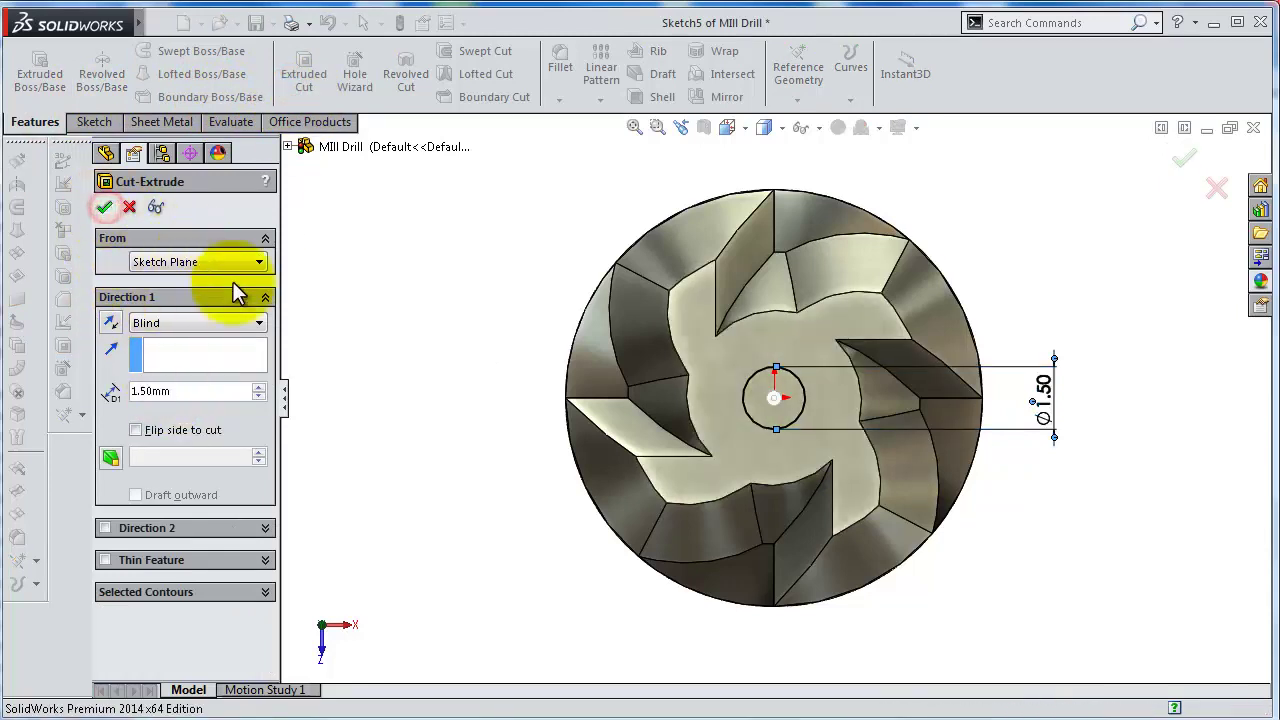
middle_click_drag(678, 442, 770, 420)
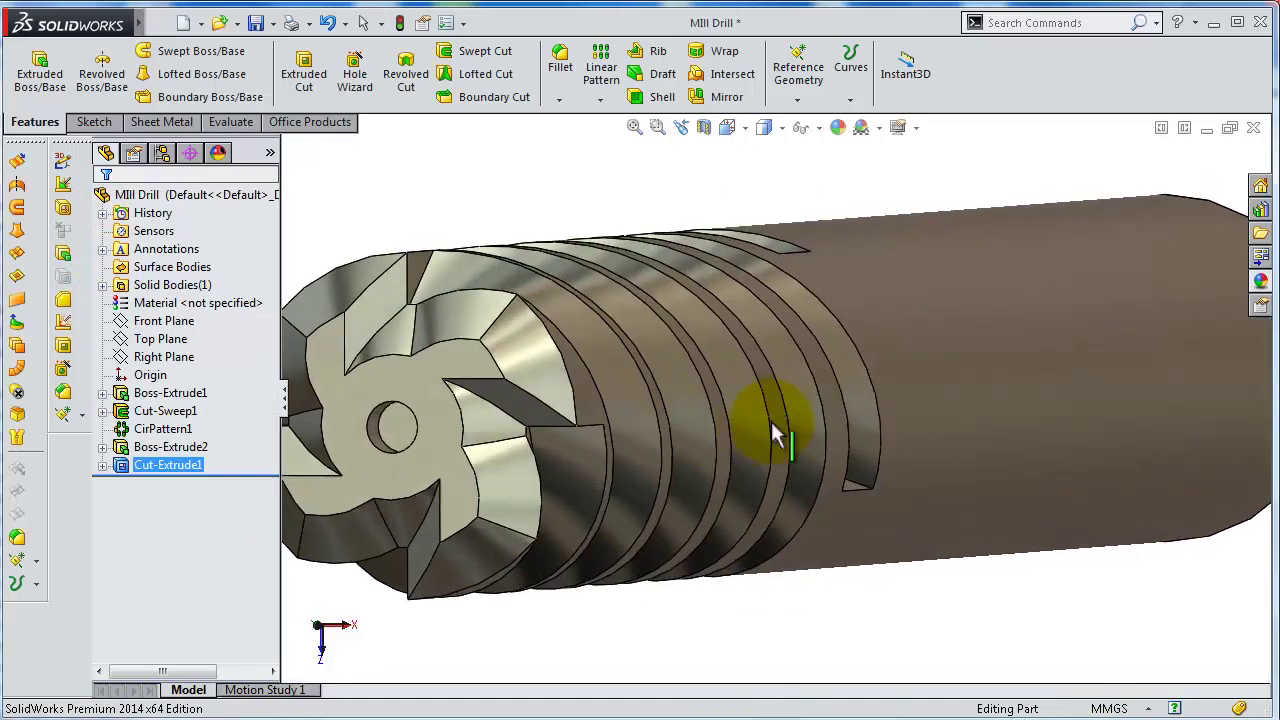
Fillet the centre hole's edge with a 0.5 mm radius
left_click(561, 68)
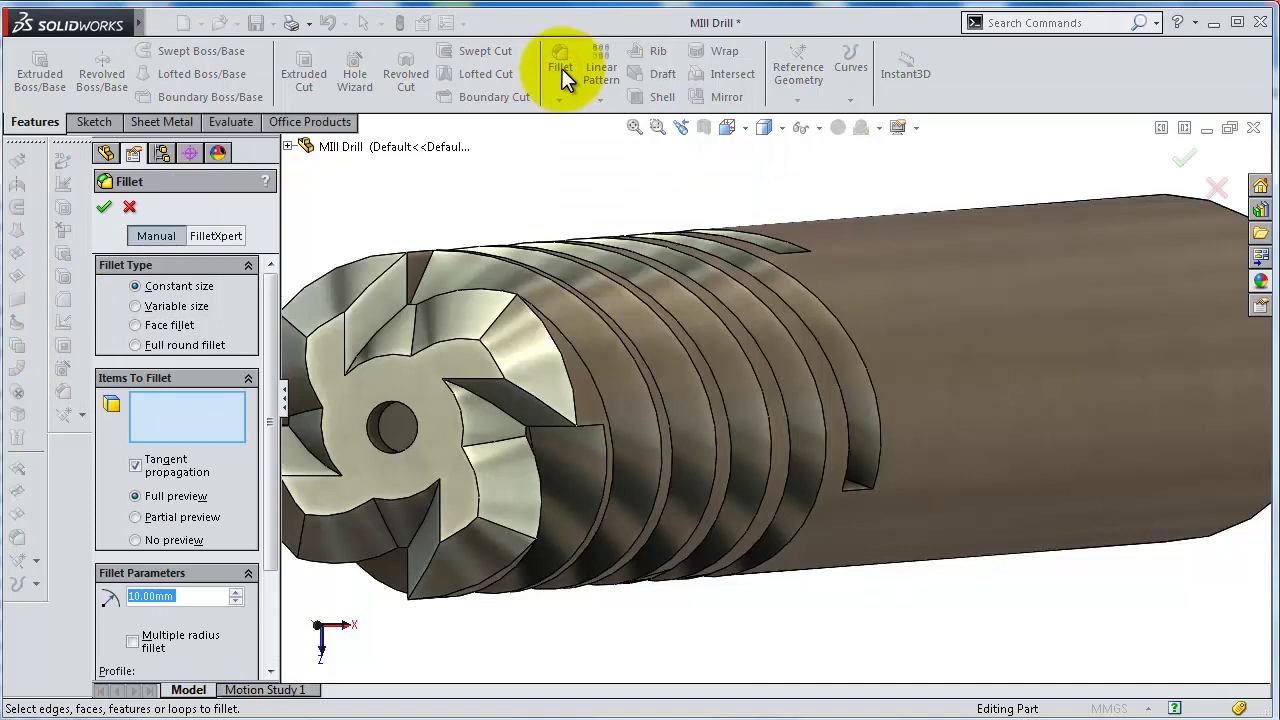
type("0.5")
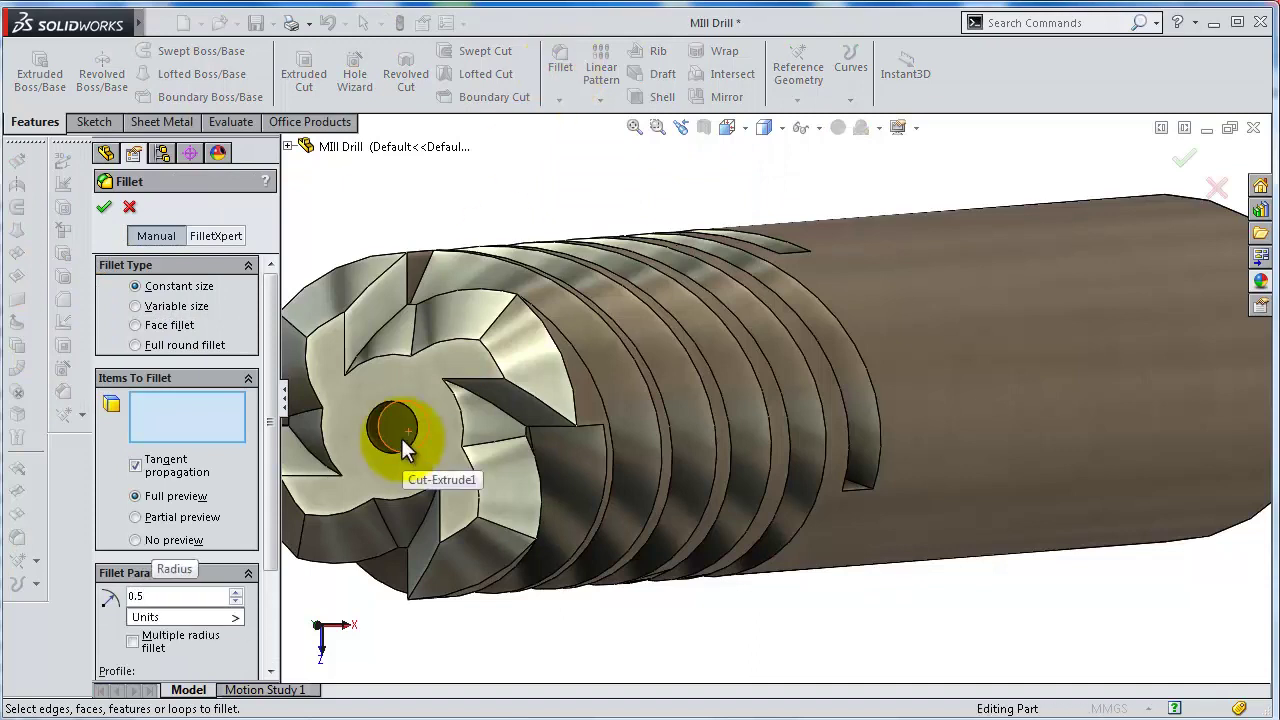
left_click(397, 402)
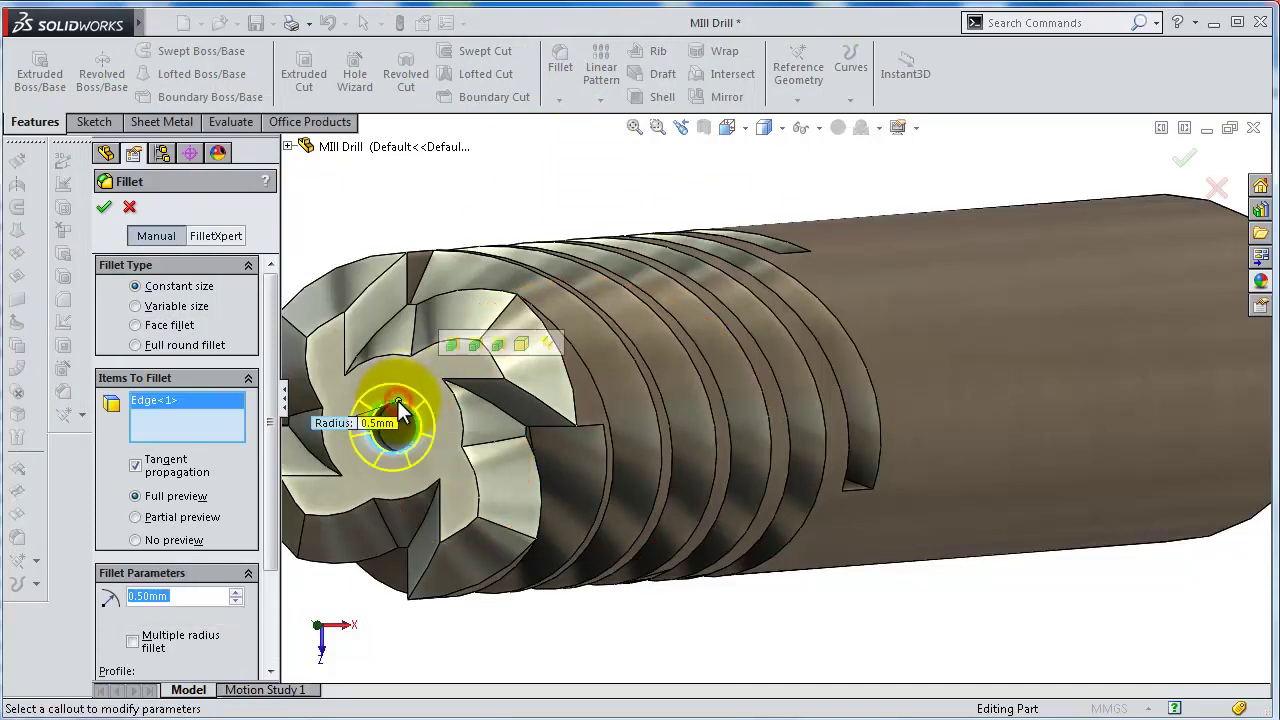
key("Return")
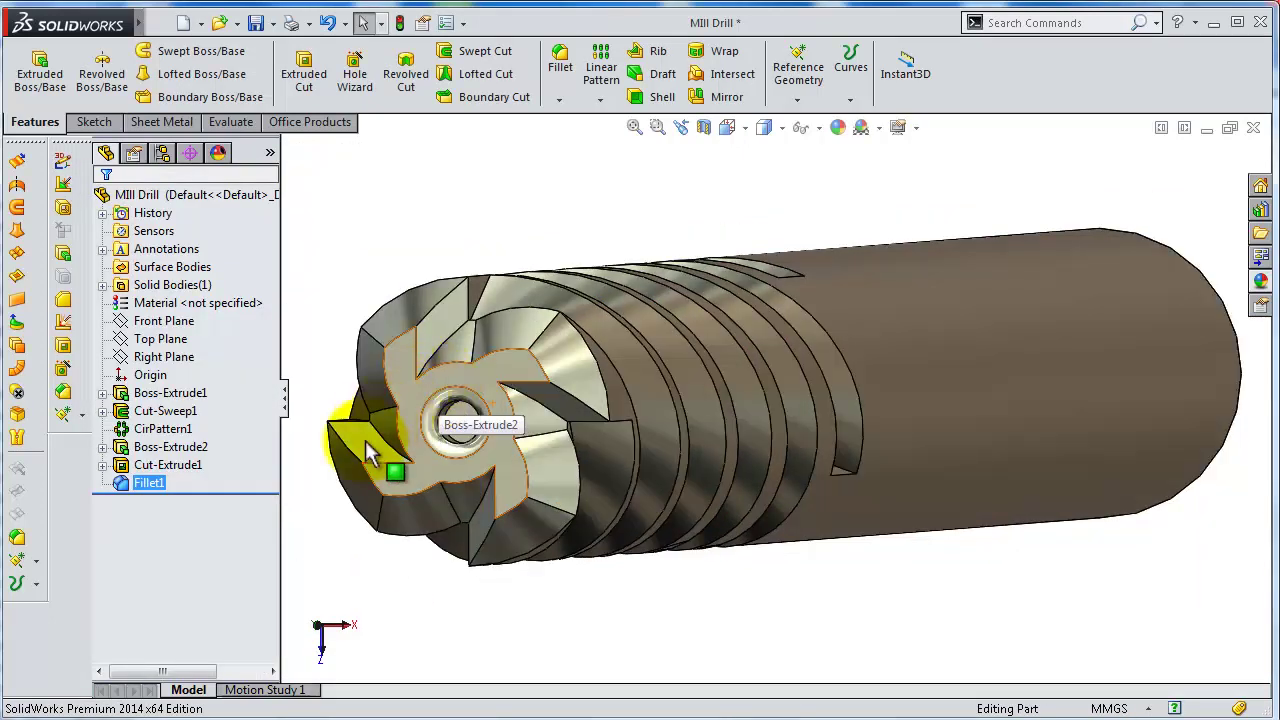
mouse_move(589, 450)
middle_mouse_down()
mouse_move(582, 550)
mouse_move(569, 557)
middle_mouse_up()
scroll(569, 557, "down", 3)
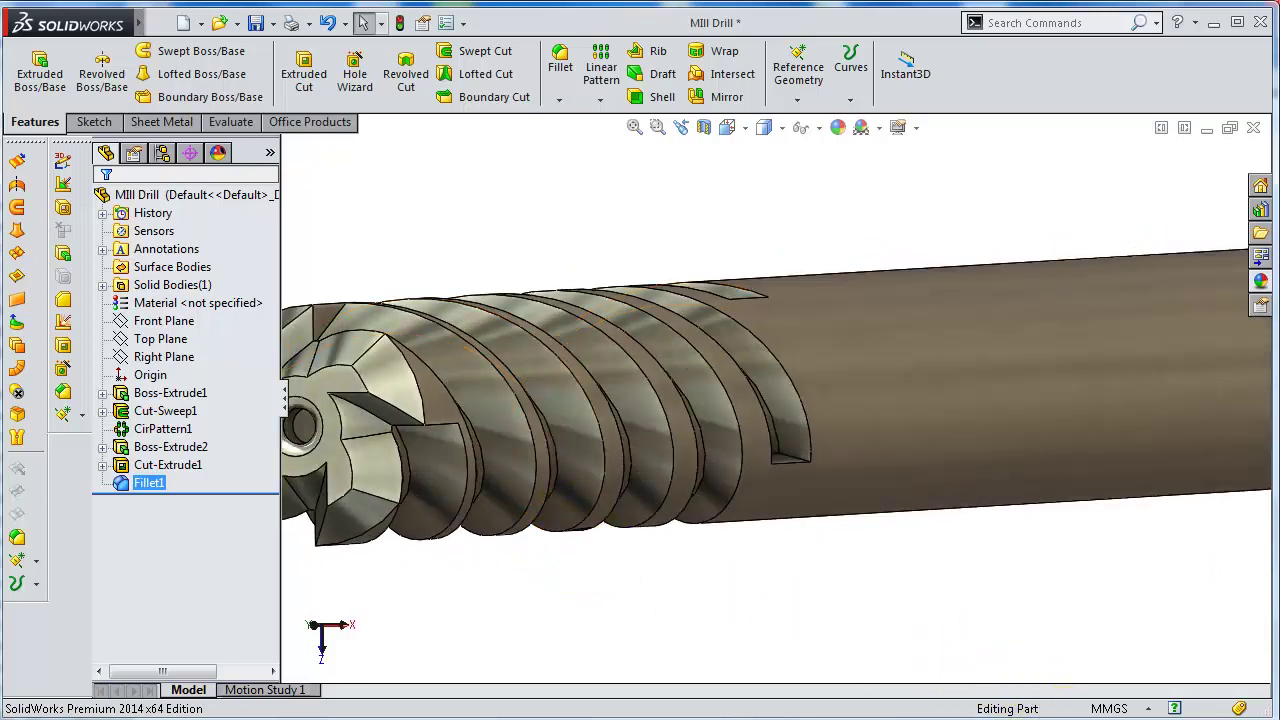
Edit Cut-Extrude1 to change the centre hole depth from 1.50 mm to 0.50 mm
left_click(133, 464)
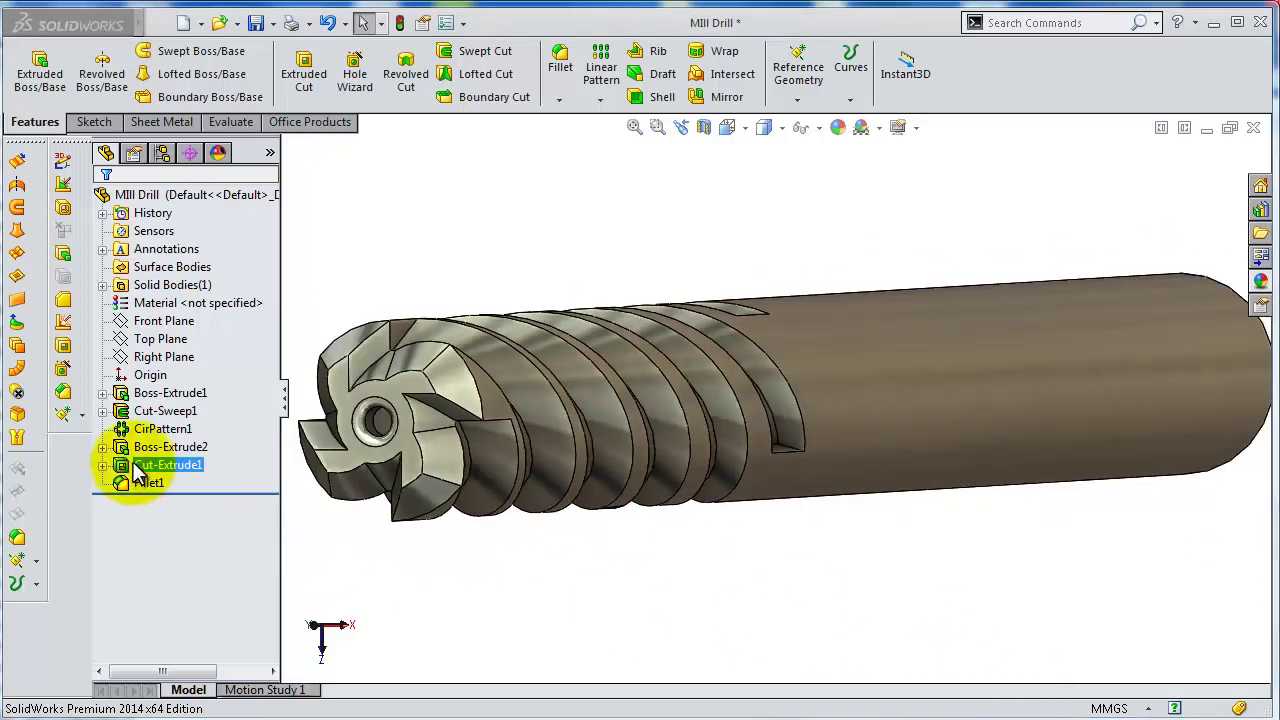
left_click(149, 408)
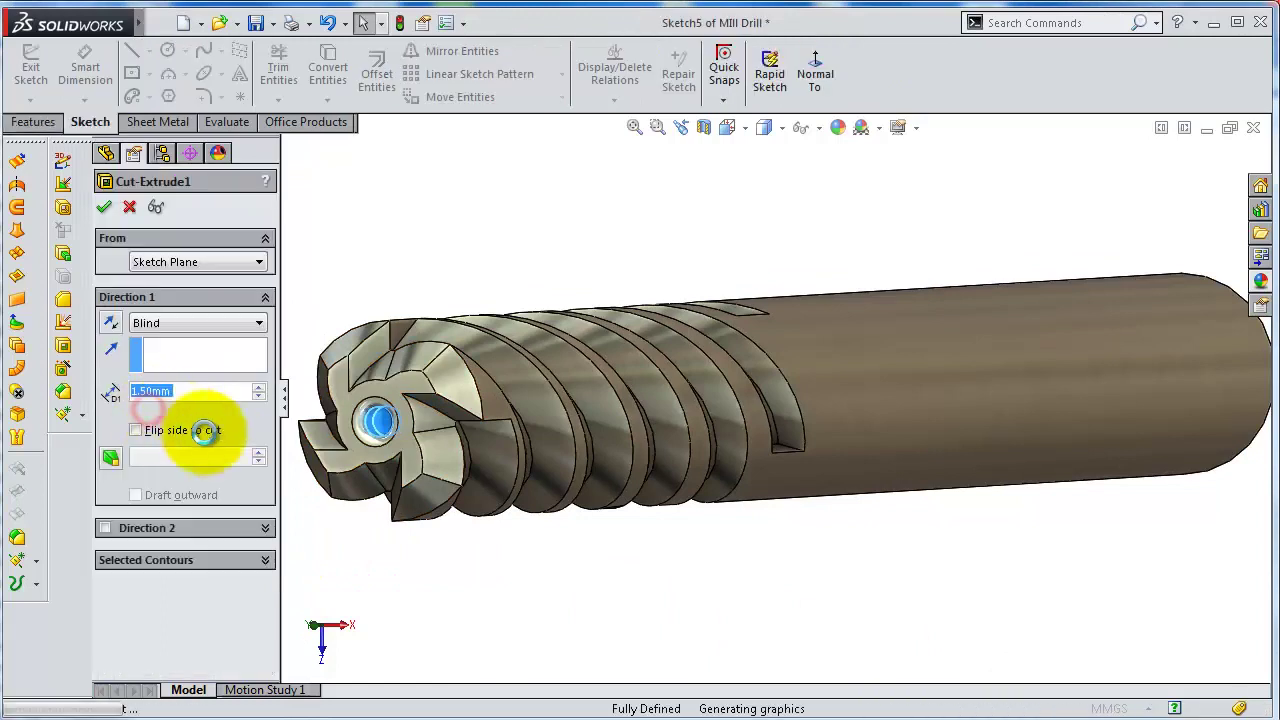
type("0.")
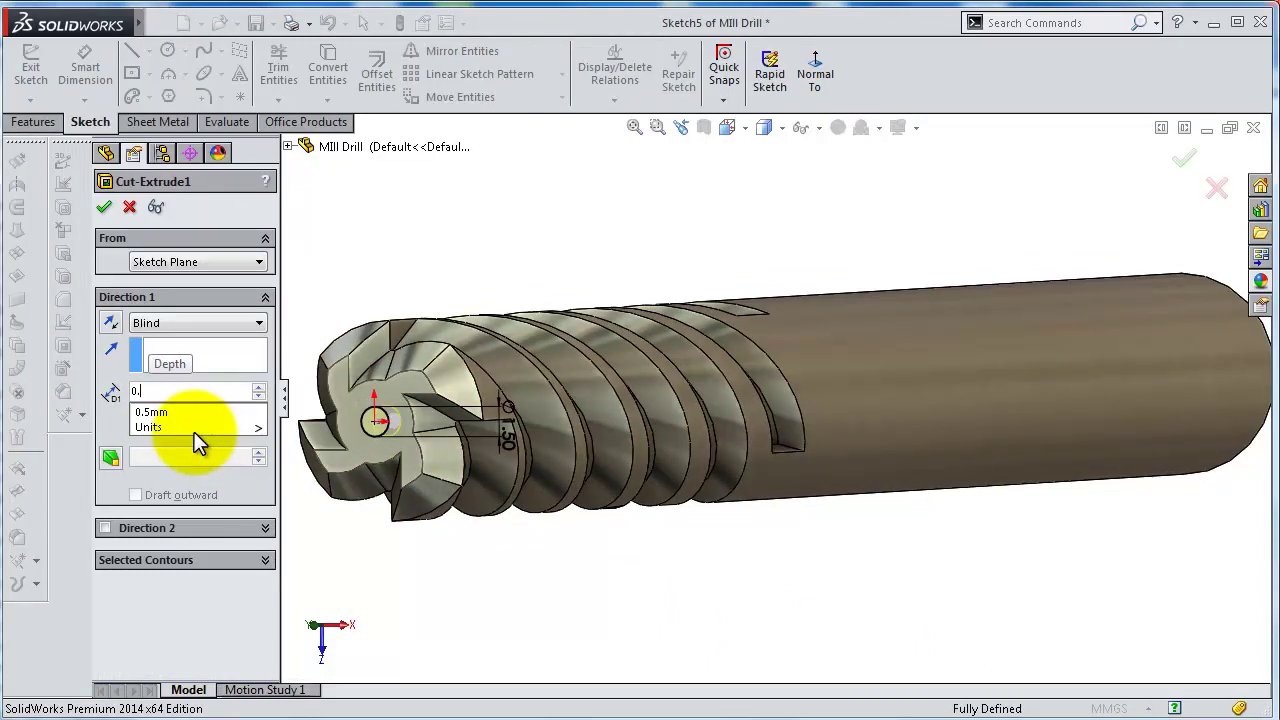
key("Return")
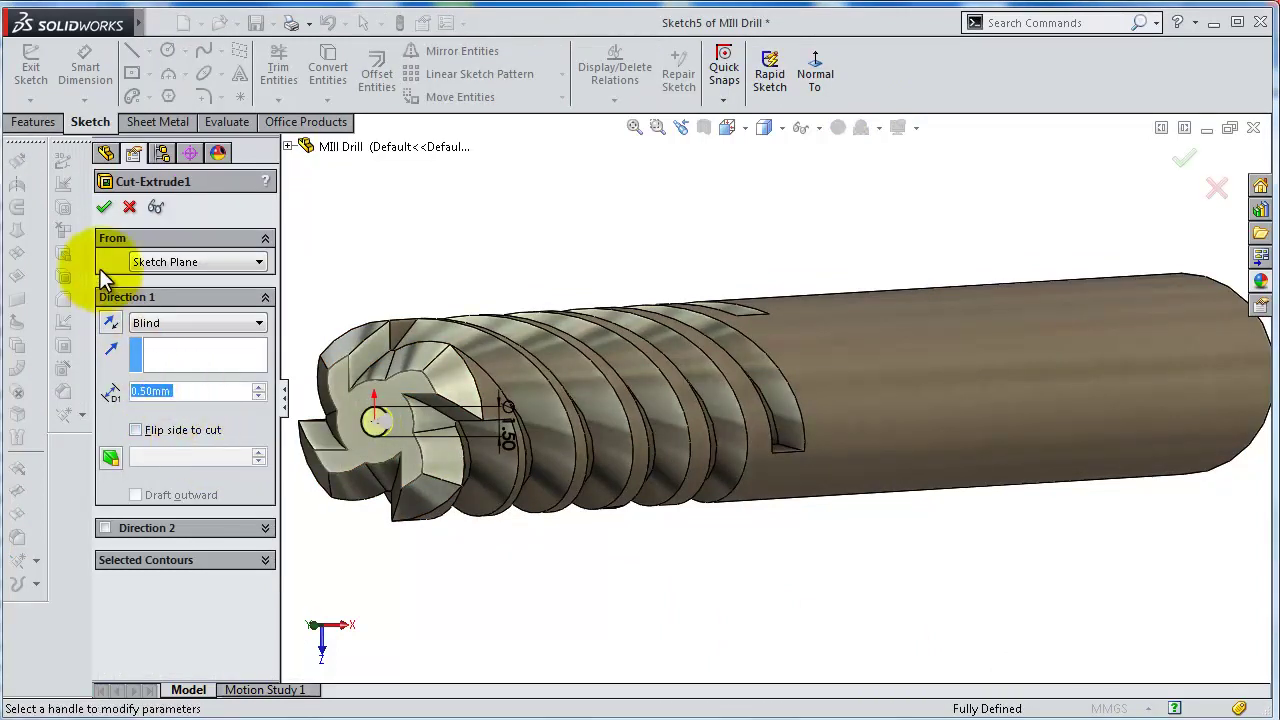
left_click(104, 206)
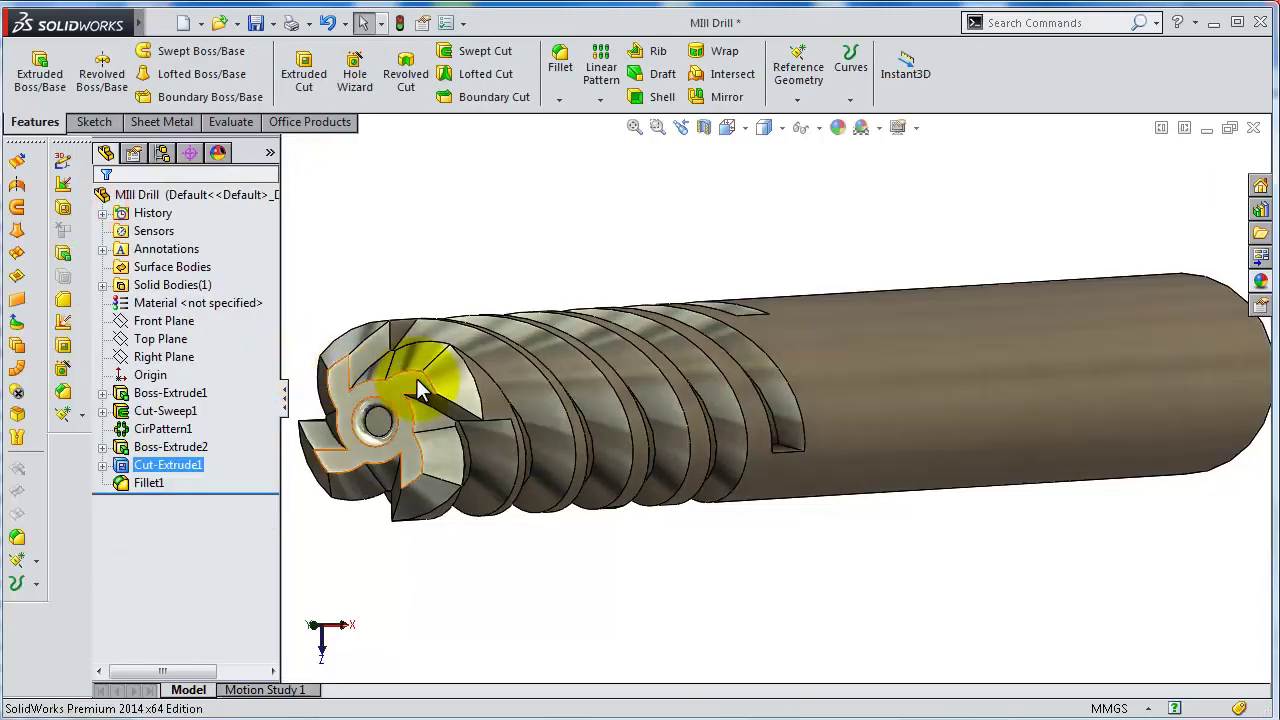
scroll(814, 429, "down", 3)
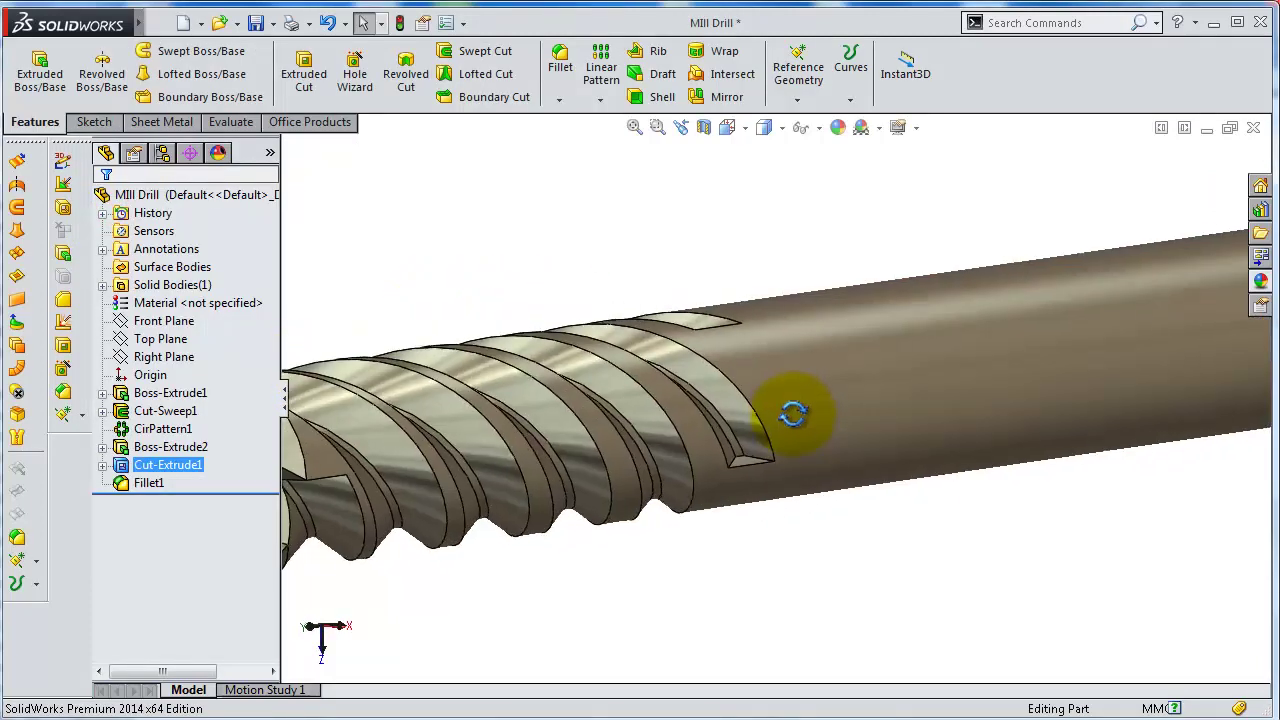
mouse_move(800, 414)
middle_mouse_down()
mouse_move(820, 490)
mouse_move(857, 543)
middle_mouse_up()
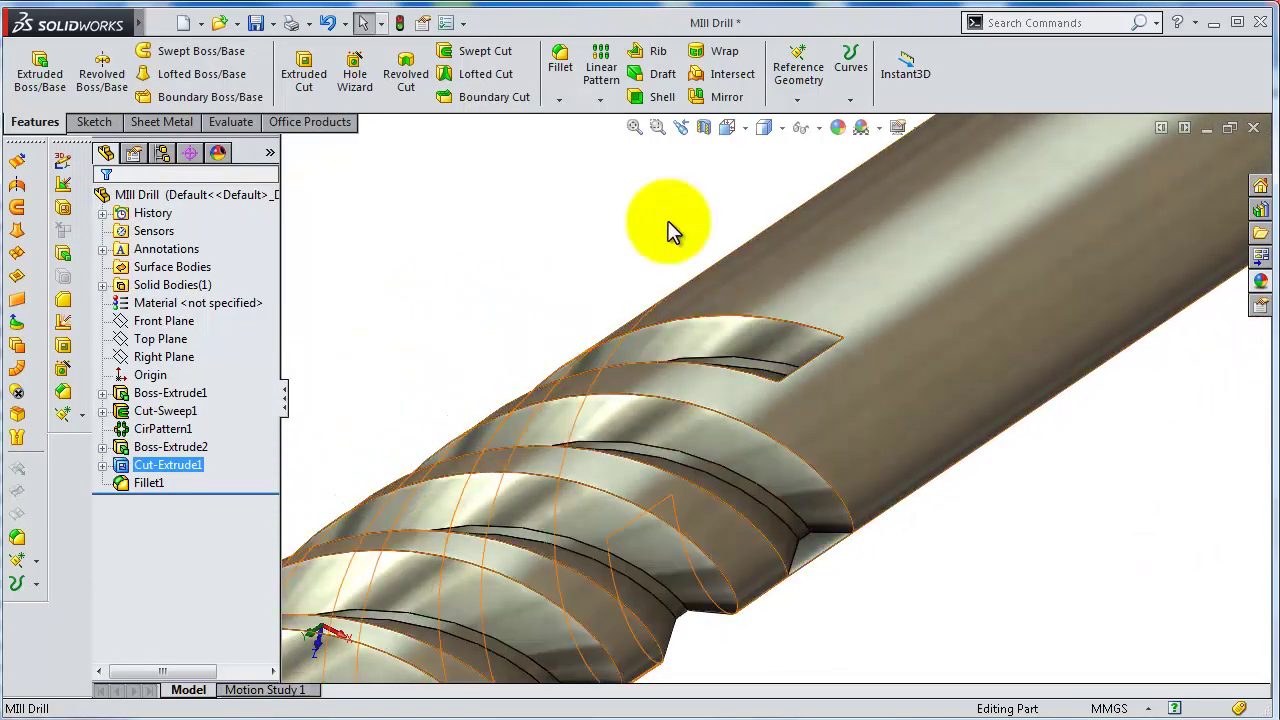
left_click(560, 70)
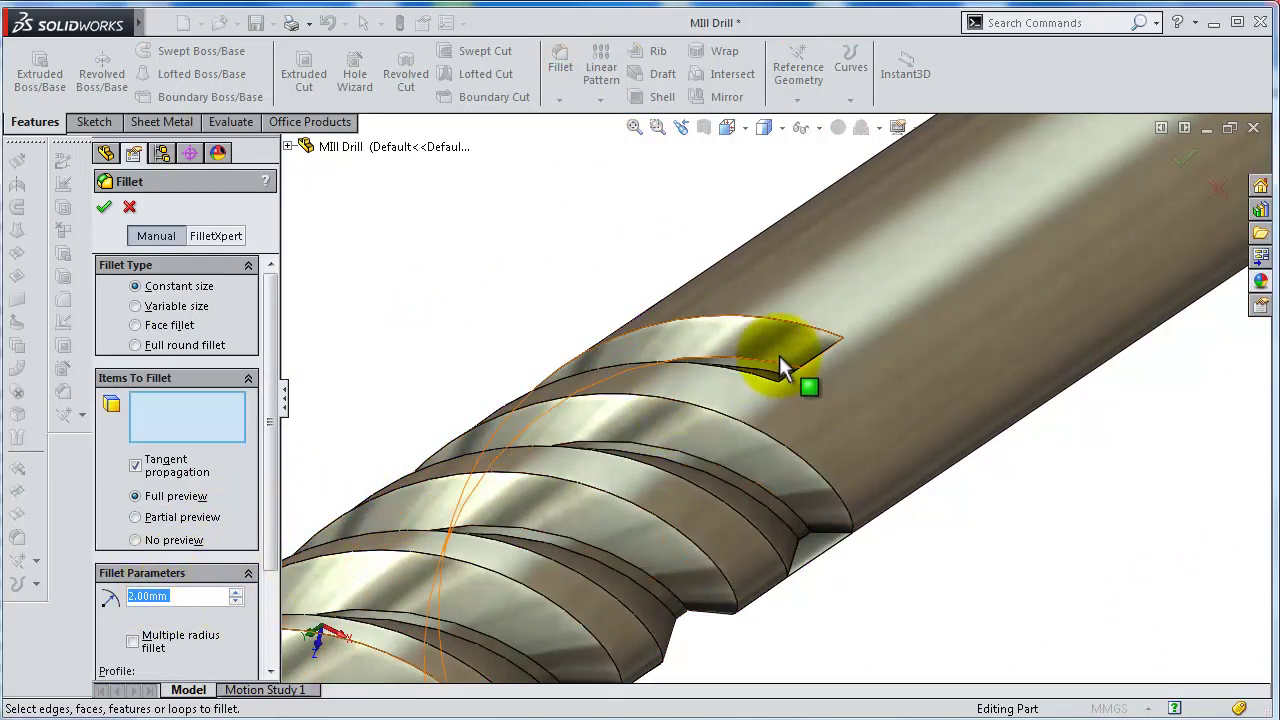
Fillet the four flute-end edges on the shank with a 2 mm radius
left_click(808, 376)
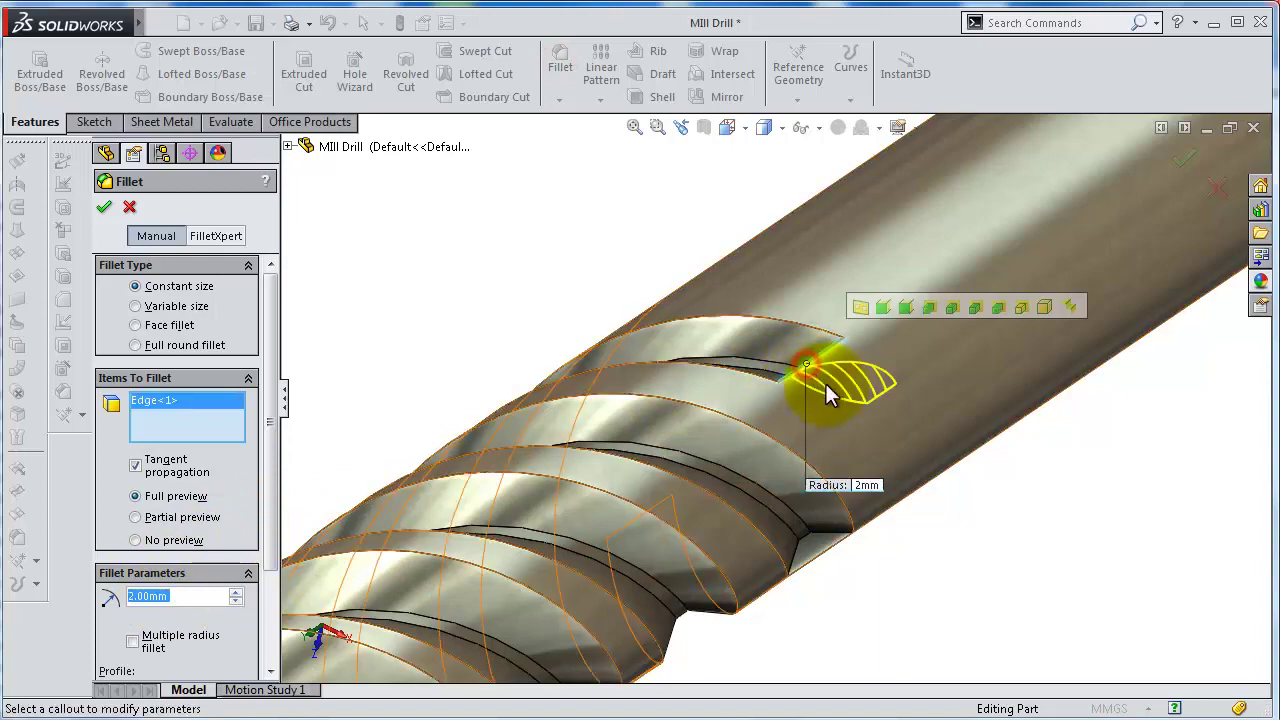
middle_click_drag(943, 523, 880, 486)
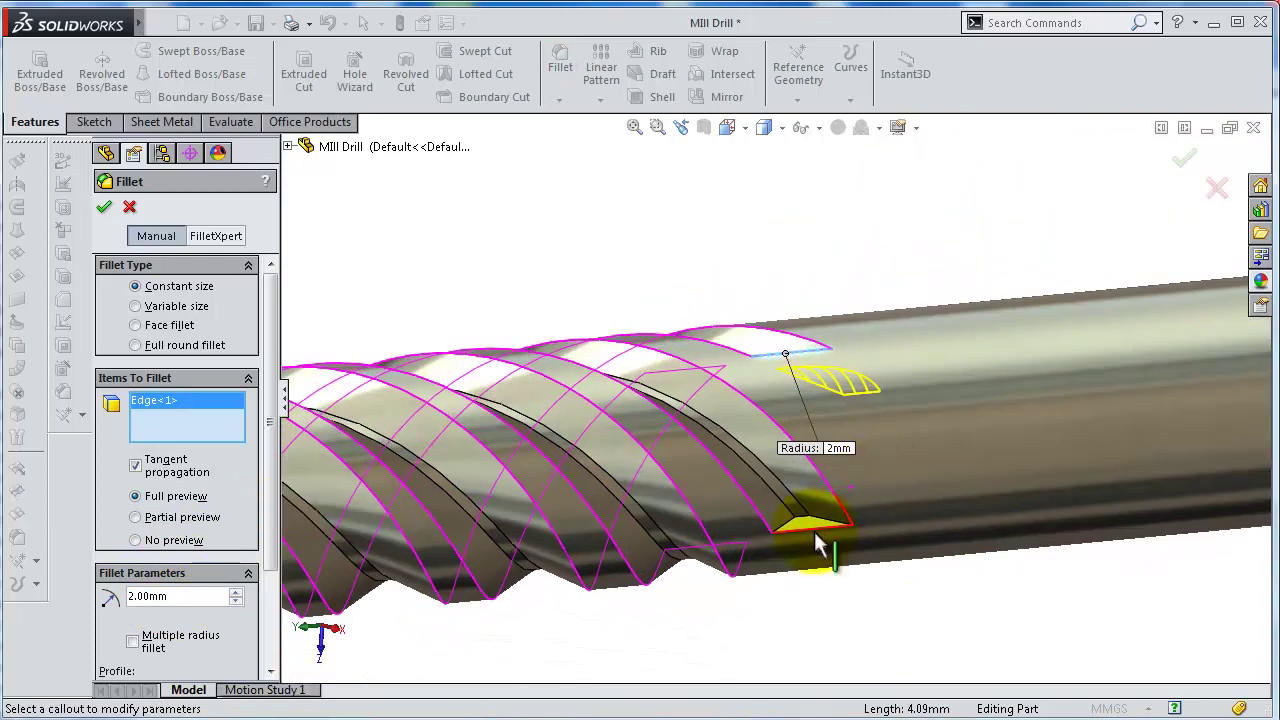
left_click(814, 533)
mouse_move(838, 623)
middle_mouse_down()
mouse_move(814, 449)
mouse_move(858, 400)
middle_mouse_up()
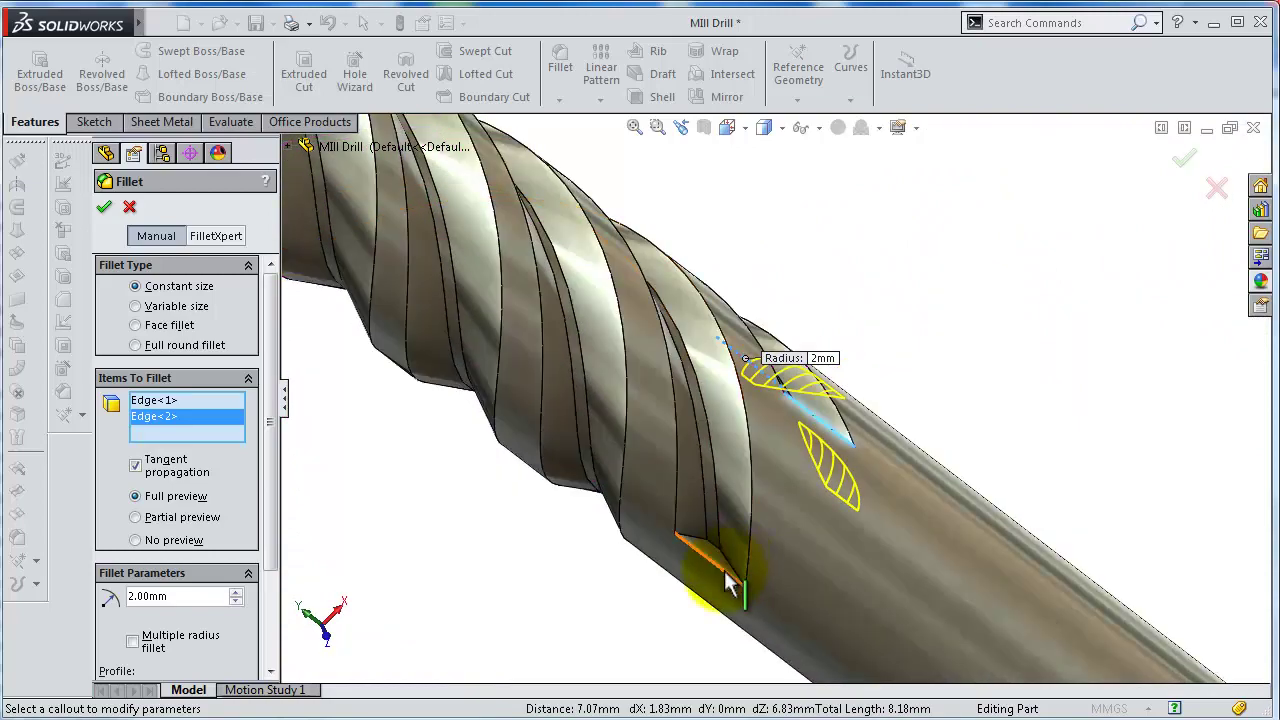
left_click(717, 569)
middle_click_drag(657, 634, 801, 535)
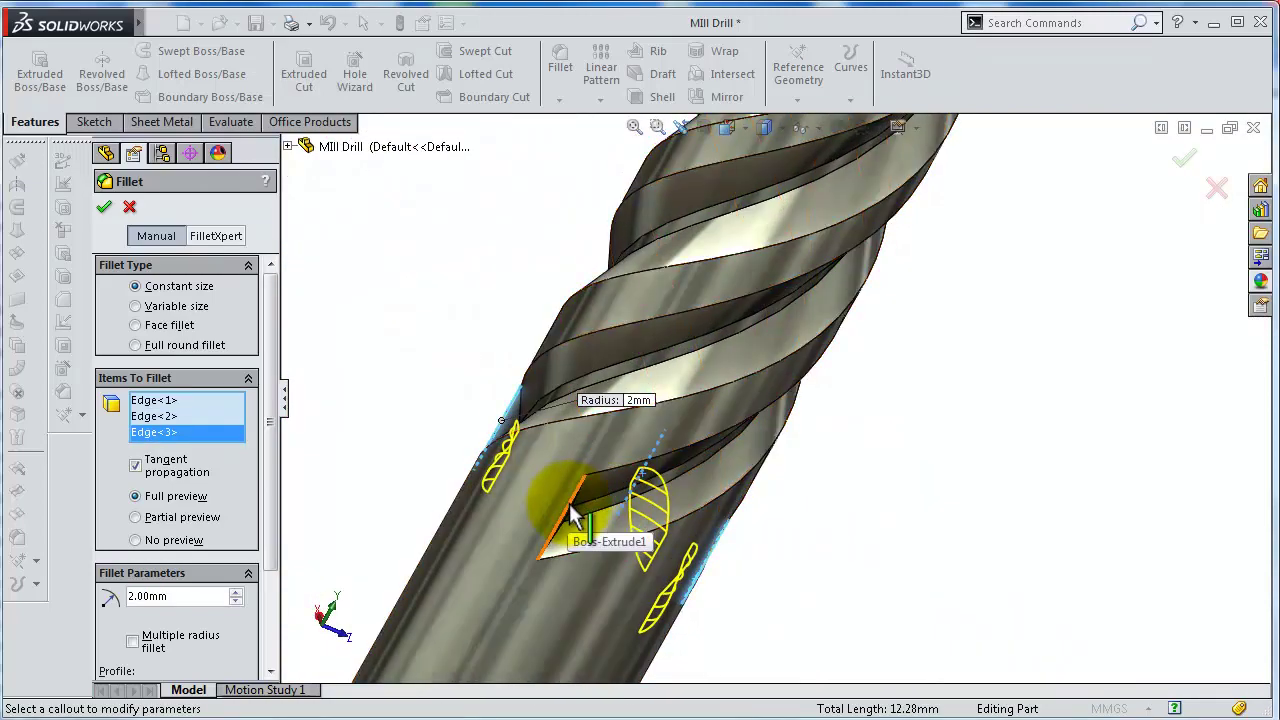
left_click(568, 503)
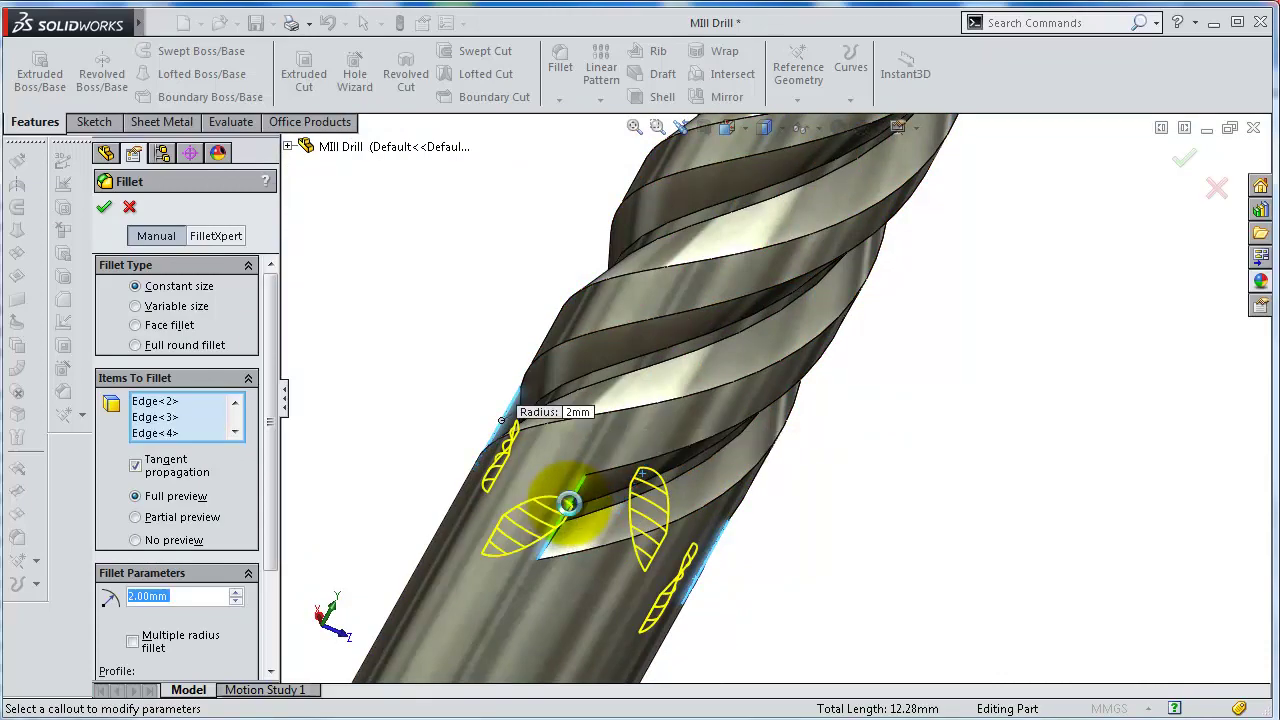
key("Return")
mouse_move(780, 567)
middle_mouse_down()
mouse_move(700, 586)
mouse_move(677, 671)
mouse_move(718, 440)
middle_mouse_up()
mouse_move(648, 543)
middle_mouse_down()
mouse_move(797, 470)
mouse_move(794, 434)
mouse_move(700, 363)
mouse_move(794, 423)
mouse_move(812, 474)
middle_mouse_up()
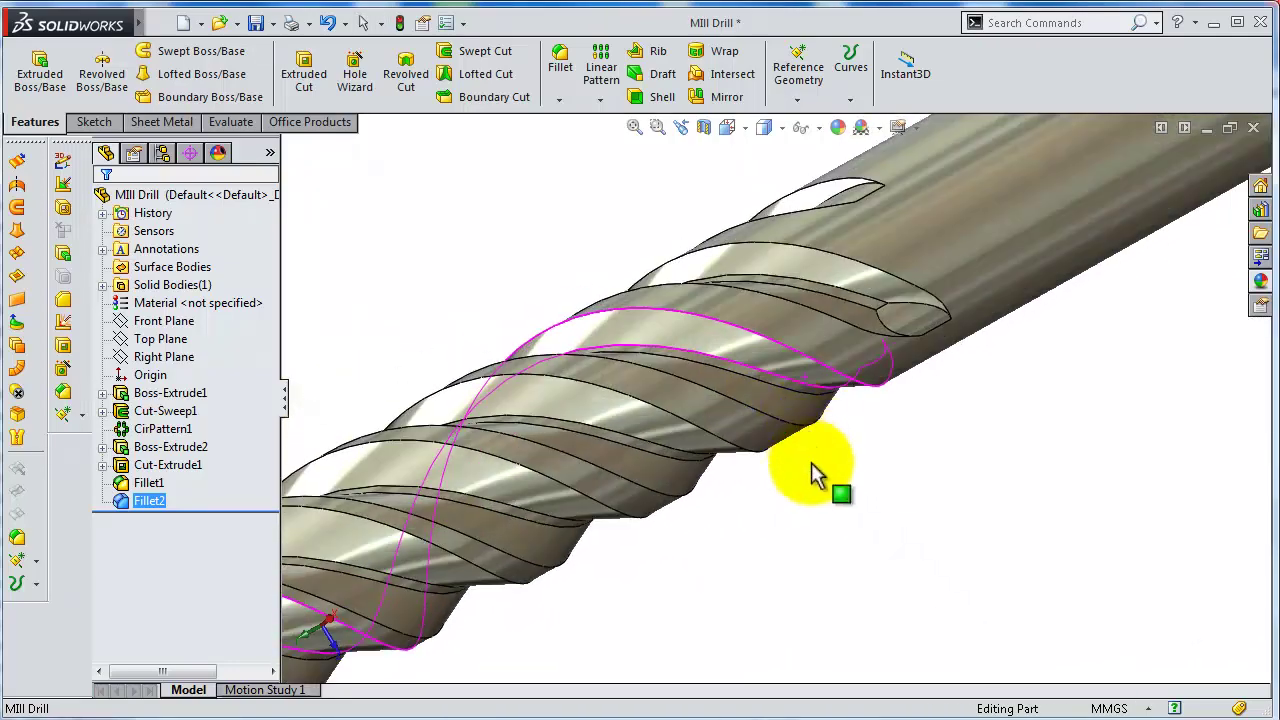
Start a 1.00 mm fillet and select the edges of the first flute run-outs
left_click(562, 60)
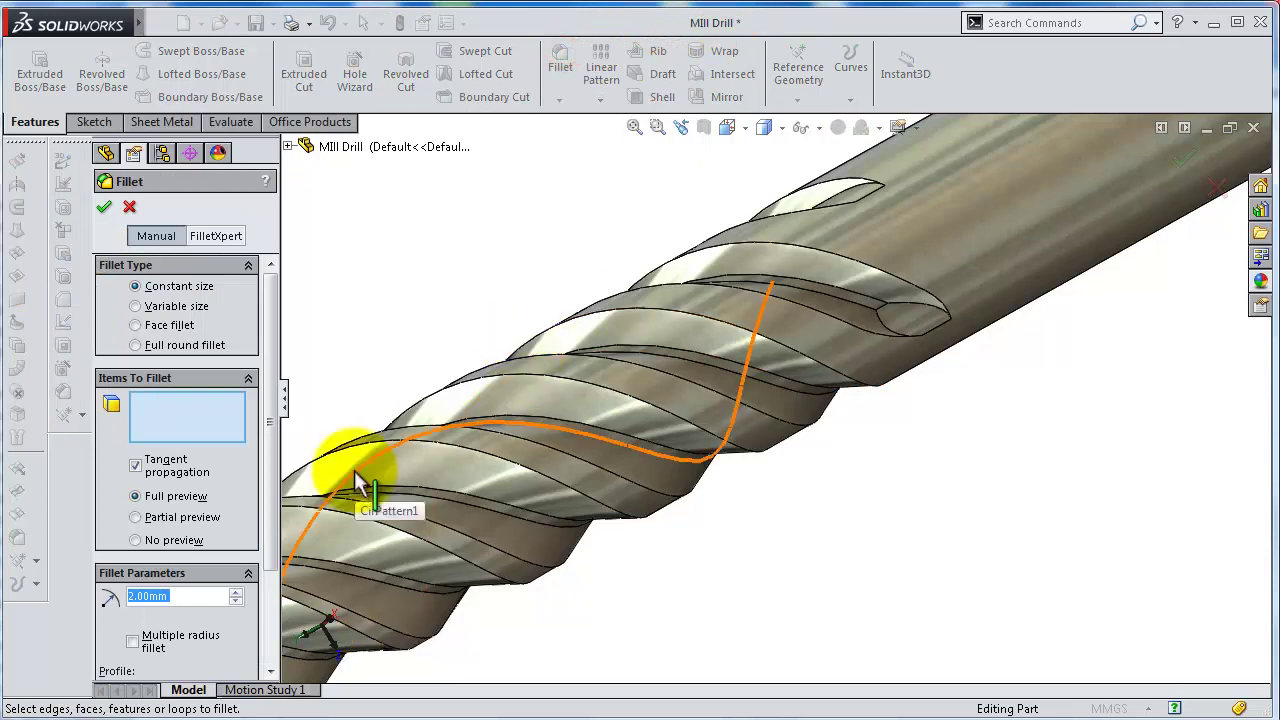
type("1")
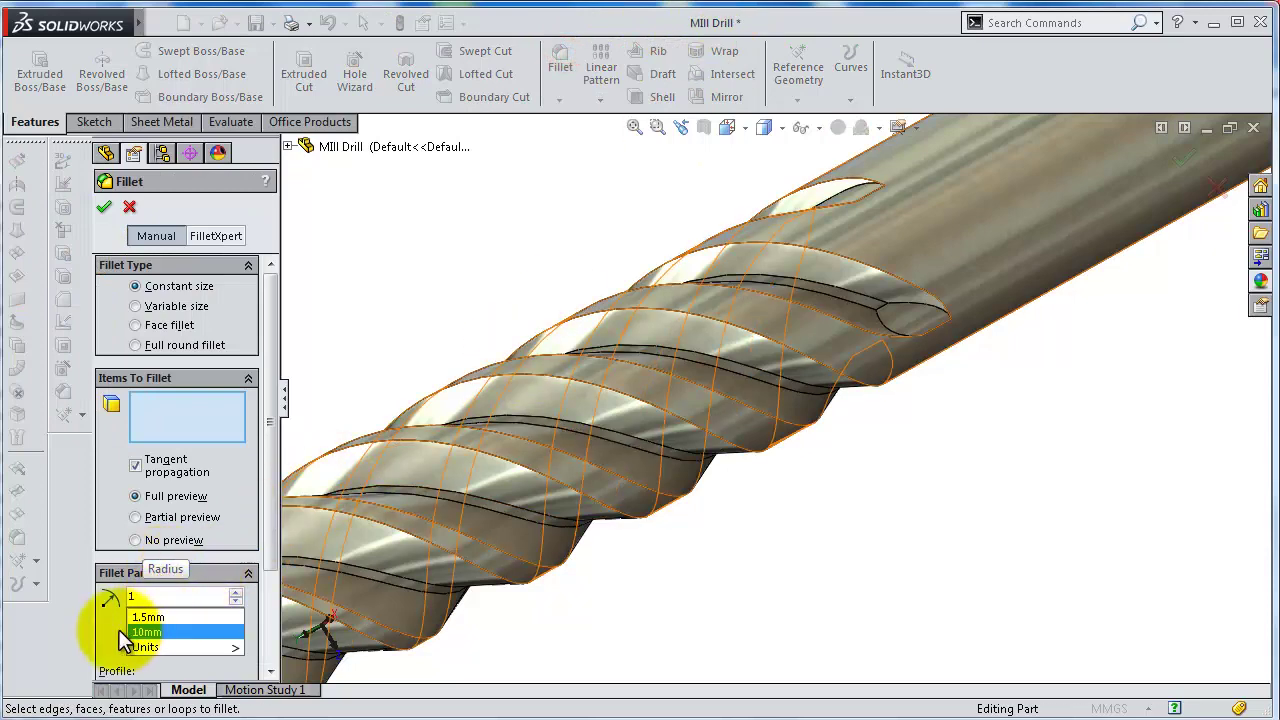
key("Return")
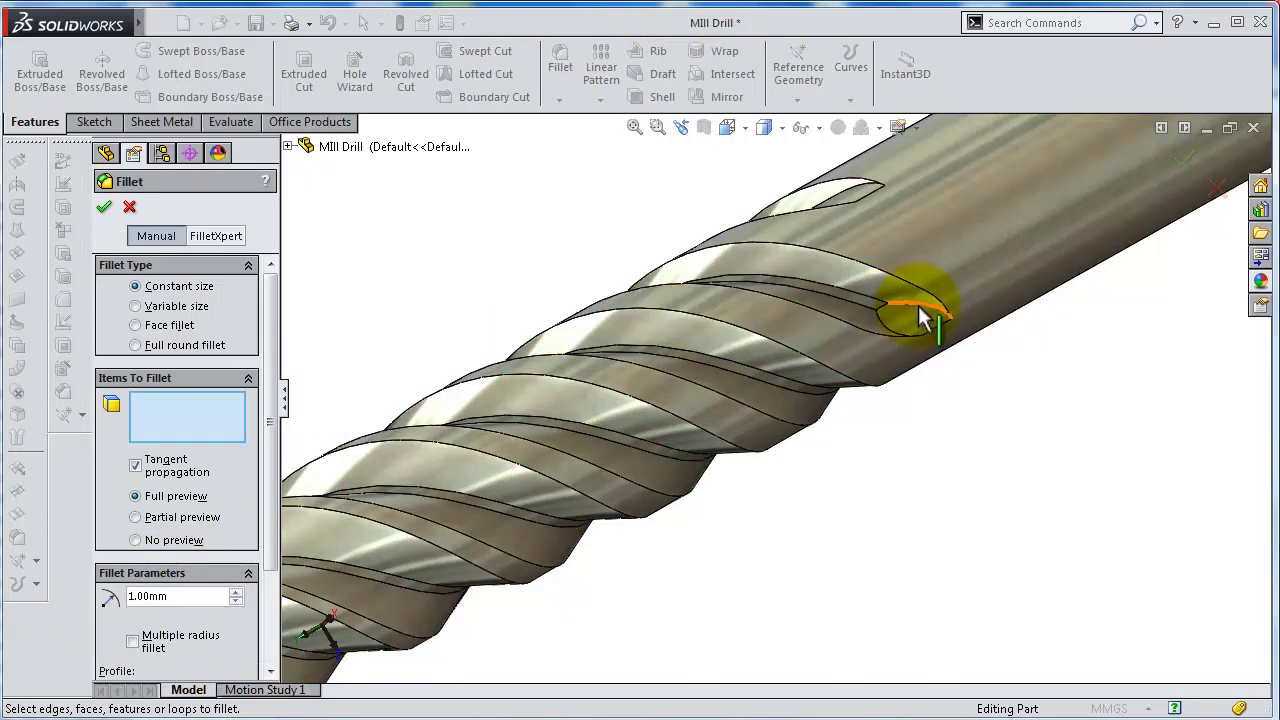
left_click(916, 304)
scroll(920, 300, "down", 2)
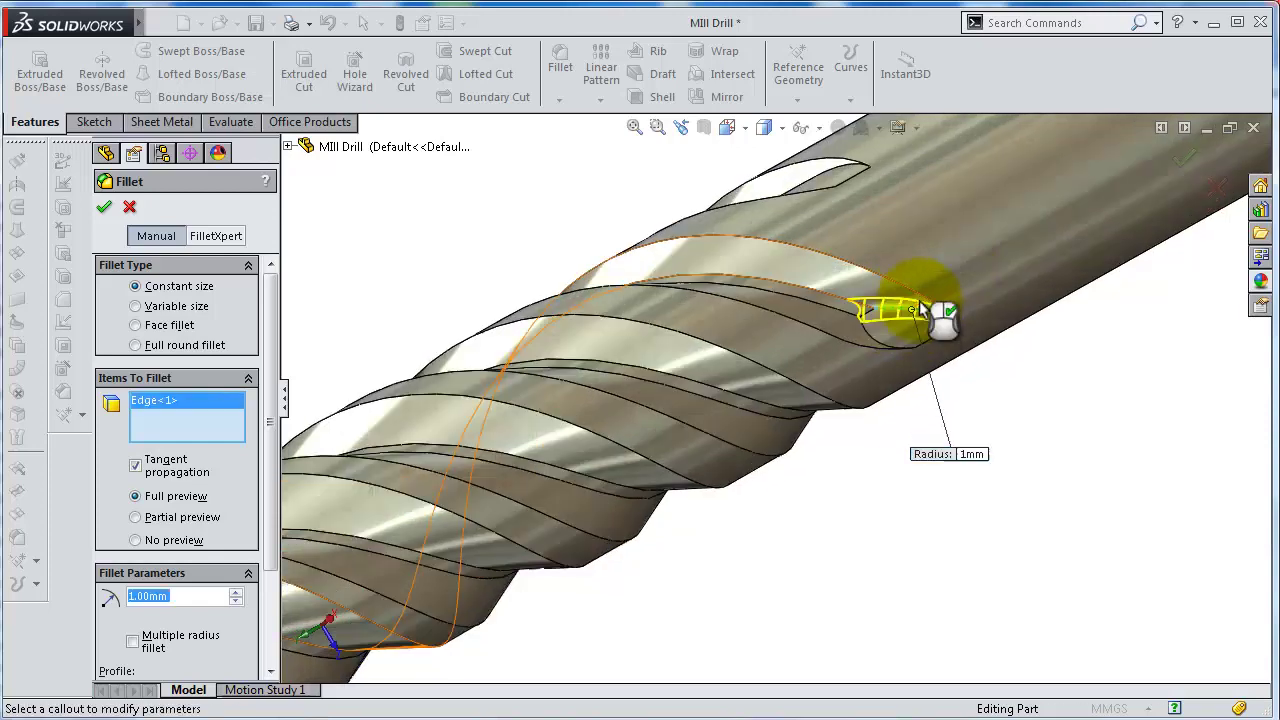
scroll(920, 305, "down", 2)
scroll(920, 328, "down", 2)
scroll(790, 440, "down", 2)
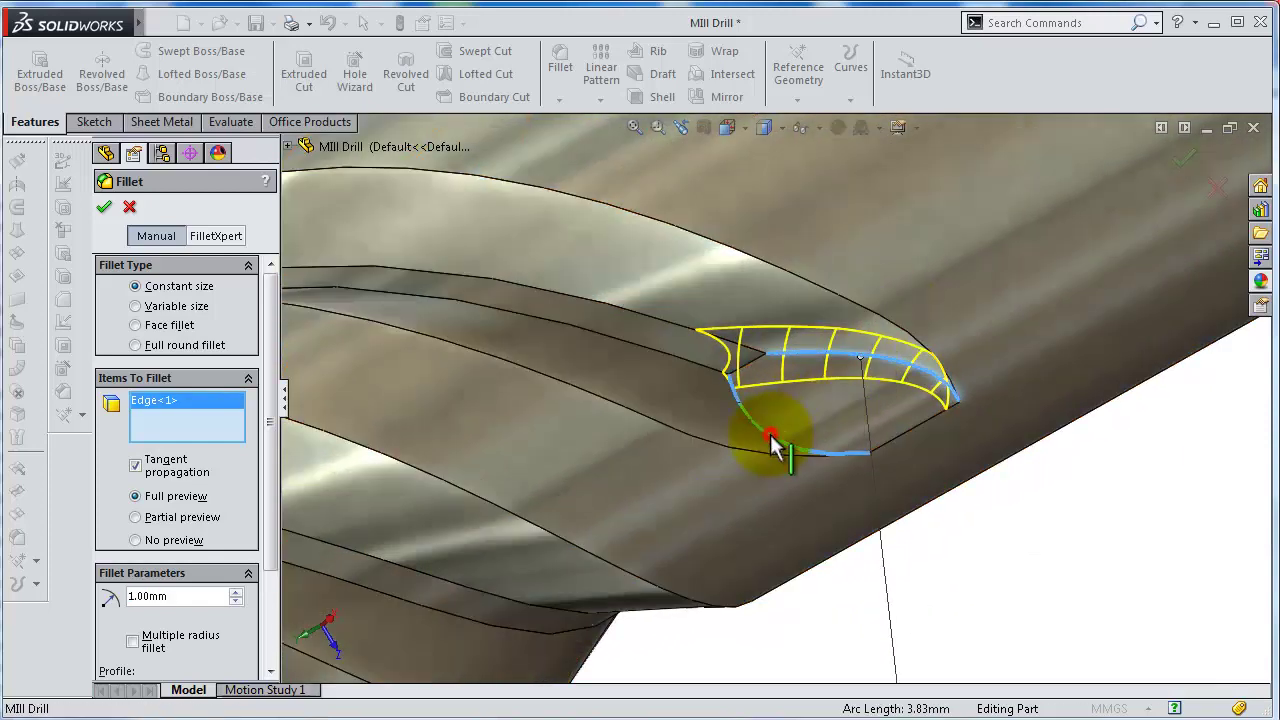
left_click(768, 438)
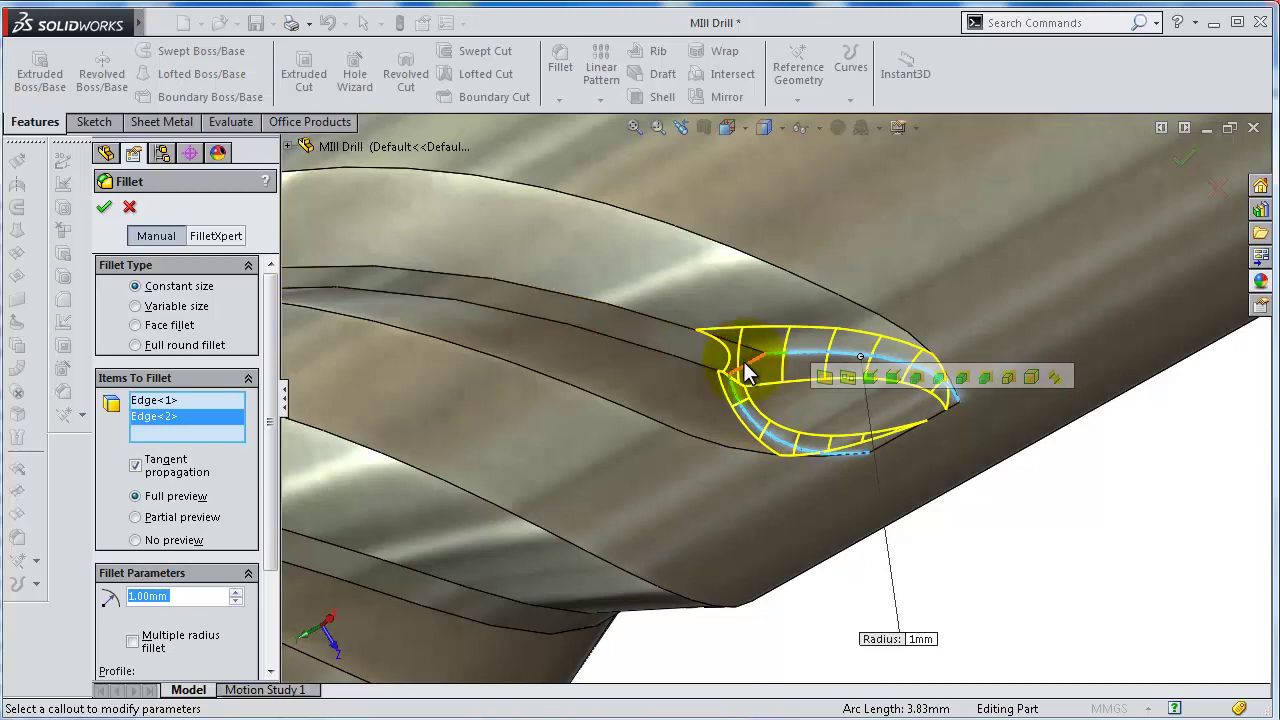
left_click(800, 371)
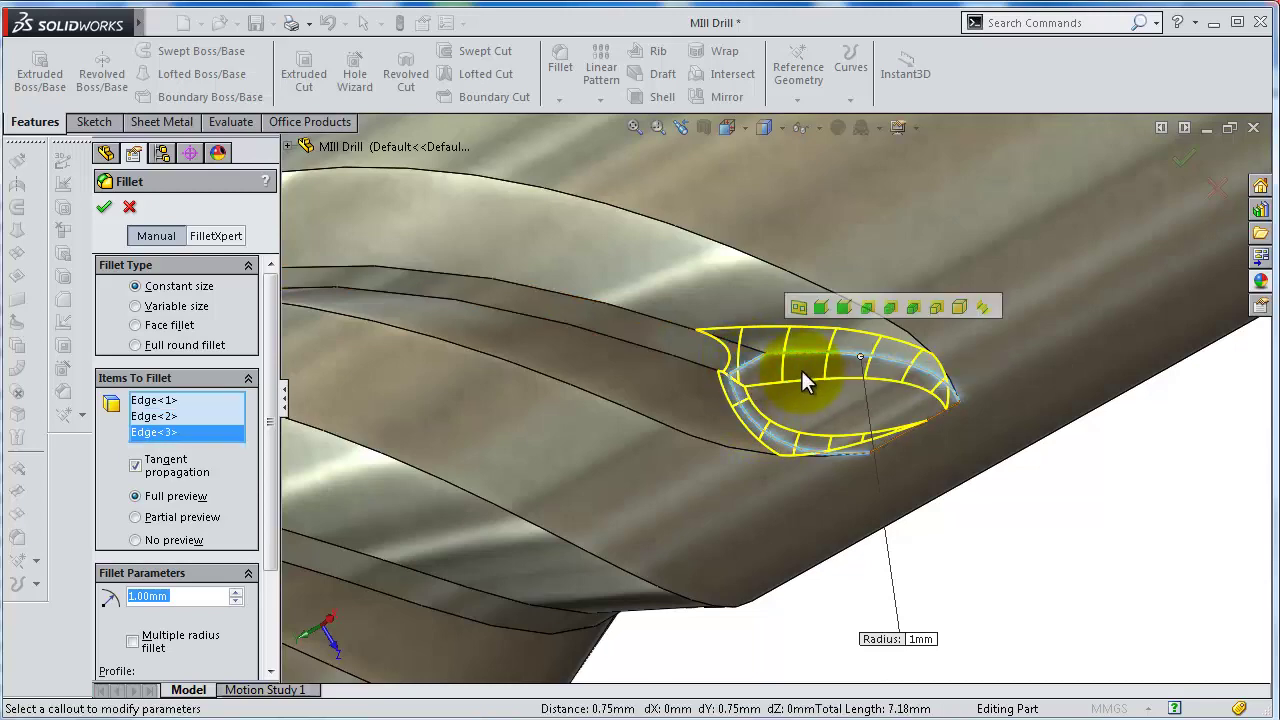
scroll(703, 330, "up", 1)
scroll(697, 326, "up", 1)
scroll(695, 320, "up", 1)
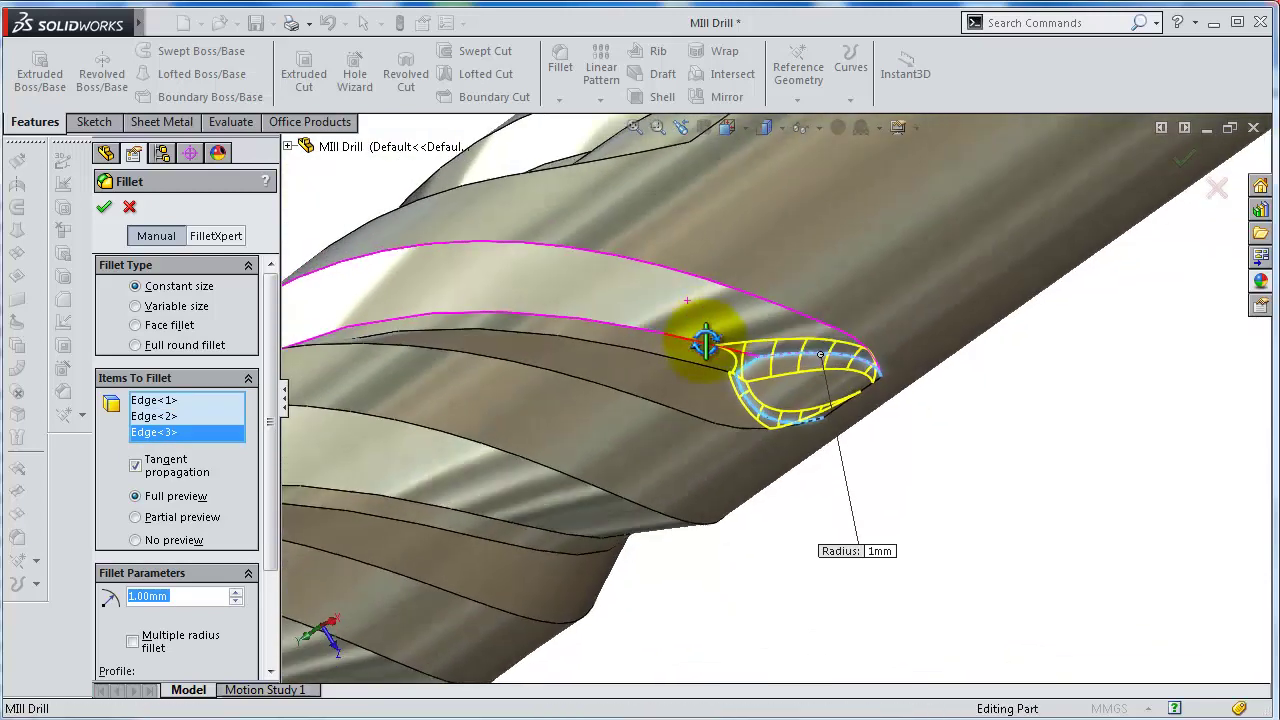
scroll(707, 311, "up", 1)
scroll(691, 281, "down", 1)
scroll(695, 300, "down", 1)
scroll(699, 316, "down", 1)
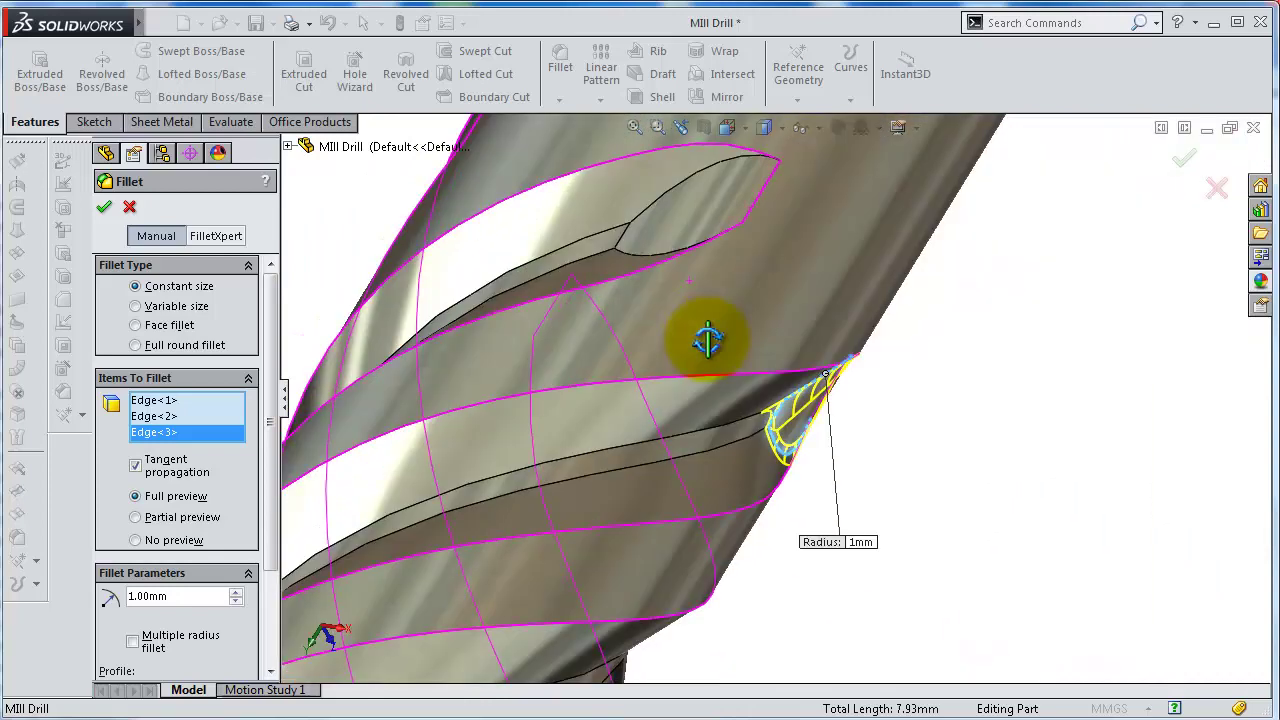
scroll(697, 320, "up", 2)
scroll(693, 296, "up", 1)
scroll(694, 280, "up", 1)
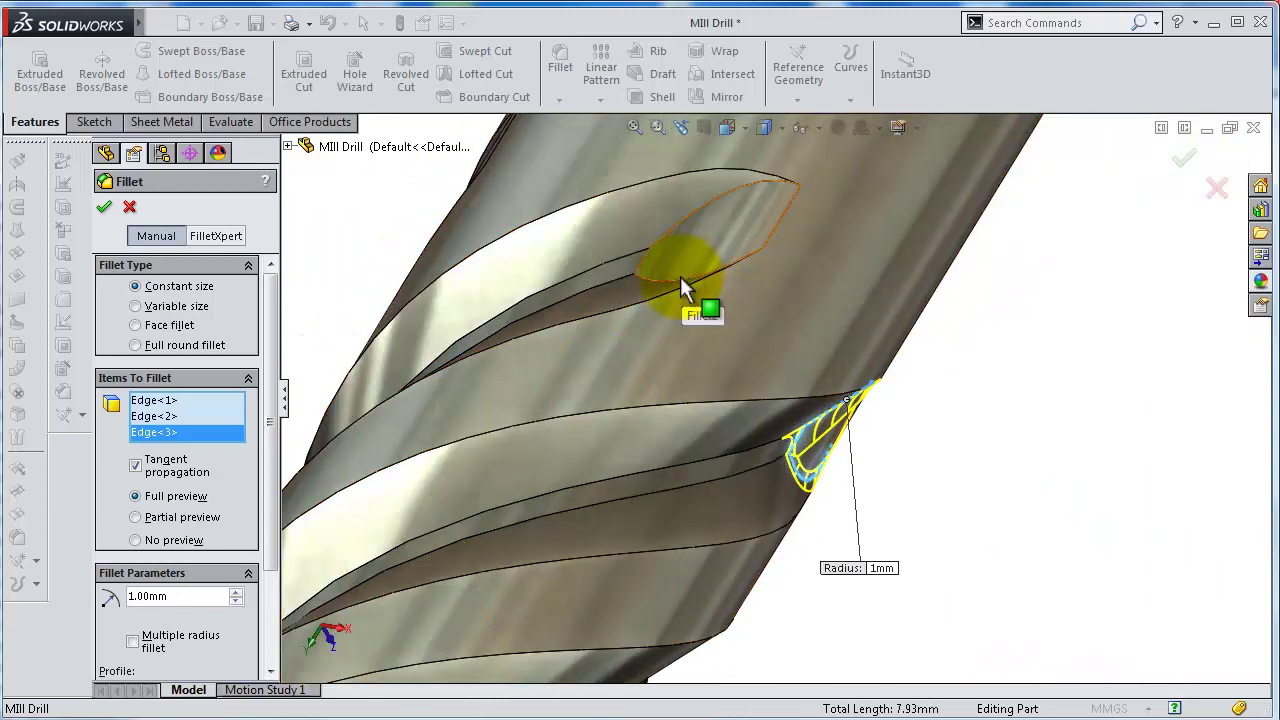
left_click(678, 289)
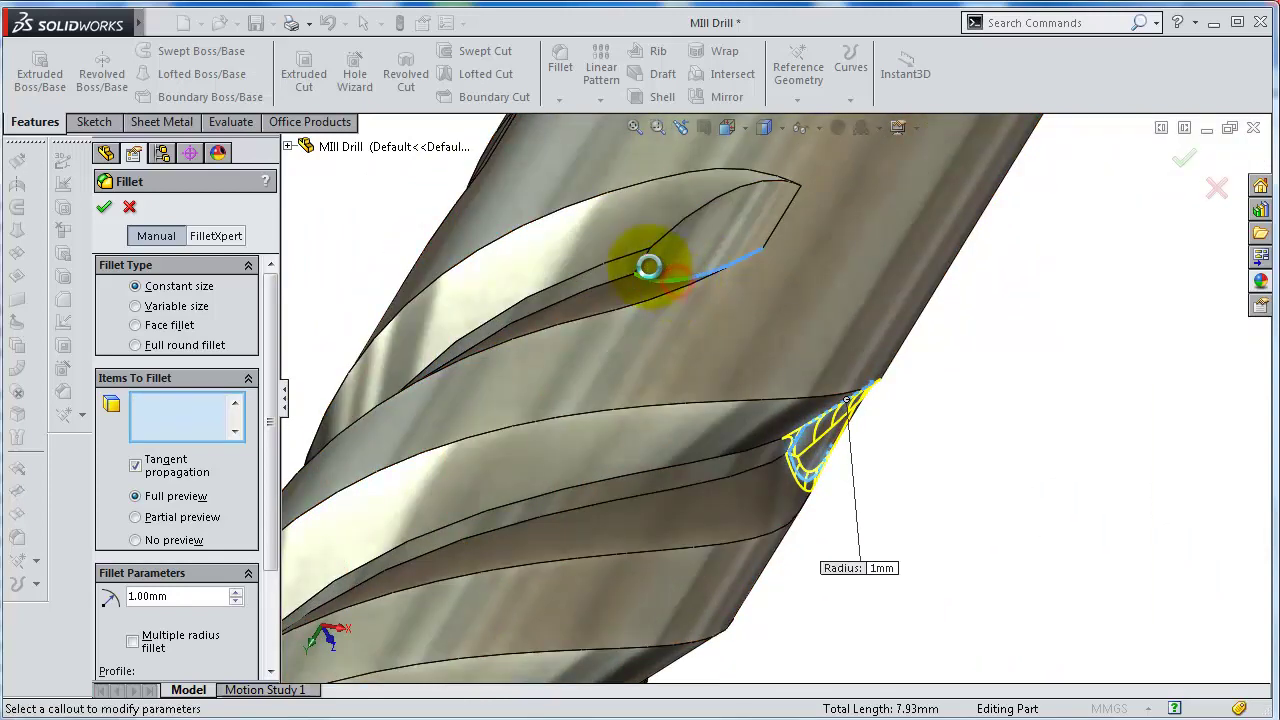
left_click(652, 275)
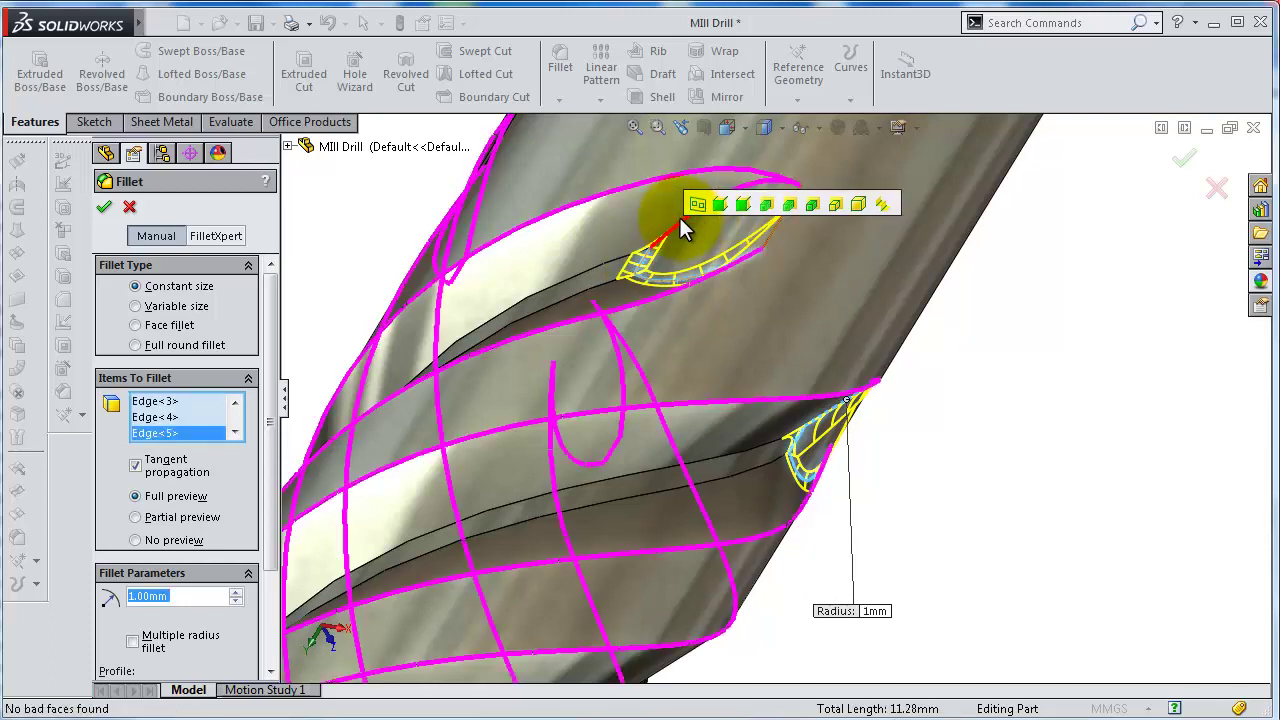
left_click(677, 217)
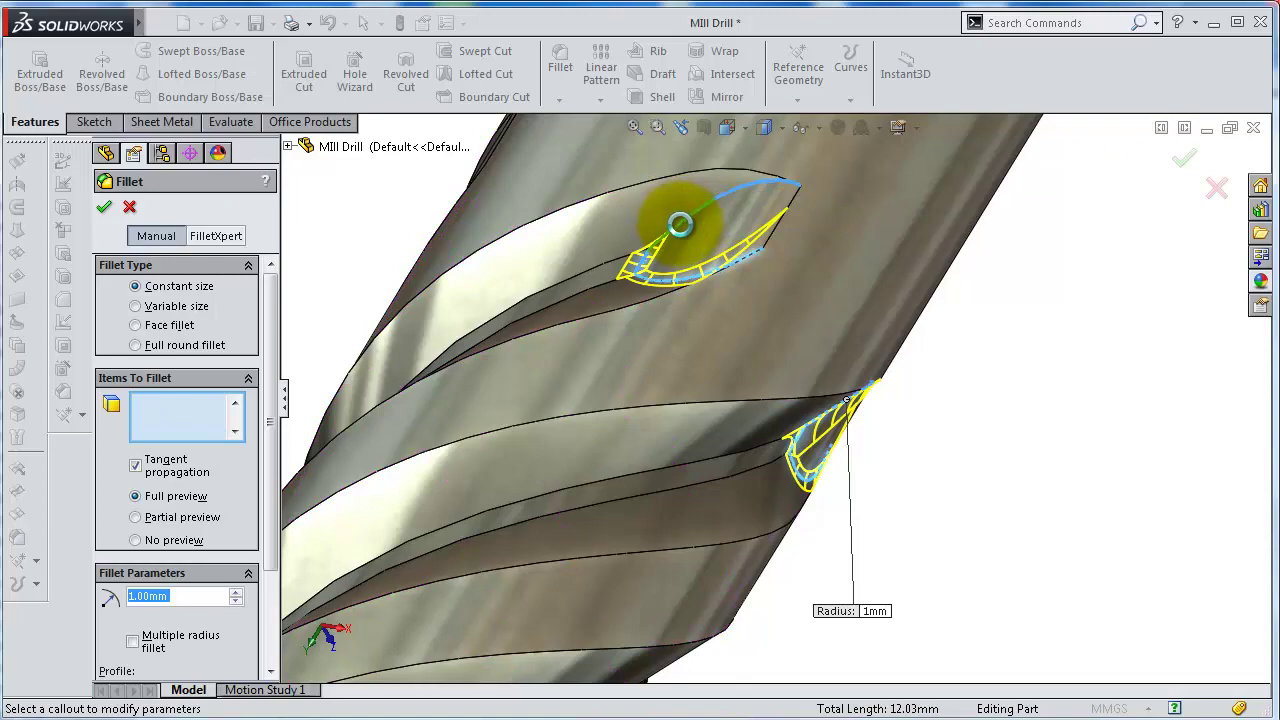
Add the remaining flute run-out edges around the drill and apply the 1 mm fillet
mouse_move(725, 227)
middle_mouse_down()
mouse_move(718, 260)
mouse_move(517, 368)
middle_mouse_up()
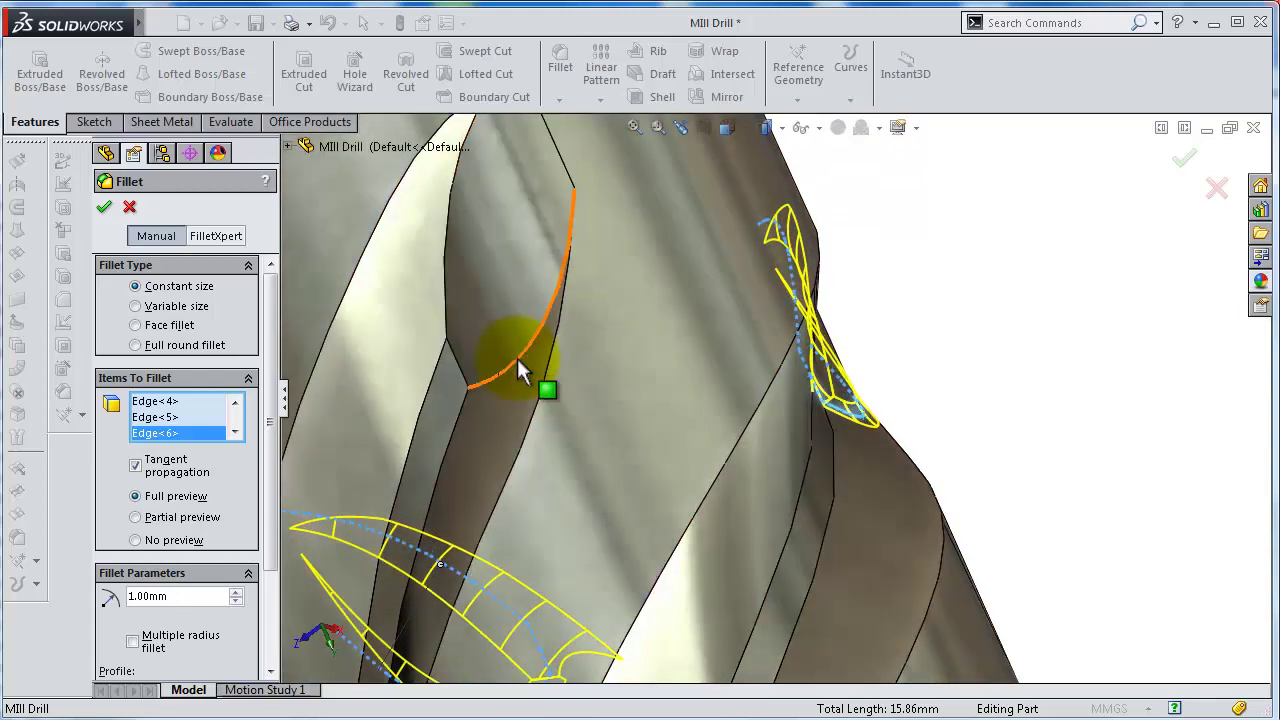
left_click(517, 360)
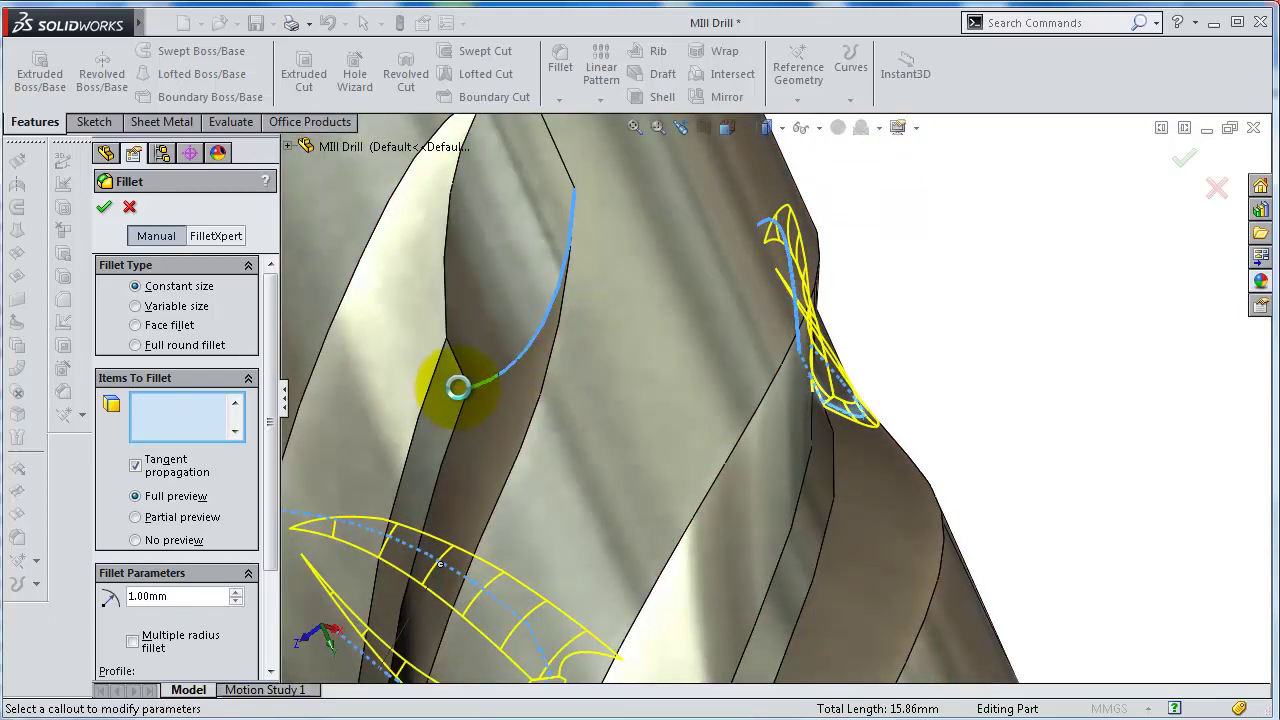
left_click(461, 383)
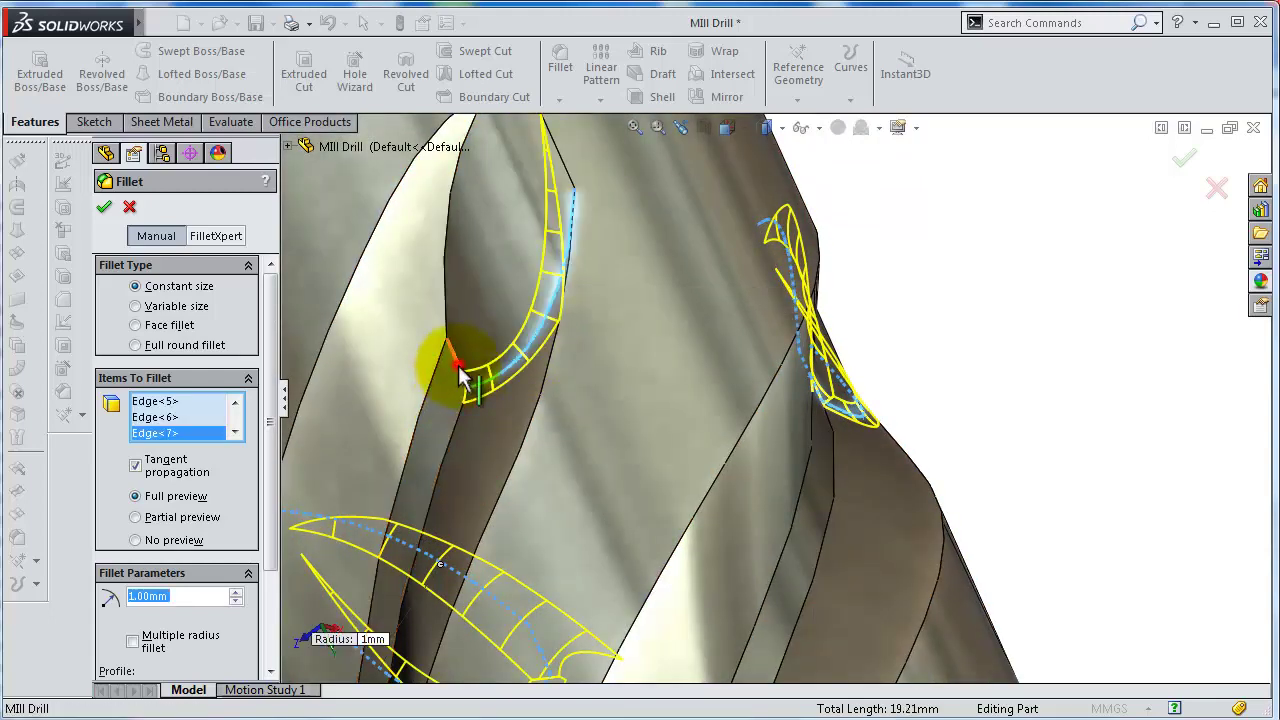
left_click(457, 366)
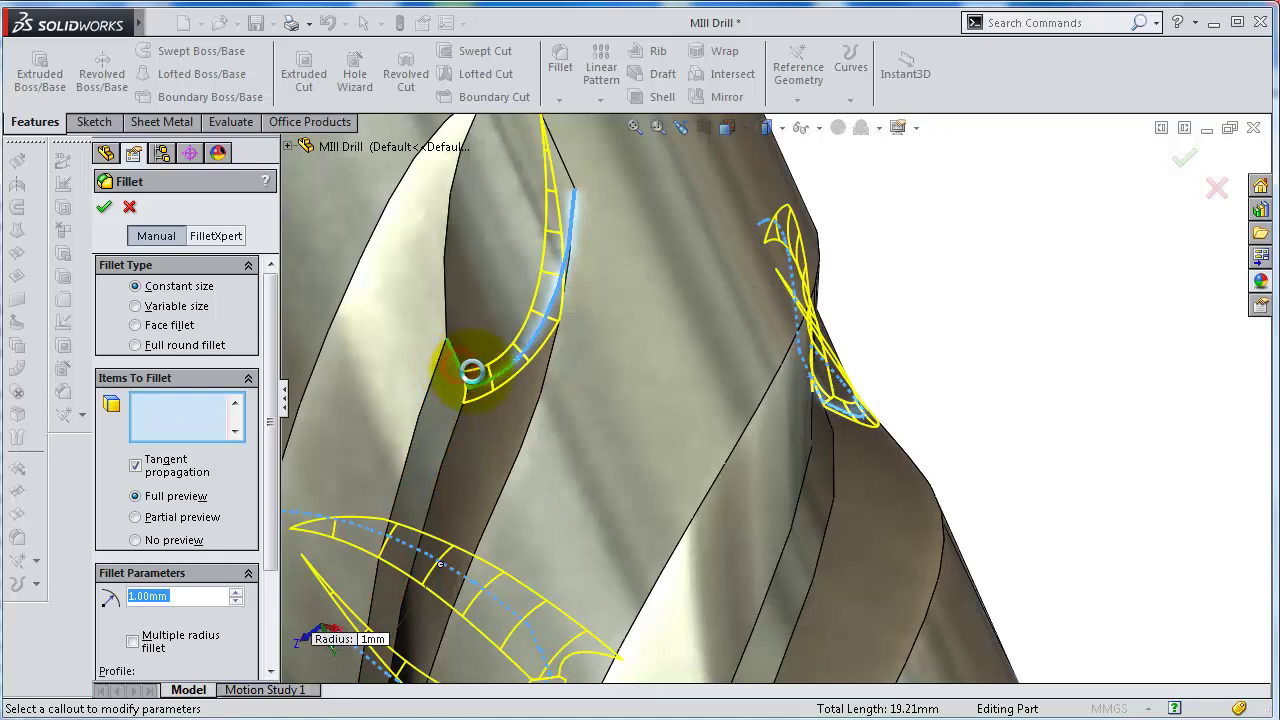
left_click(498, 275)
left_click(447, 228)
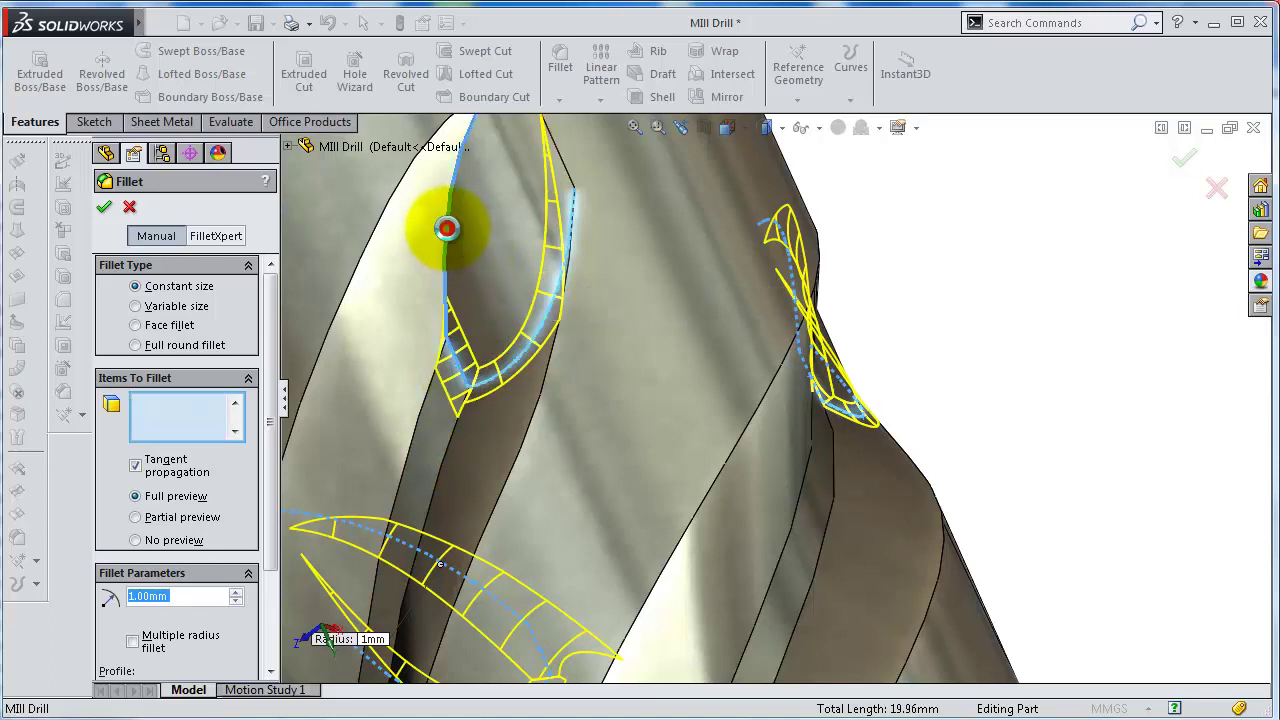
left_click(444, 226)
mouse_move(542, 298)
middle_mouse_down()
mouse_move(635, 460)
mouse_move(543, 457)
mouse_move(606, 337)
mouse_move(528, 506)
mouse_move(667, 496)
mouse_move(652, 512)
middle_mouse_up()
left_click(660, 500)
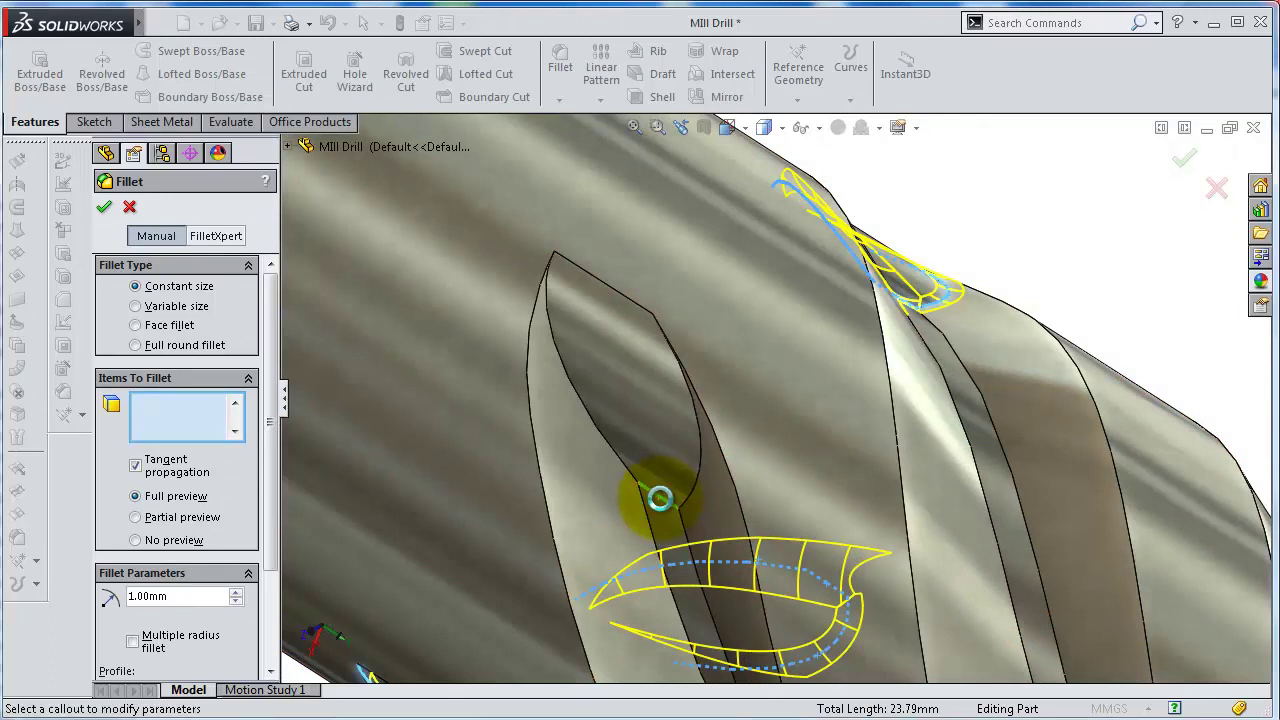
left_click(659, 496)
left_click(694, 482)
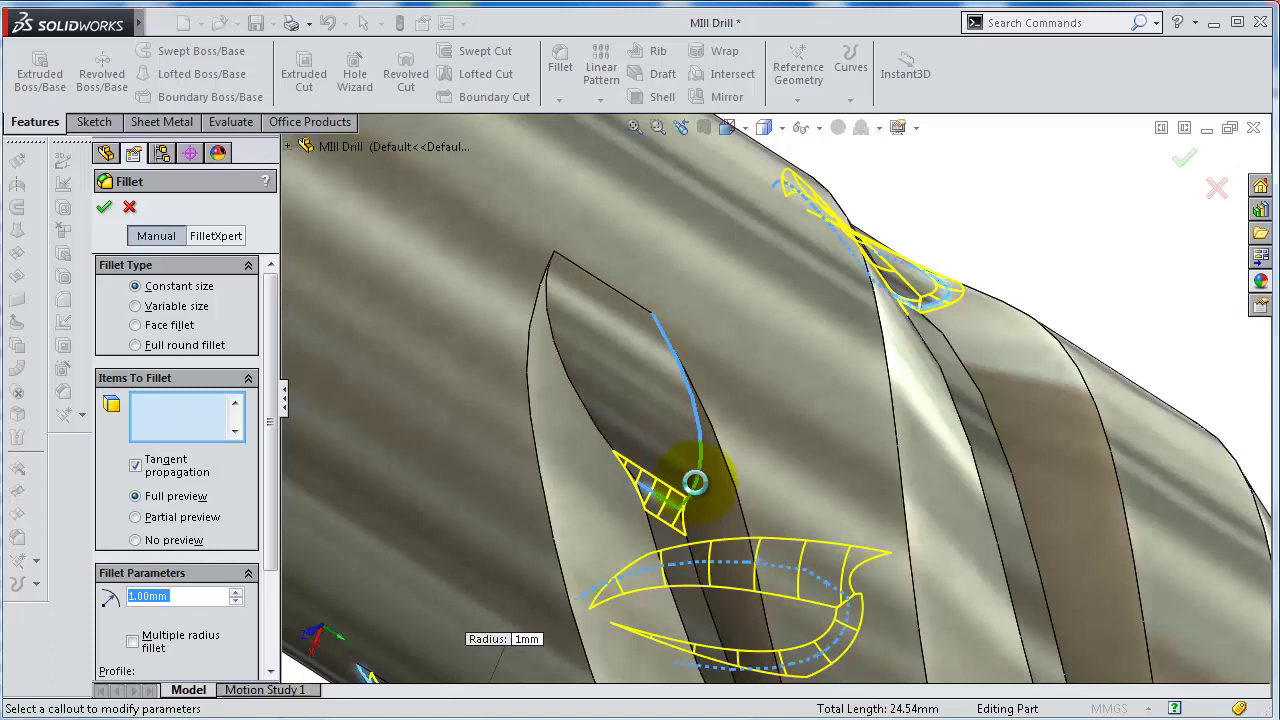
left_click(694, 482)
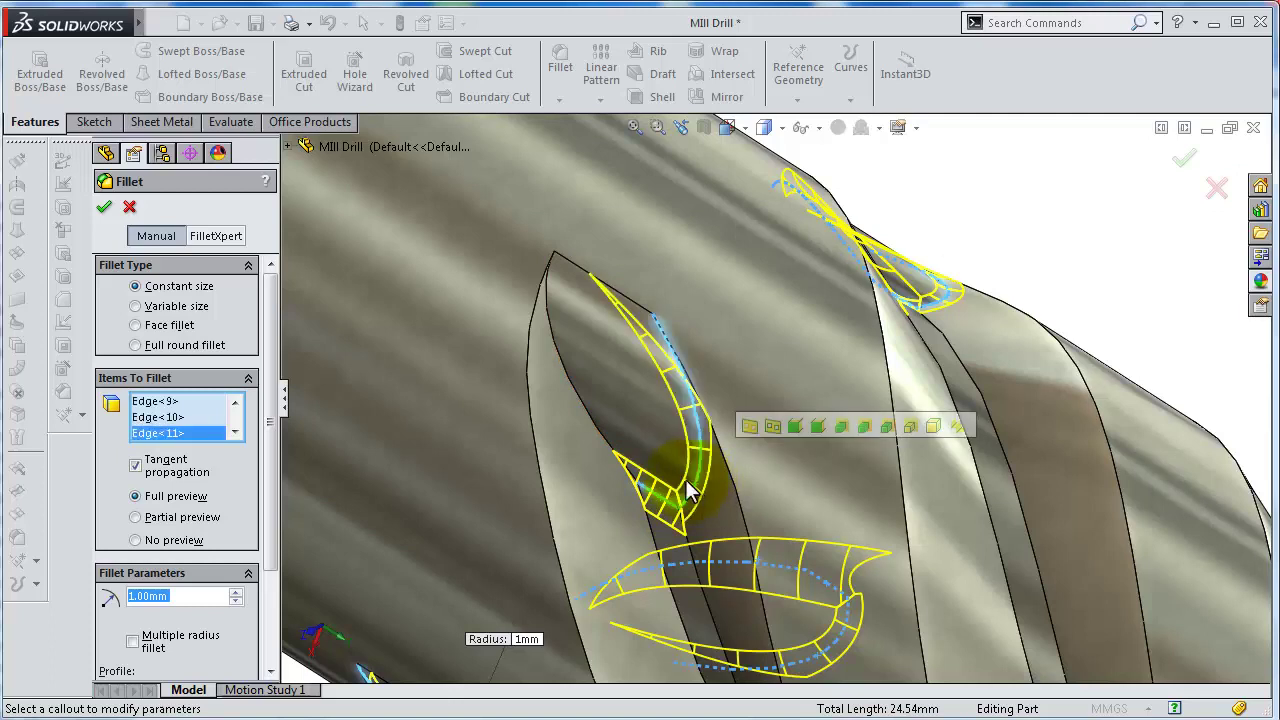
left_click(604, 438)
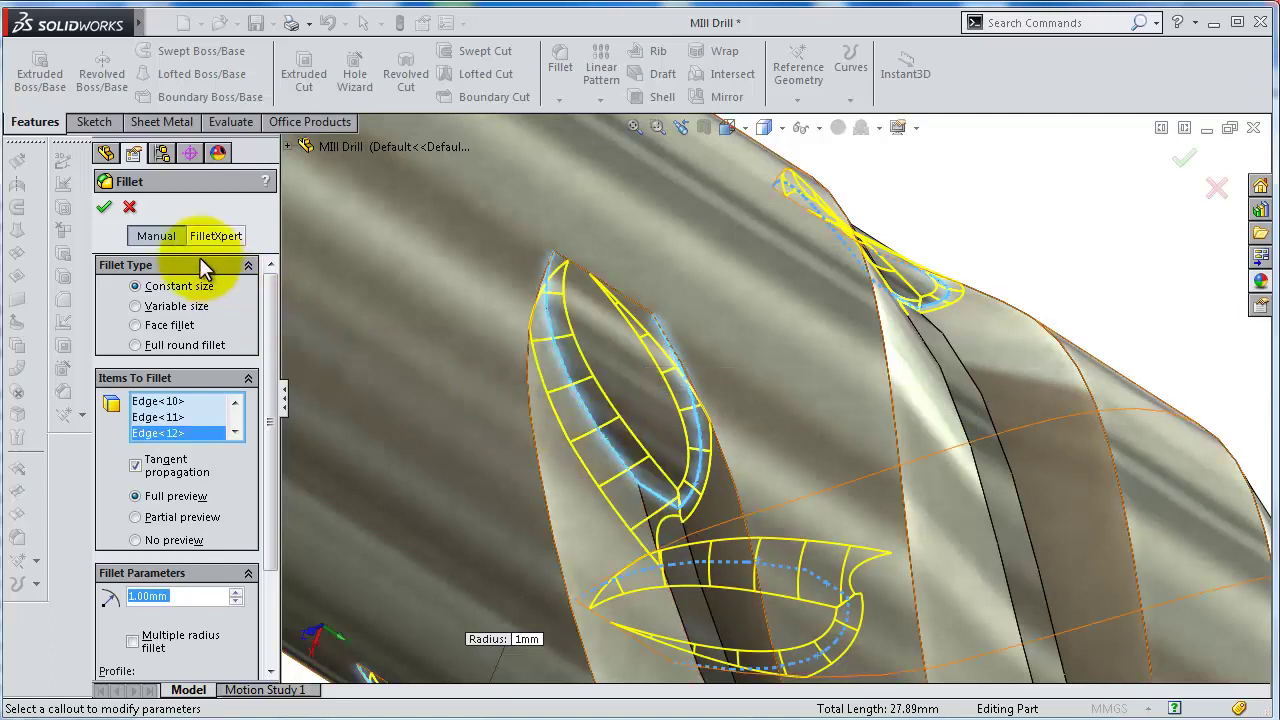
left_click(103, 210)
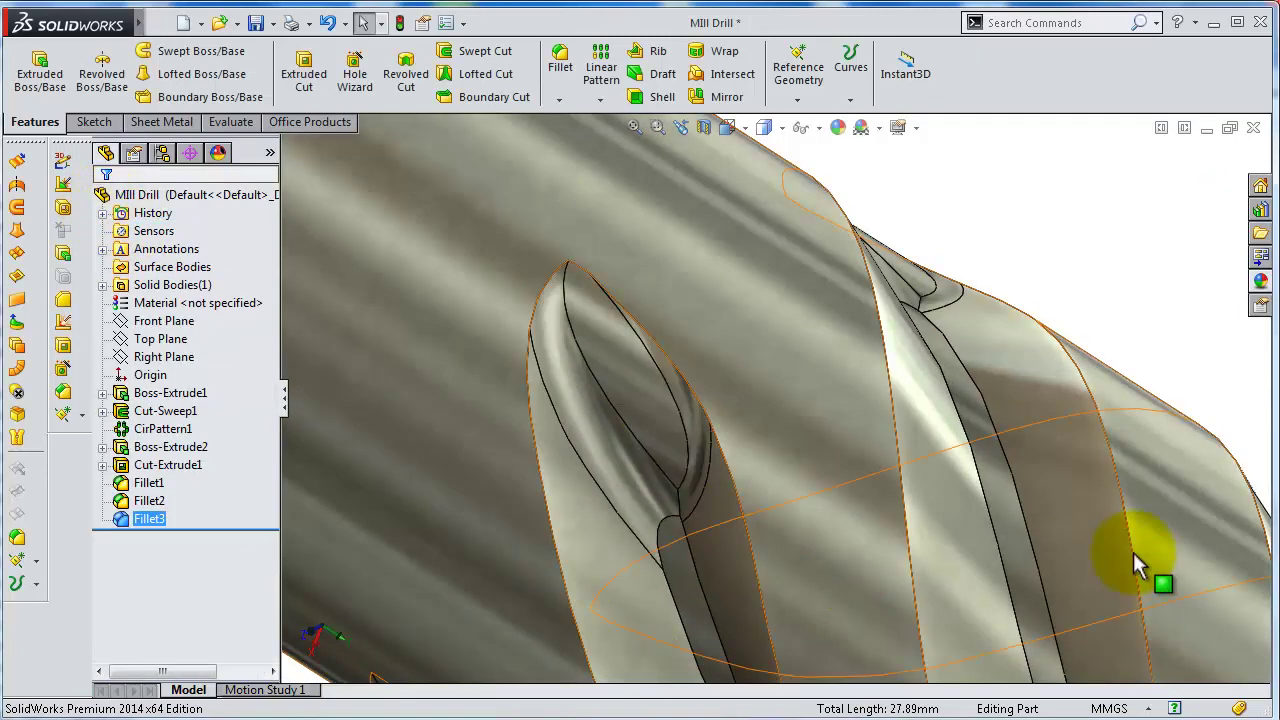
scroll(1100, 520, "up", 5)
mouse_move(1103, 523)
middle_mouse_down()
mouse_move(908, 474)
mouse_move(872, 503)
mouse_move(1014, 423)
mouse_move(1023, 349)
mouse_move(900, 319)
middle_mouse_up()
scroll(1014, 443, "up", 2)
scroll(929, 586, "up", 3)
mouse_move(929, 586)
middle_mouse_down()
mouse_move(786, 566)
mouse_move(808, 478)
mouse_move(849, 449)
mouse_move(679, 537)
mouse_move(780, 563)
mouse_move(763, 586)
middle_mouse_up()
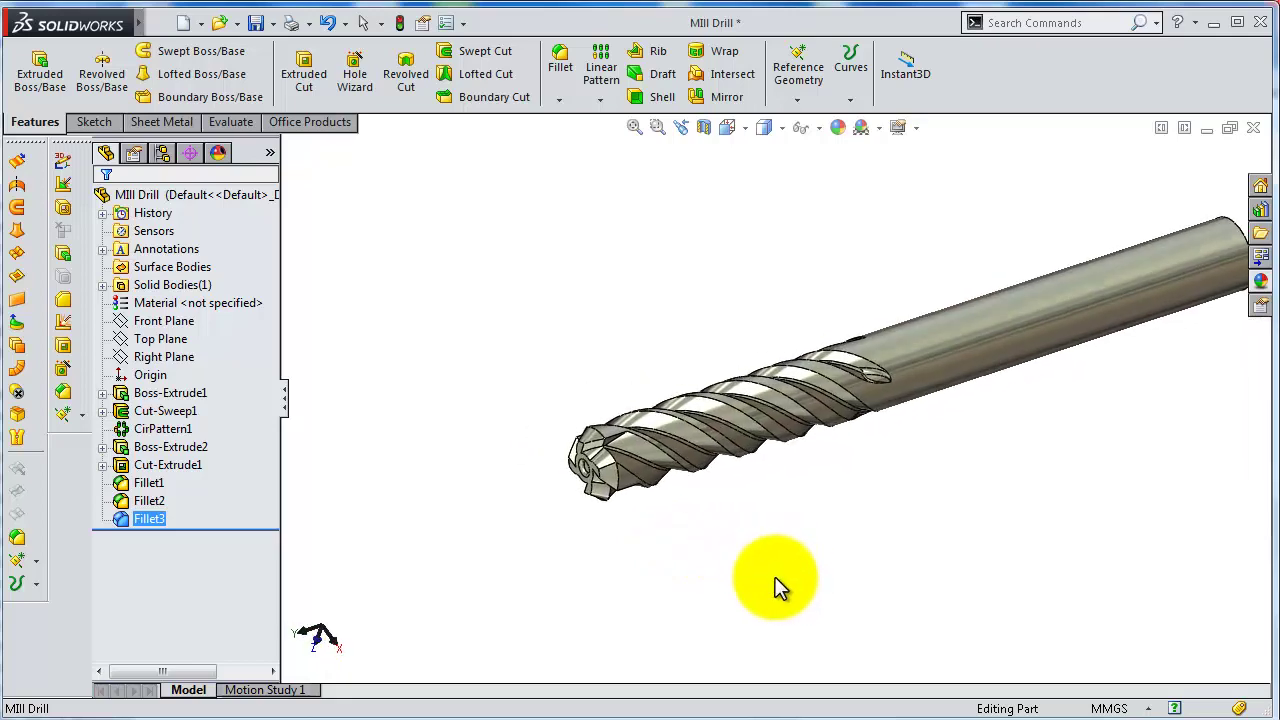
scroll(760, 415, "down", 2)
scroll(755, 405, "down", 1)
scroll(763, 300, "down", 2)
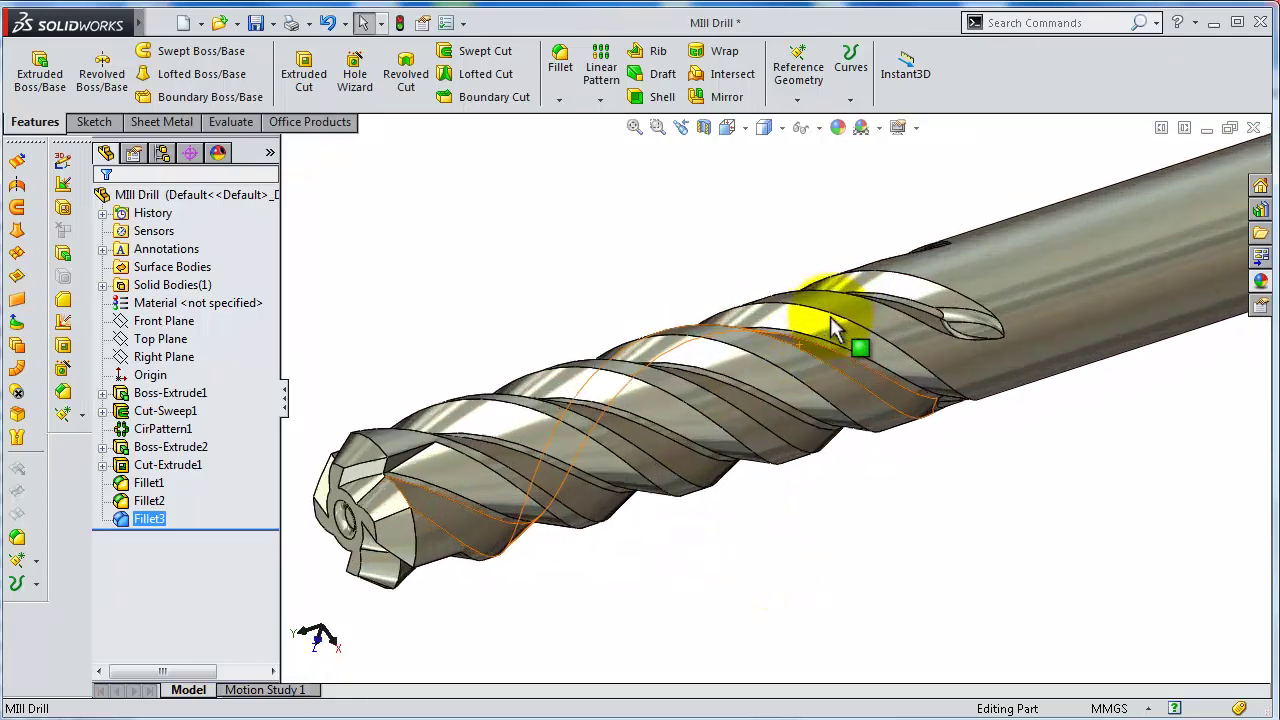
mouse_move(829, 314)
middle_mouse_down()
mouse_move(866, 341)
mouse_move(880, 330)
middle_mouse_up()
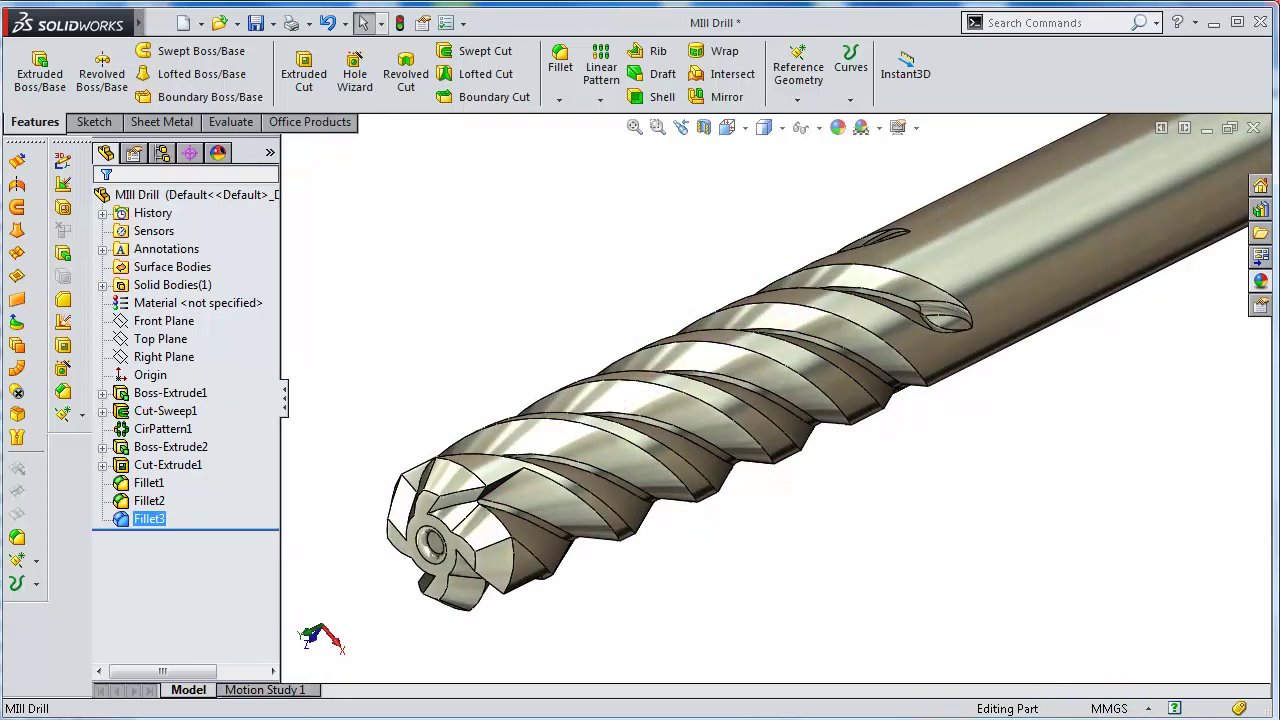
scroll(994, 546, "up", 2)
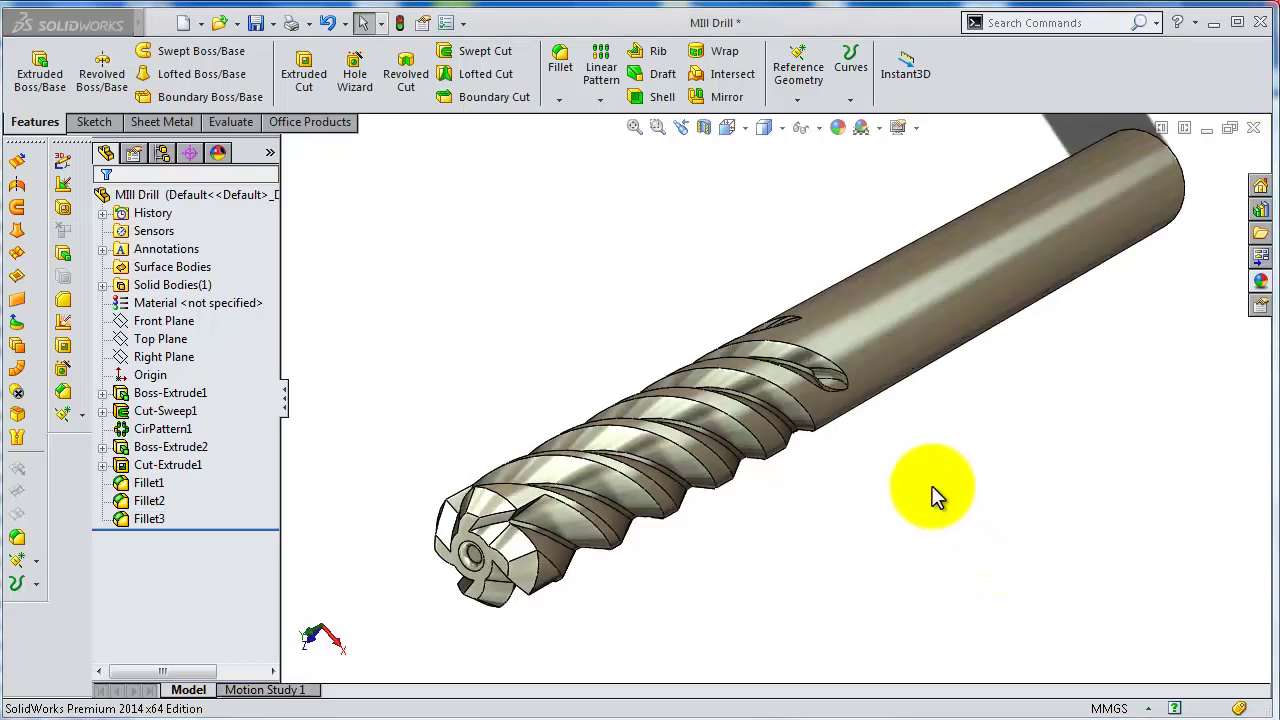
middle_click_drag(931, 491, 928, 485)
scroll(924, 490, "down", 2)
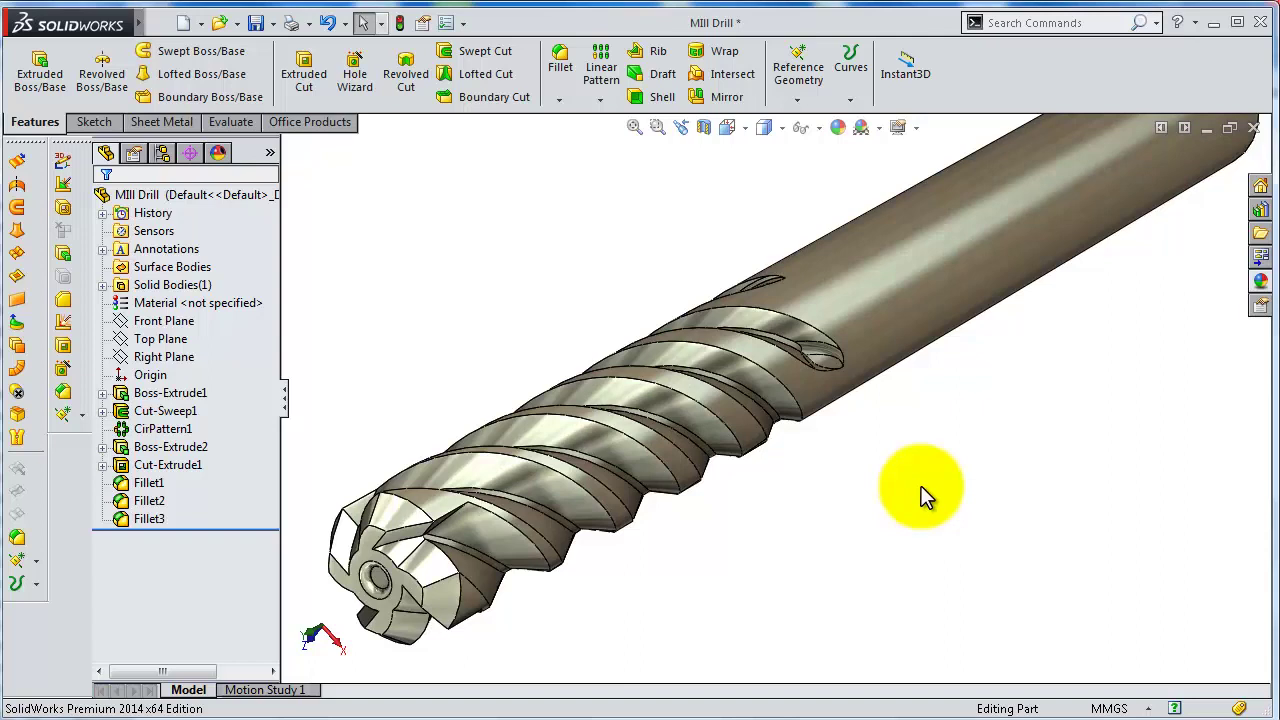
scroll(922, 494, "up", 1)
scroll(540, 322, "down", 1)
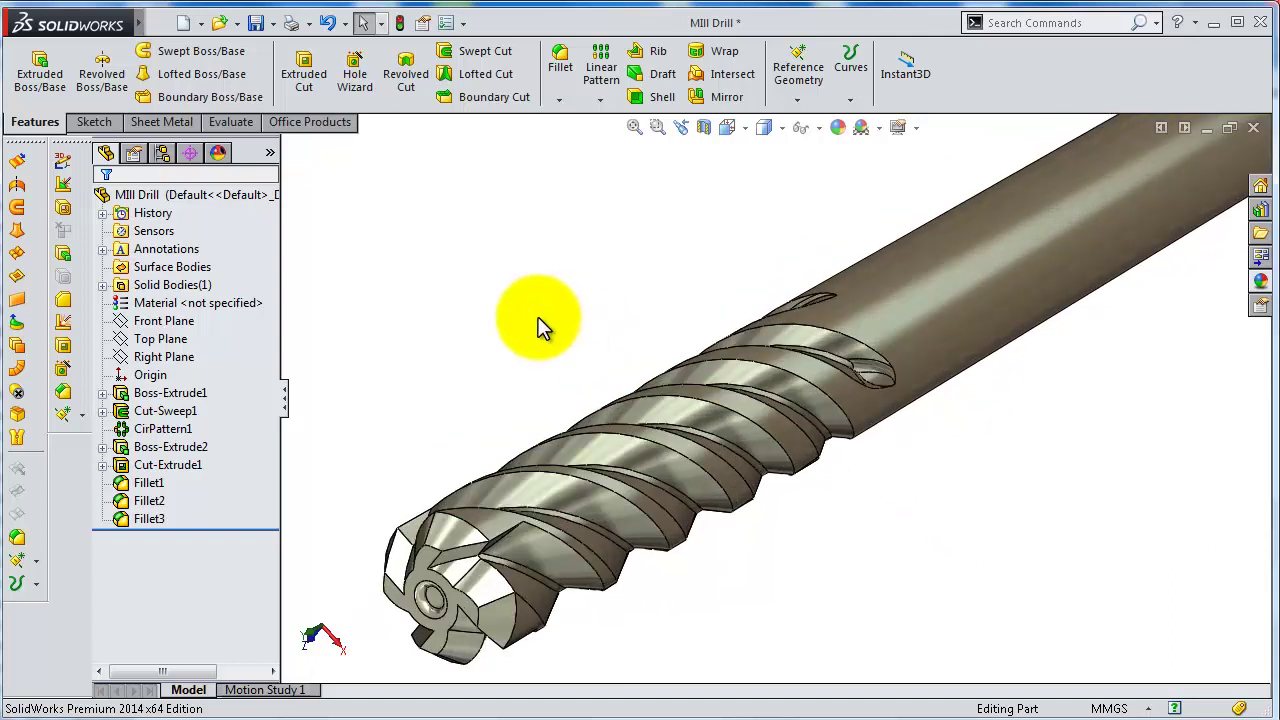
left_click(782, 129)
Switch the drill bit's display style to Shaded, hiding the edge lines
left_click(765, 176)
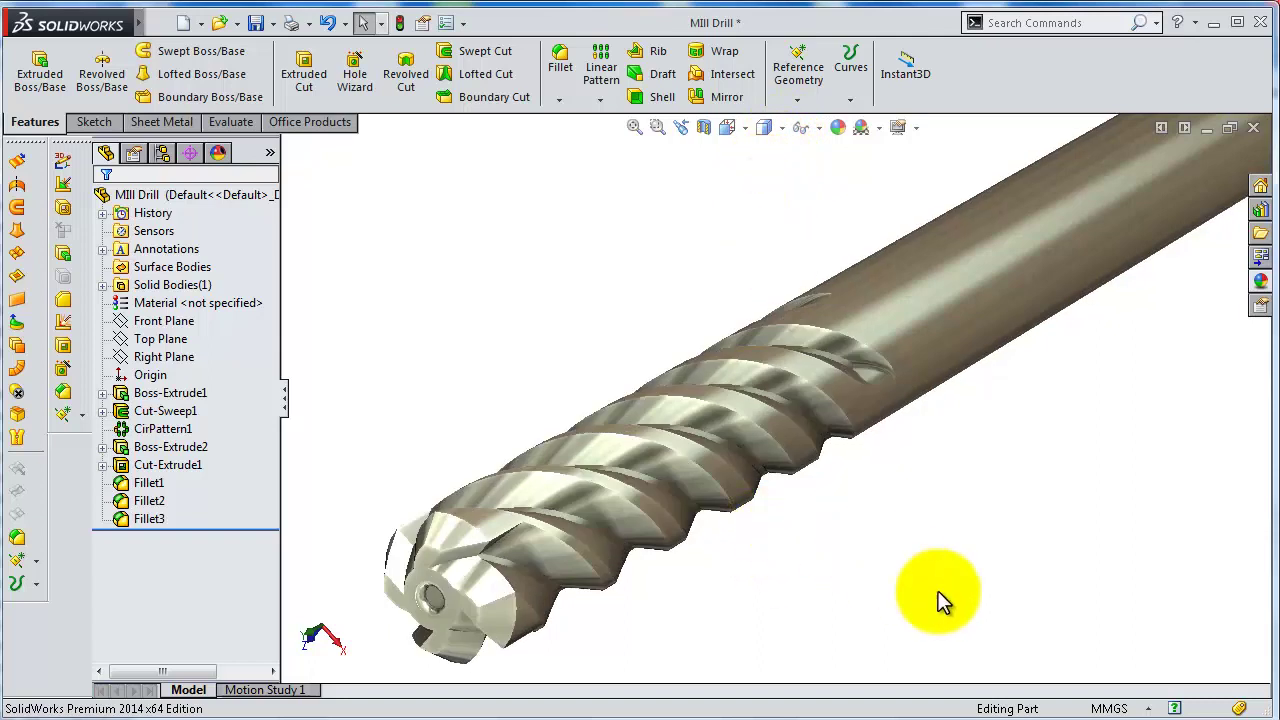